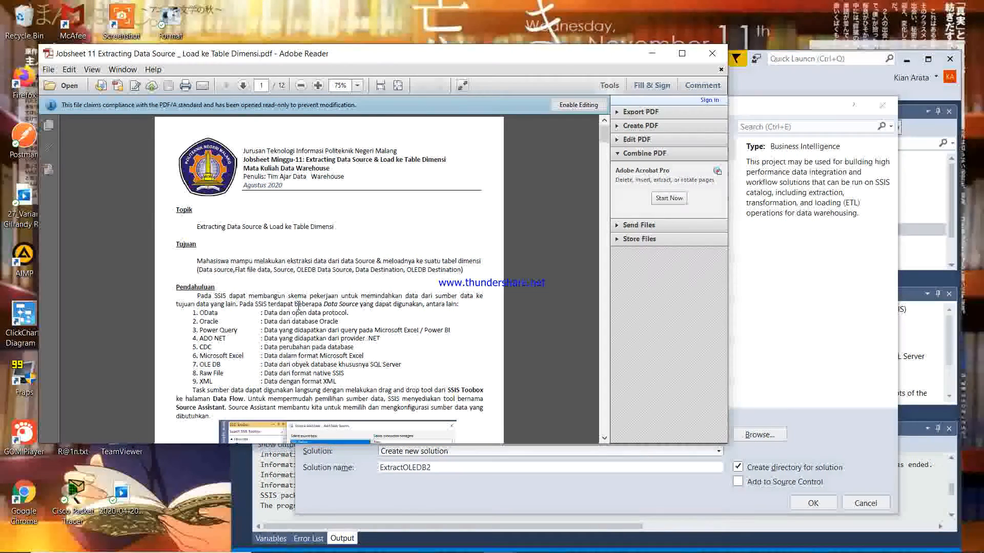
Step: Consult section 11.1 of the jobsheet and create the ExtractOLEDB2 Integration Services project as a new solution
scroll(305, 318, "down", 10)
scroll(314, 329, "down", 5)
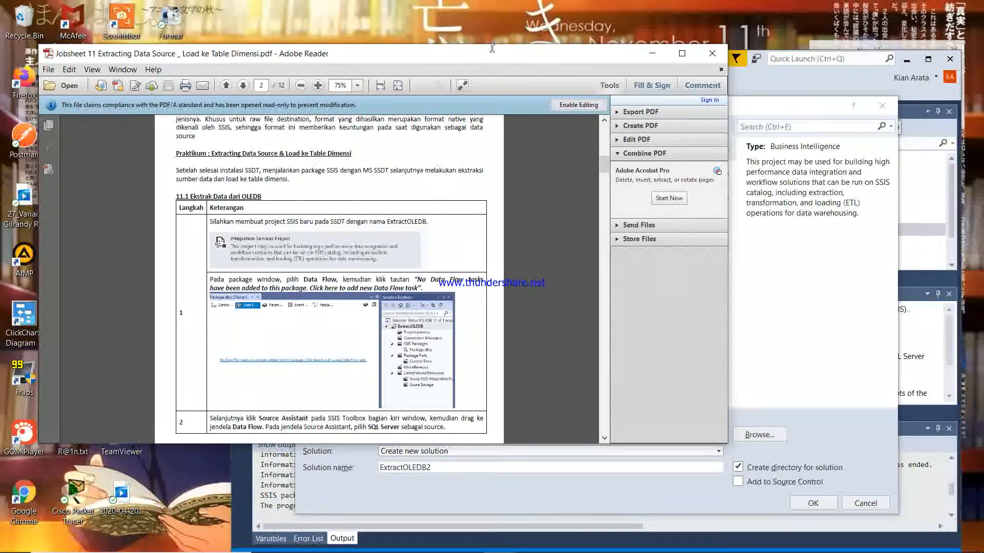
left_click_drag(489, 57, 184, 0)
left_click(937, 7)
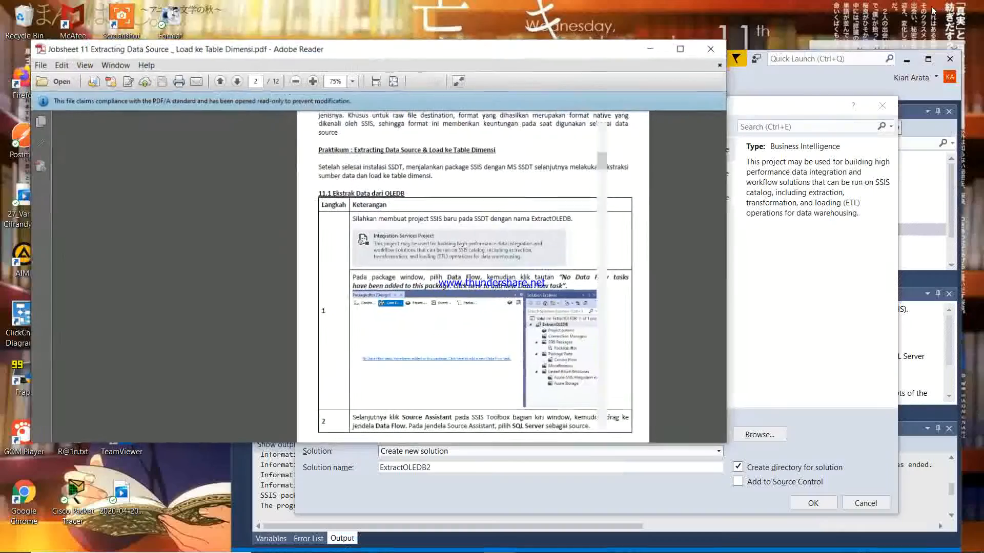
left_click_drag(521, 62, 492, 25)
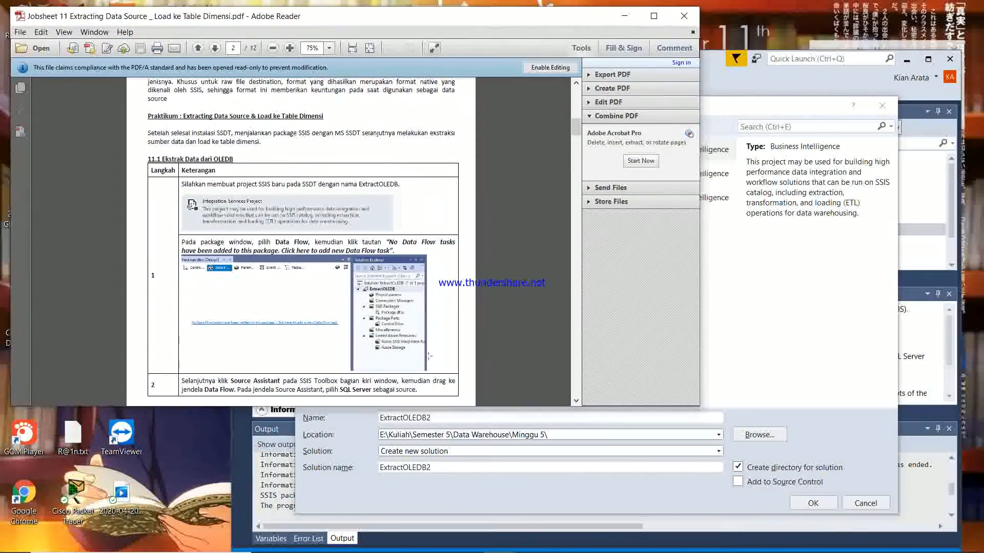
left_click(845, 507)
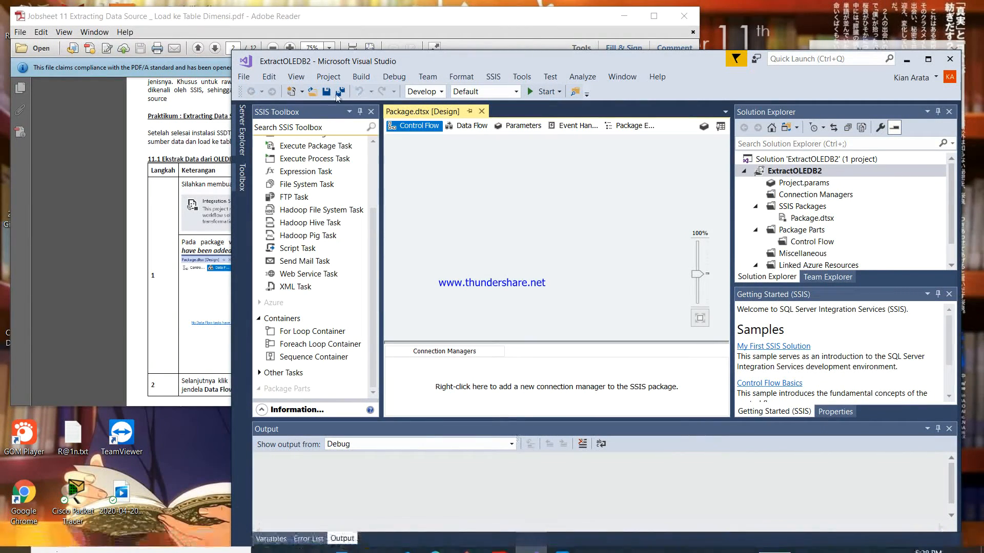
Step: Check the jobsheet's Data Flow instructions and add a Data Flow task to the package in Visual Studio
left_click(292, 18)
scroll(284, 205, "down", 3)
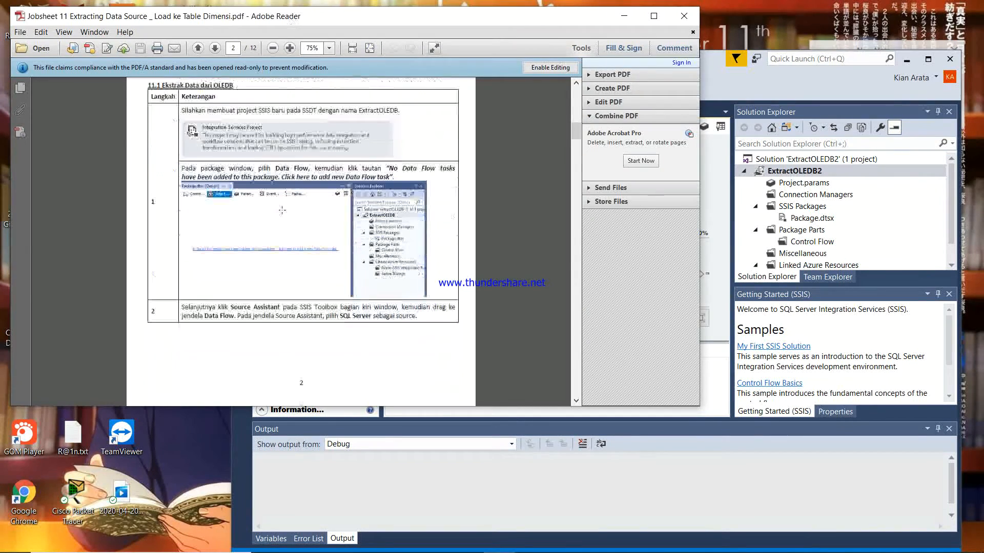
left_click(624, 16)
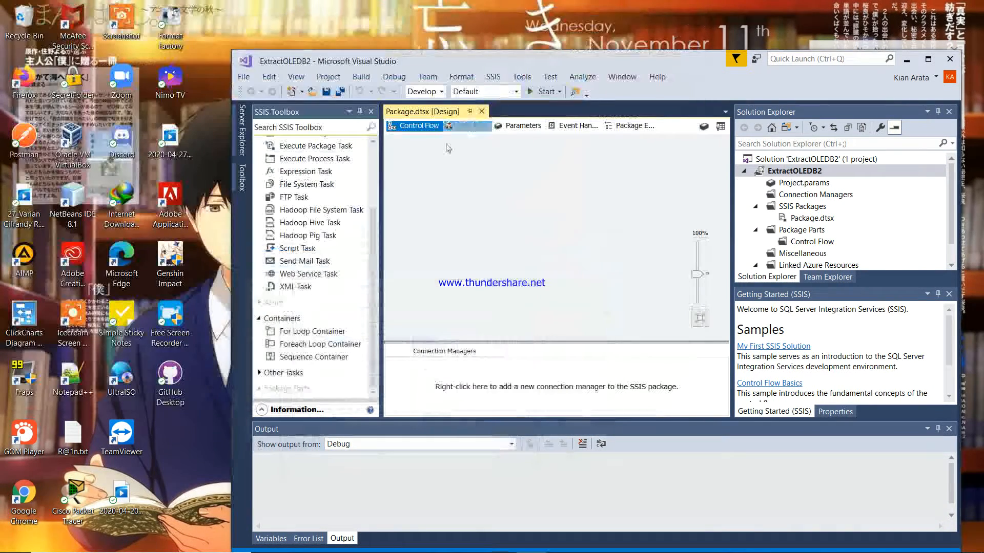
left_click(463, 125)
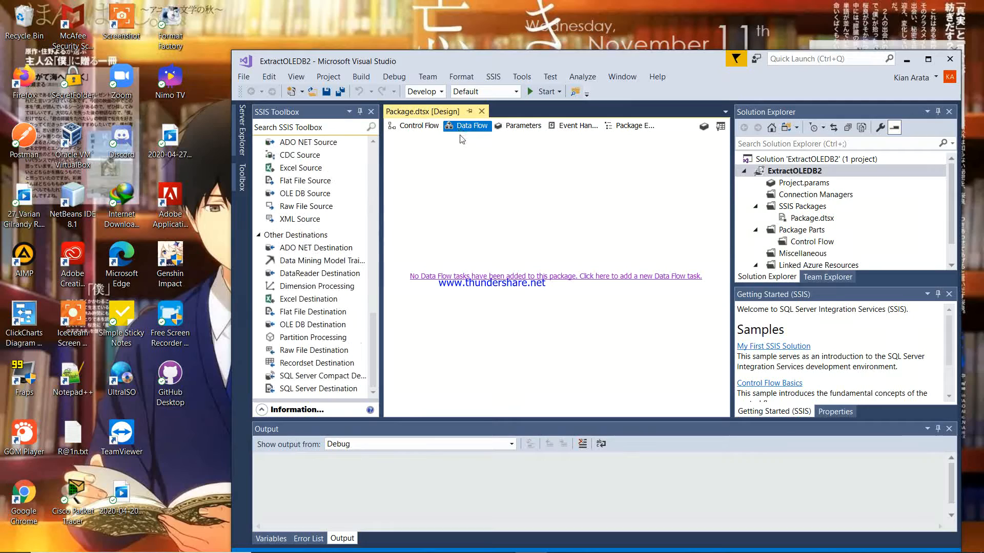
left_click(470, 280)
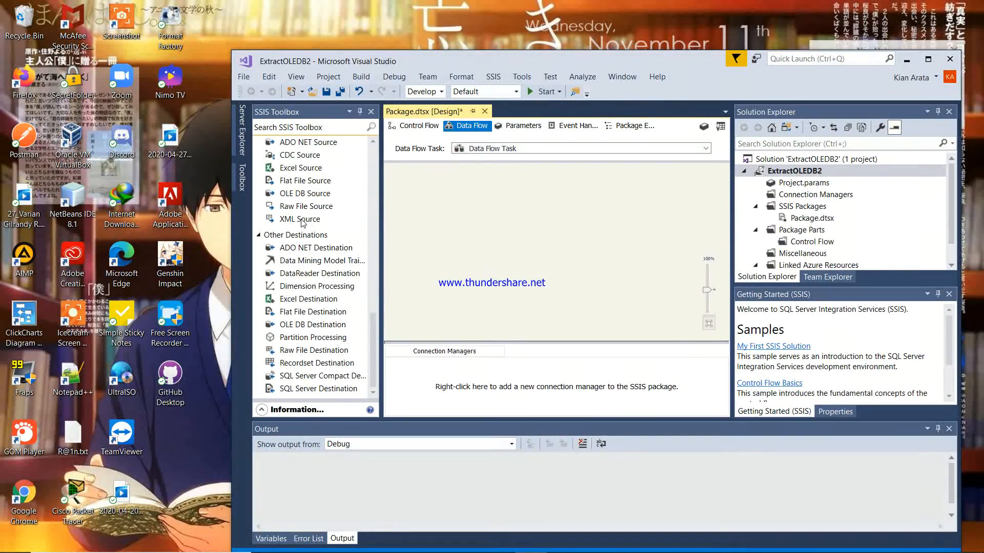
Step: Check jobsheet step 2 and place a Source Assistant on the package's Data Flow design surface
scroll(301, 224, "up", 15)
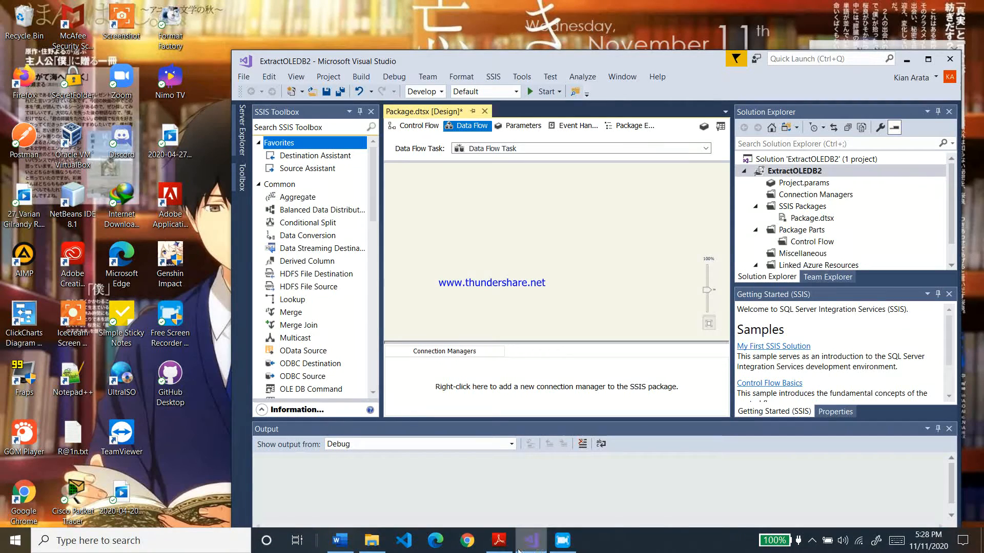
left_click(498, 547)
scroll(322, 295, "down", 3)
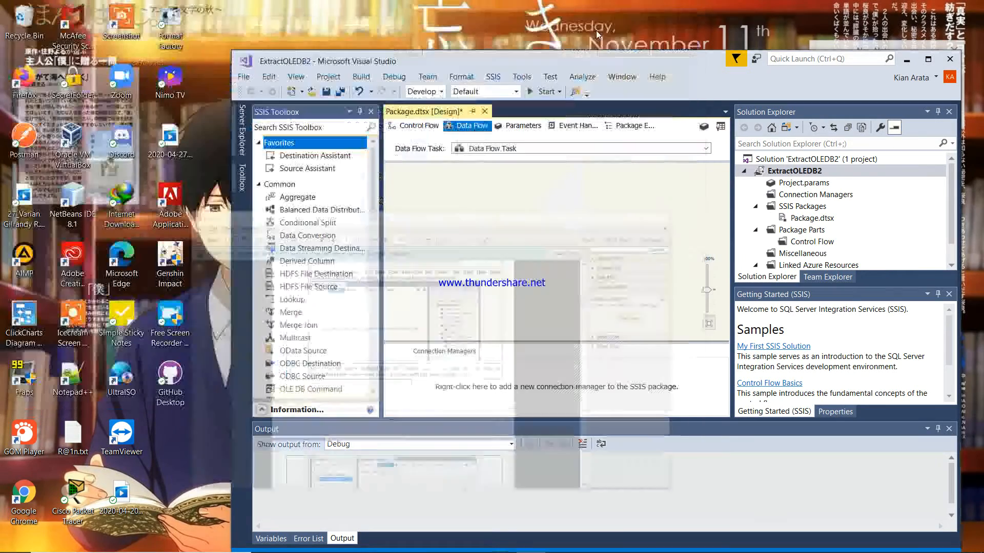
left_click(624, 16)
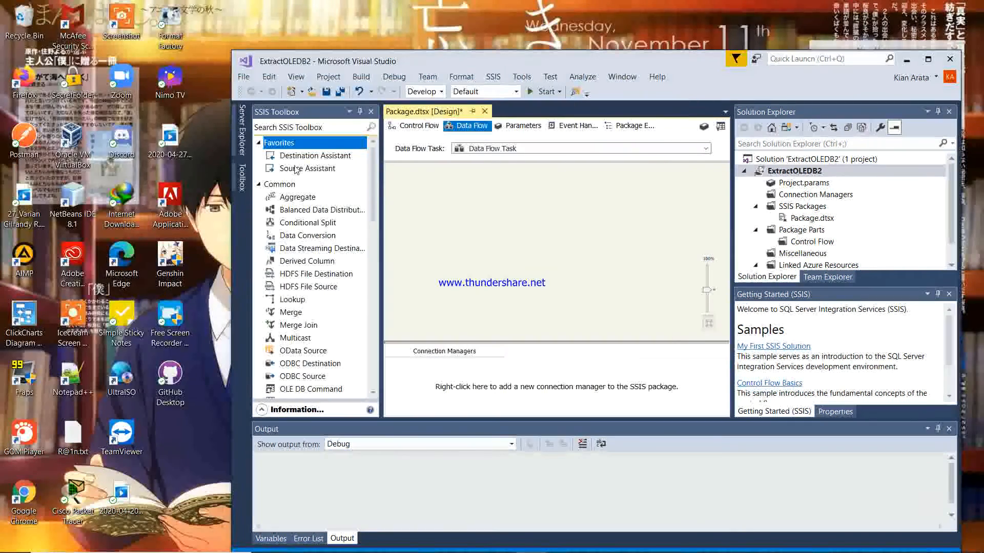
left_click(312, 172)
left_click_drag(366, 178, 447, 234)
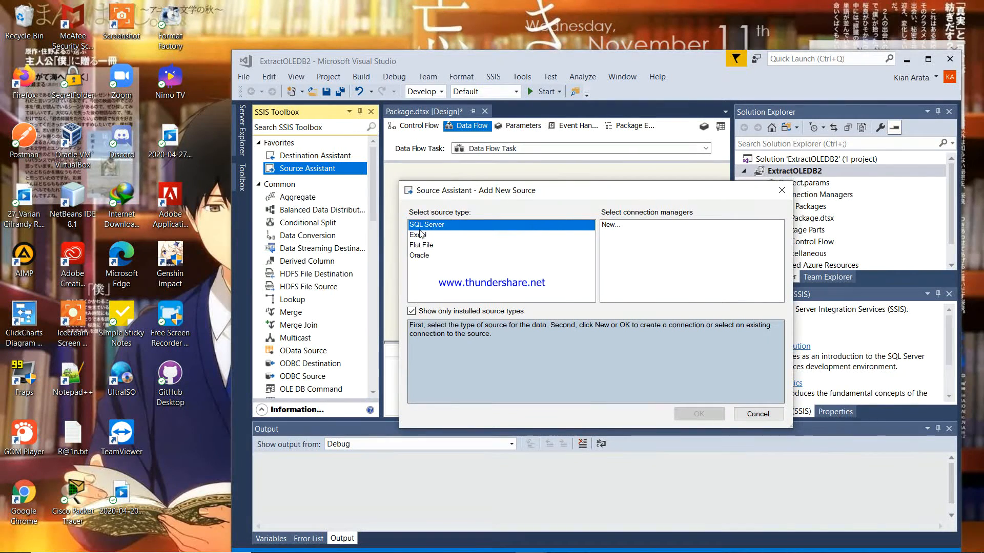
left_click(613, 227)
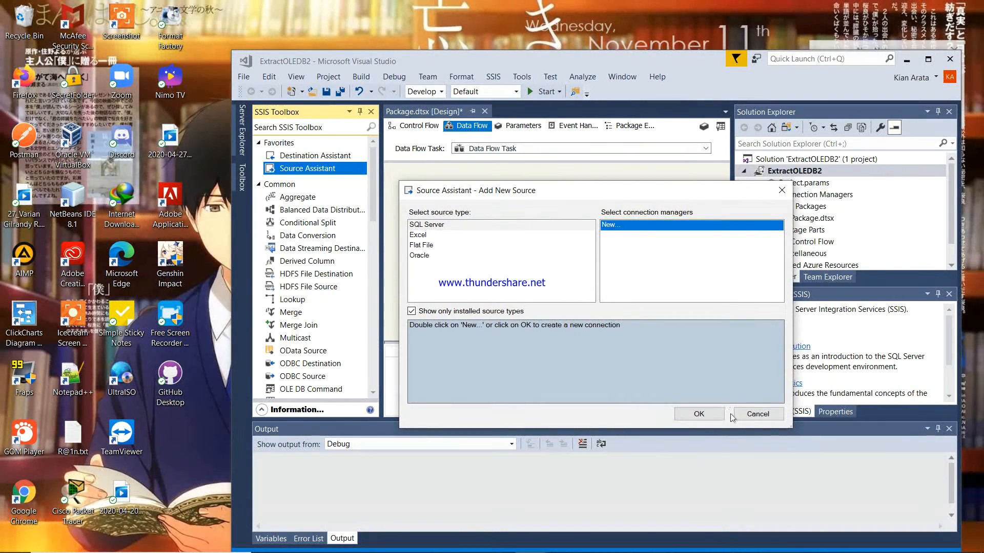
left_click(700, 415)
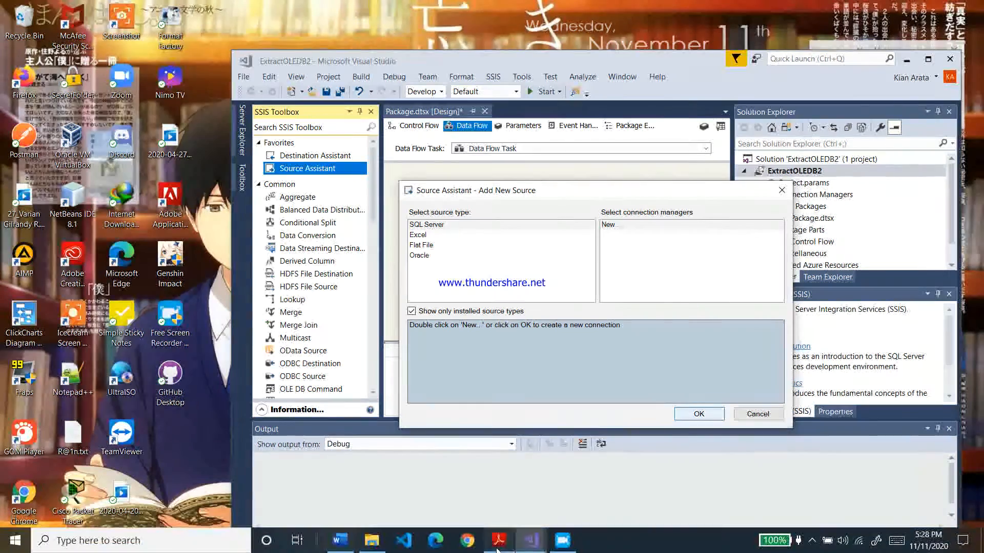
left_click(497, 540)
scroll(246, 209, "down", 8)
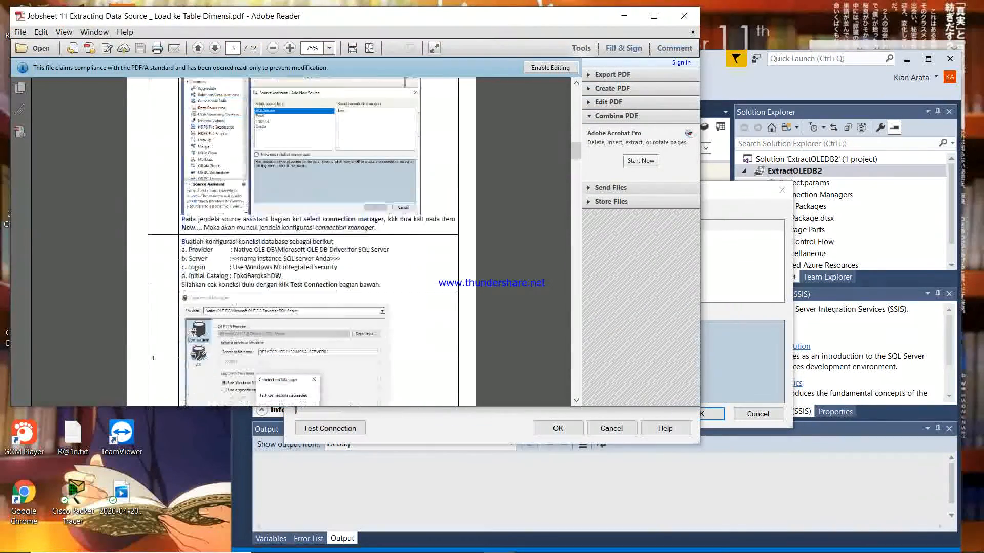
scroll(246, 209, "down", 5)
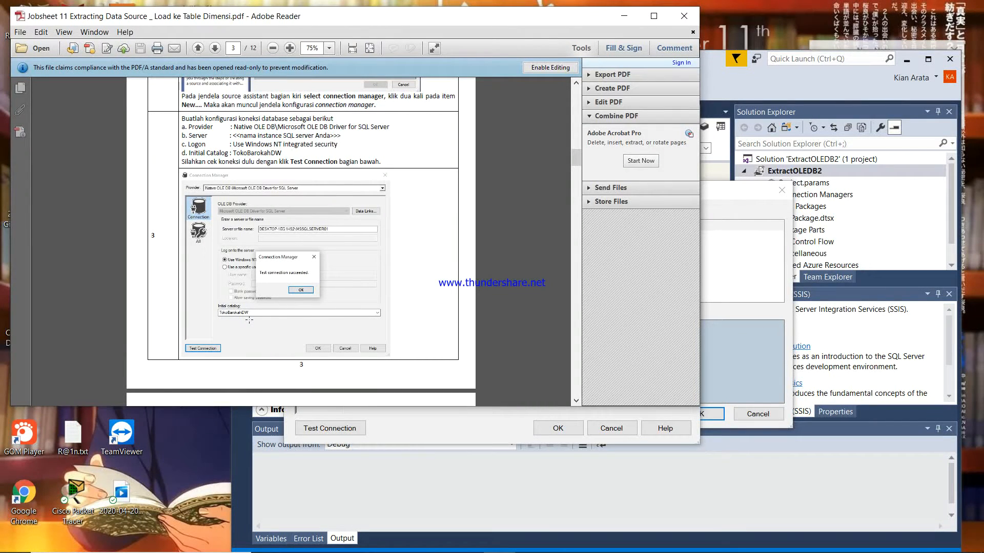
left_click(624, 15)
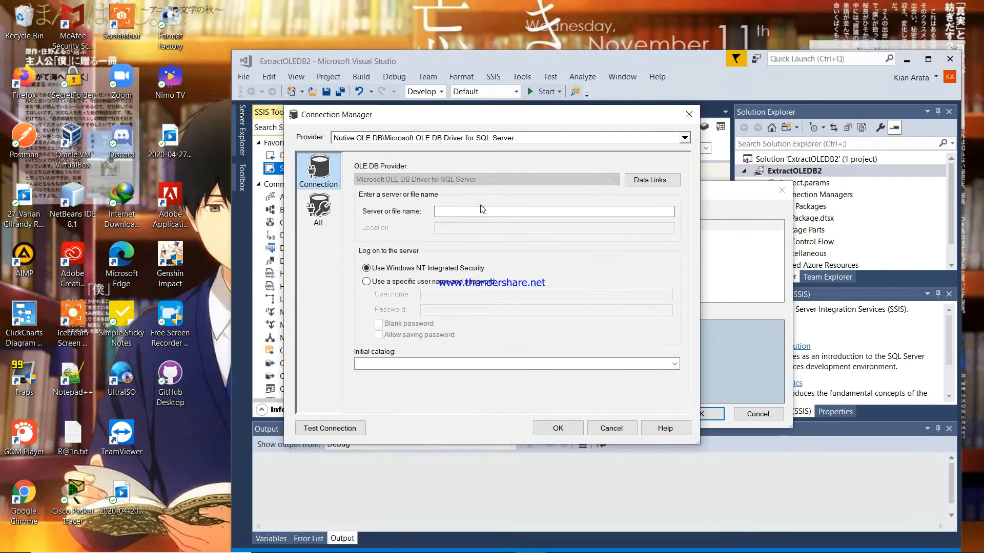
left_click(689, 114)
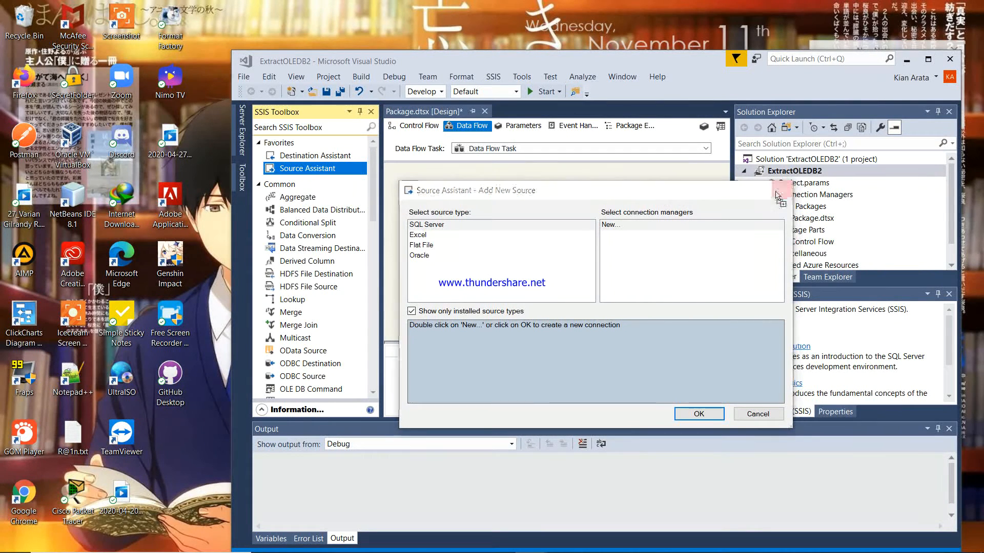
left_click(782, 190)
Step: Copy the server name LAPTOP-42RCV9RF from the sticky note on the desktop
left_click(907, 60)
left_click(819, 102)
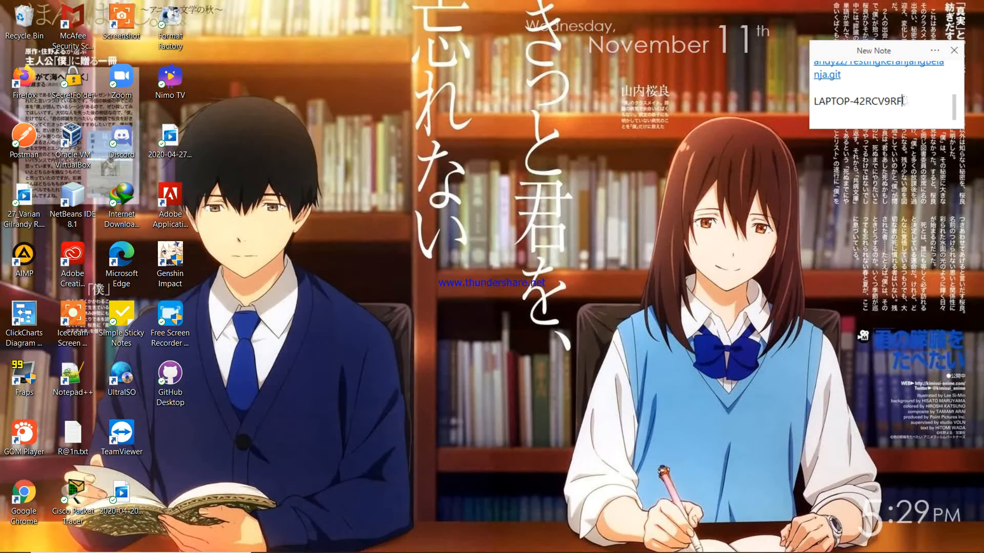
left_click_drag(904, 101, 813, 101)
key("ctrl+c")
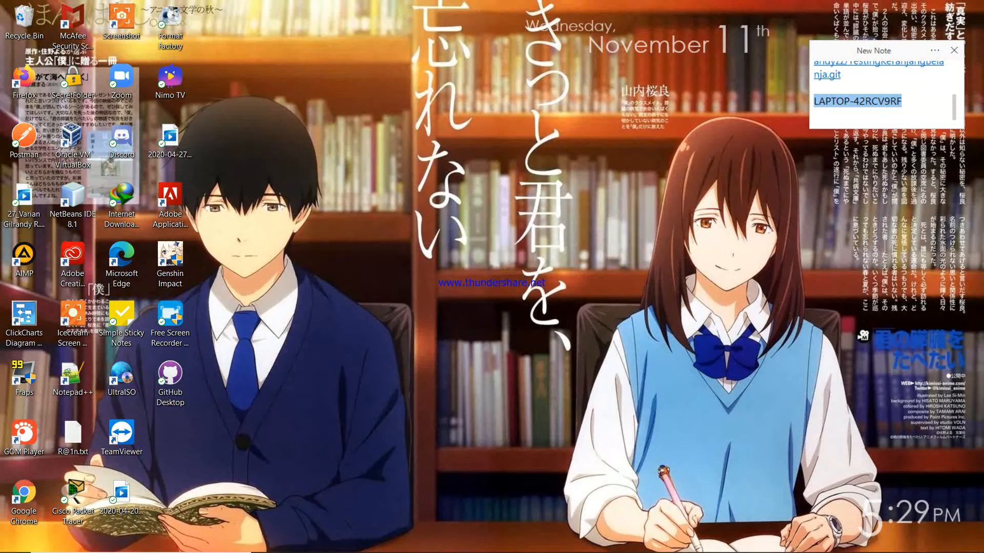
Step: In Visual Studio, create the SQL Server source with a new connection to server LAPTOP-42RCV9RF and initial catalog TokoBarokahDW
left_click(532, 545)
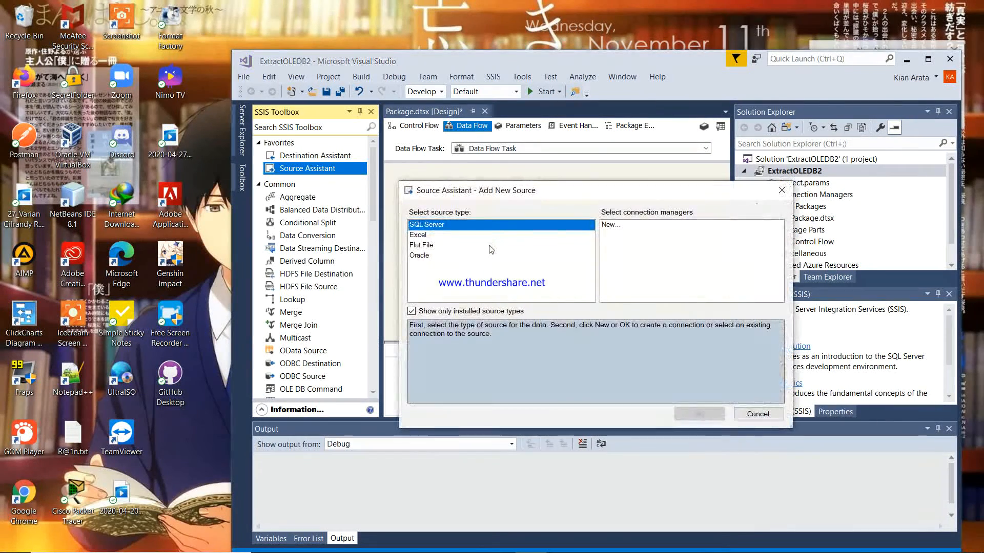
left_click(617, 226)
left_click(696, 412)
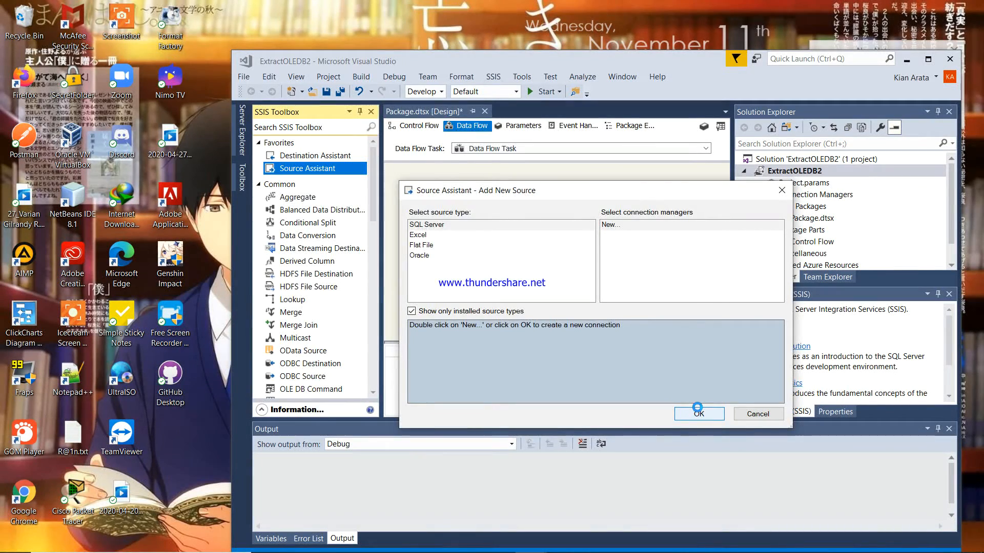
left_click(467, 210)
key("ctrl+v")
left_click(390, 364)
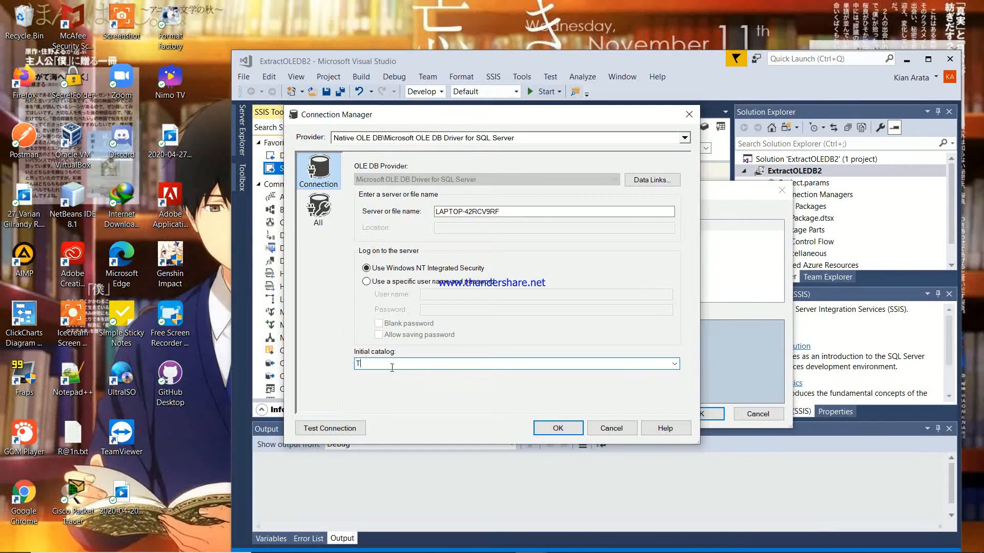
type("TokoBarokahDW")
left_click(576, 429)
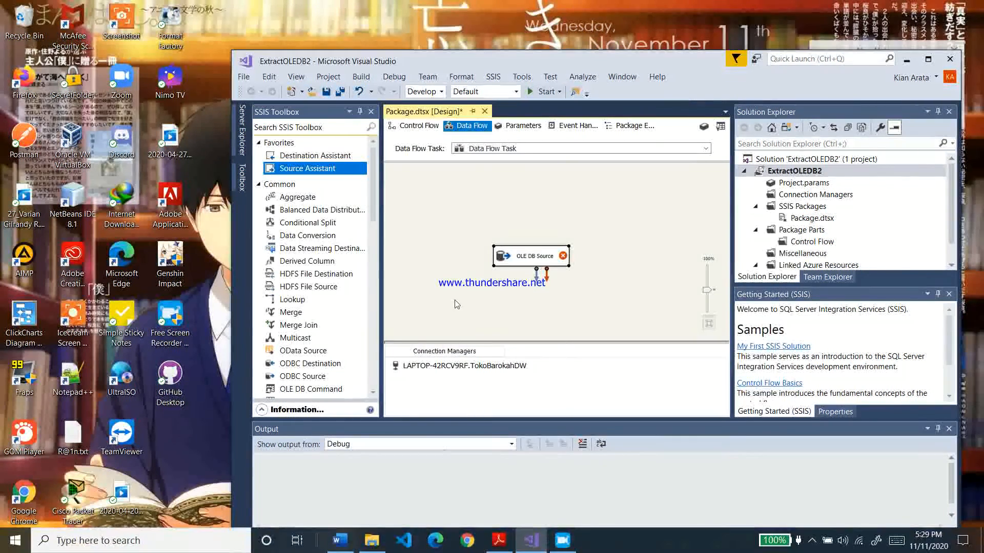
Step: Review jobsheet steps 4 and 5 in Adobe Reader for the expected data flow and the OLE DB Source configuration
left_click(498, 548)
scroll(302, 273, "down", 5)
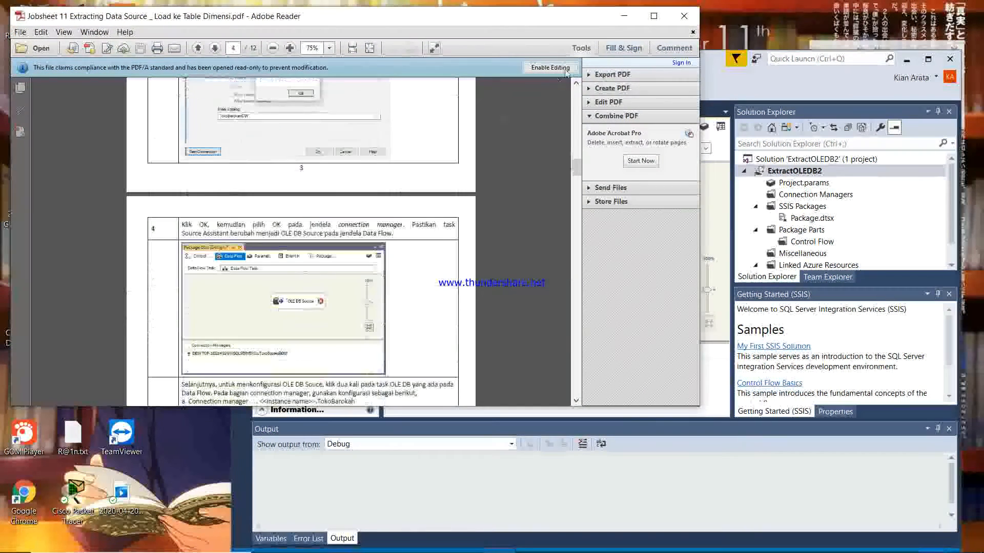
scroll(300, 214, "up", 2)
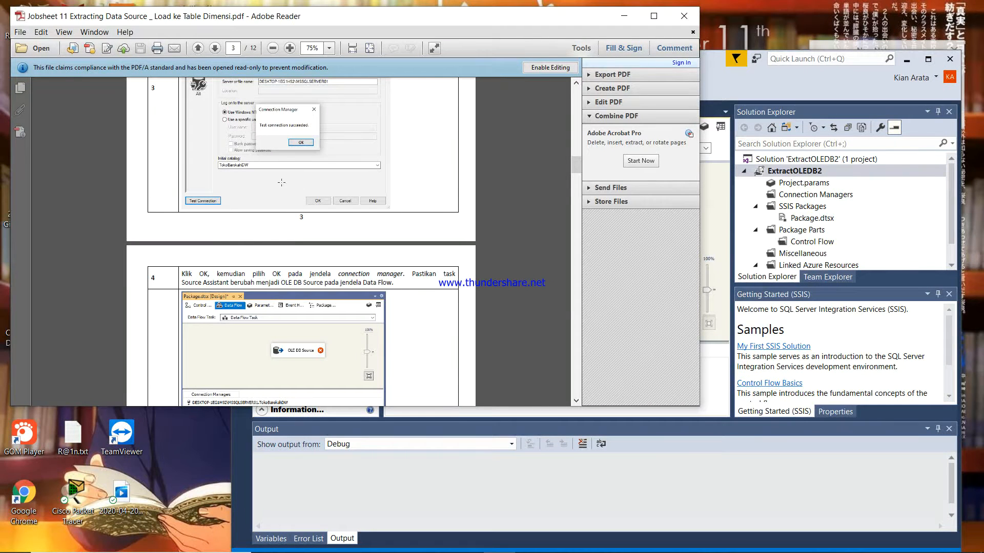
scroll(282, 173, "down", 3)
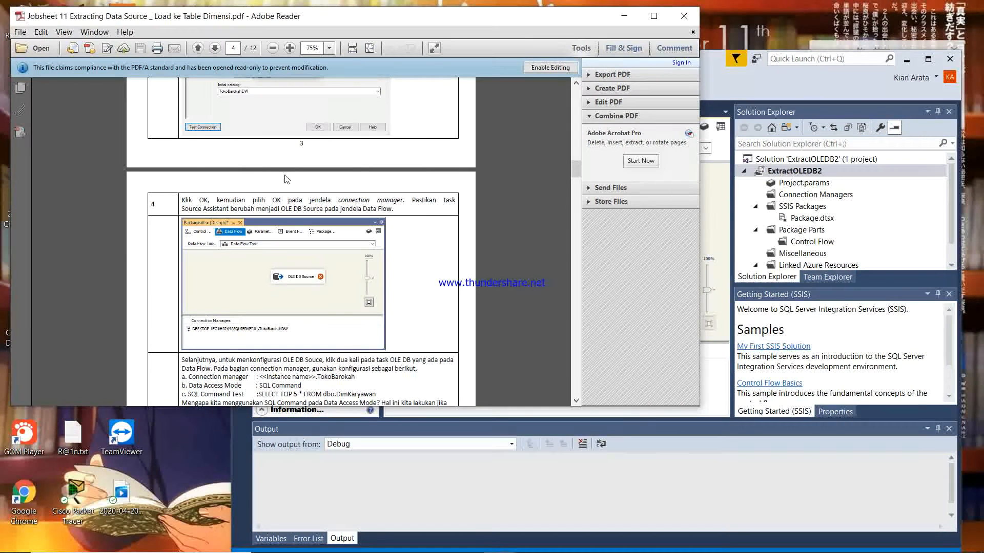
left_click_drag(496, 24, 508, 73)
scroll(397, 200, "down", 5)
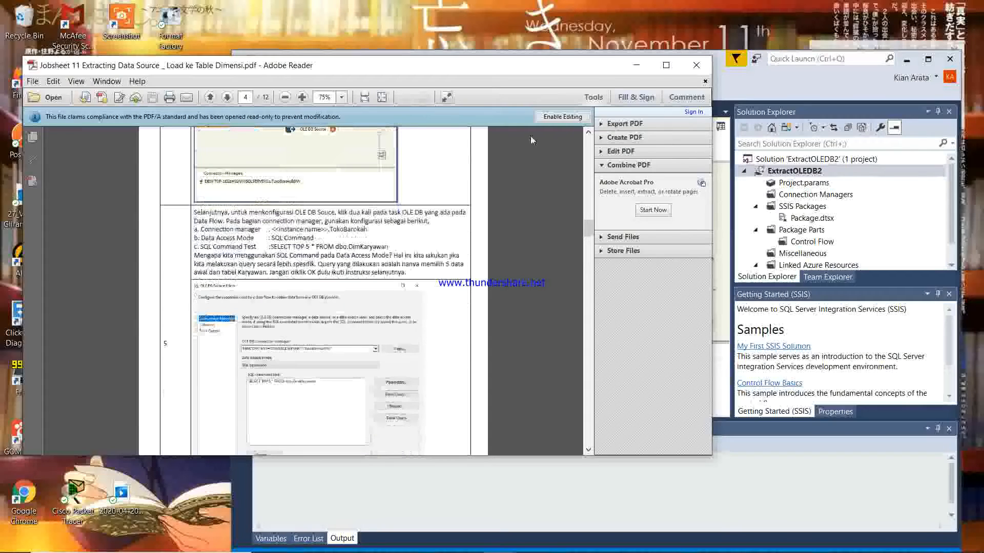
scroll(437, 275, "down", 1)
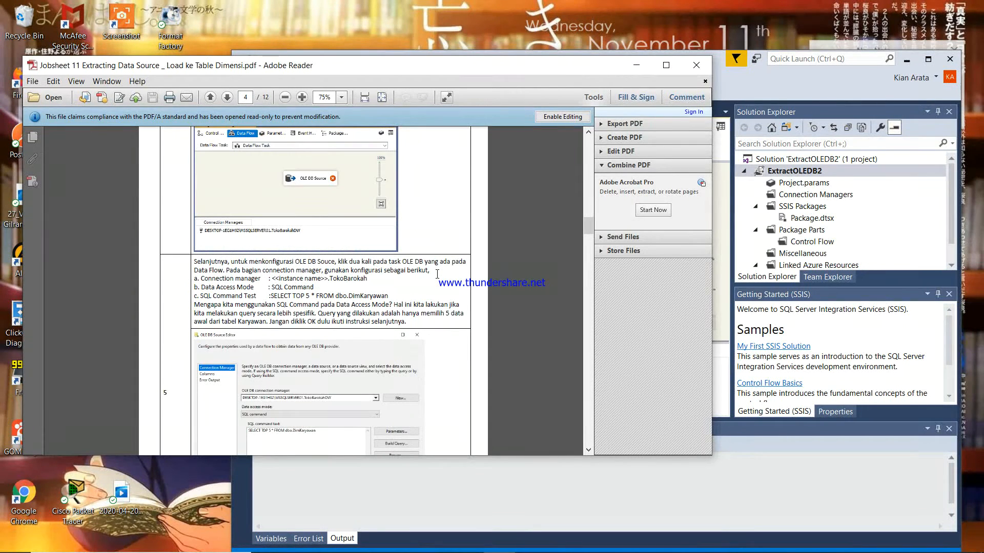
left_click(636, 65)
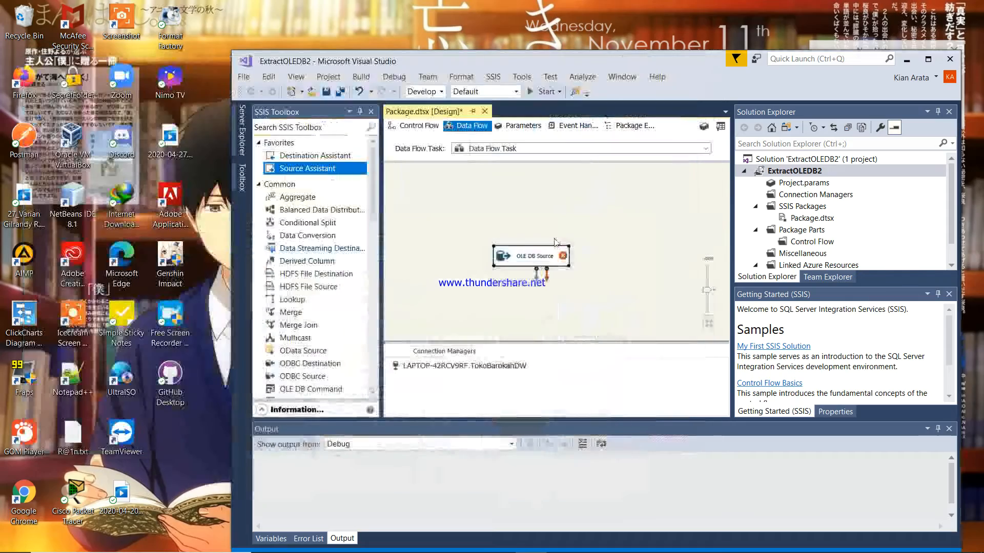
Step: Open the OLE DB Source for editing and copy the query SELECT TOP 5 * FROM dbo.DimKaryawan from the jobsheet
double_click(543, 256)
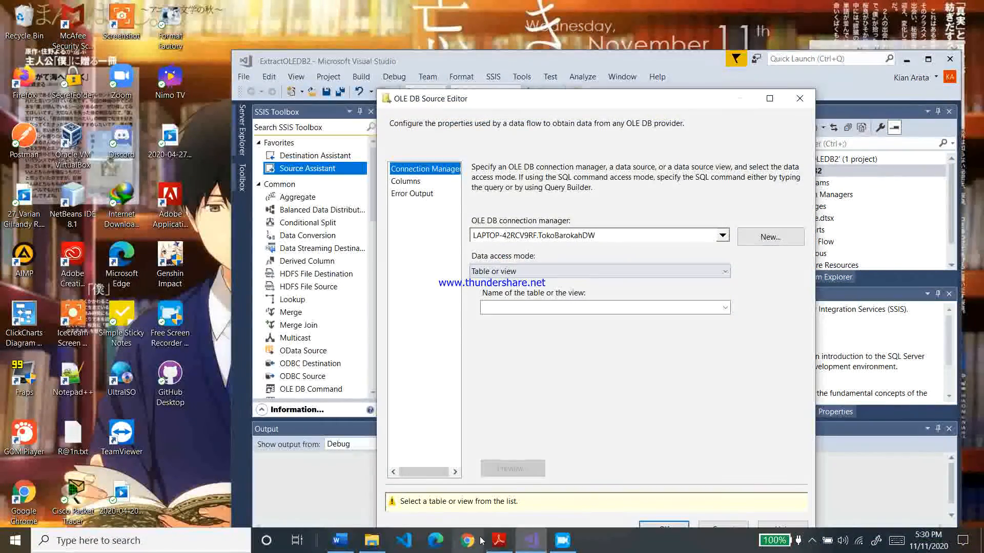
left_click(498, 541)
scroll(264, 337, "down", 4)
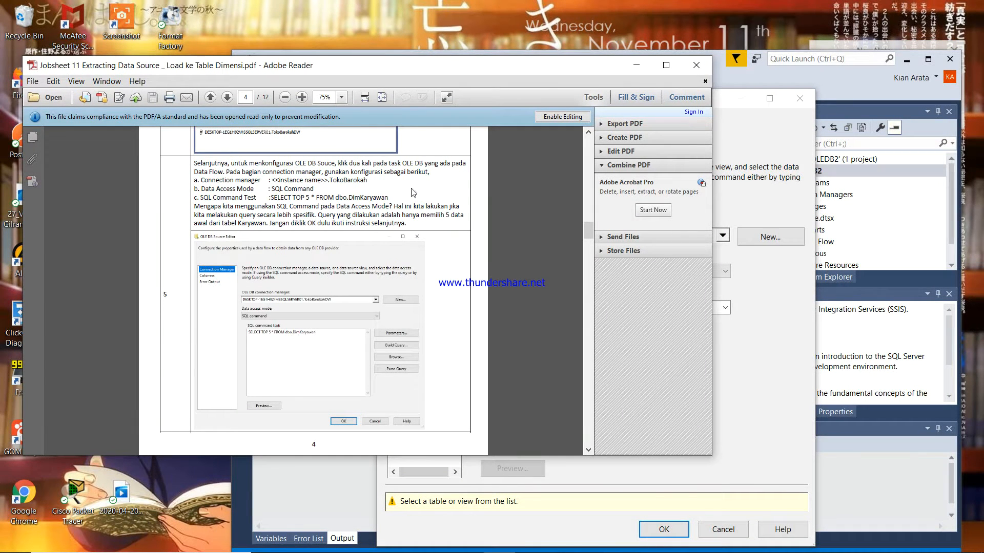
left_click_drag(388, 198, 279, 198)
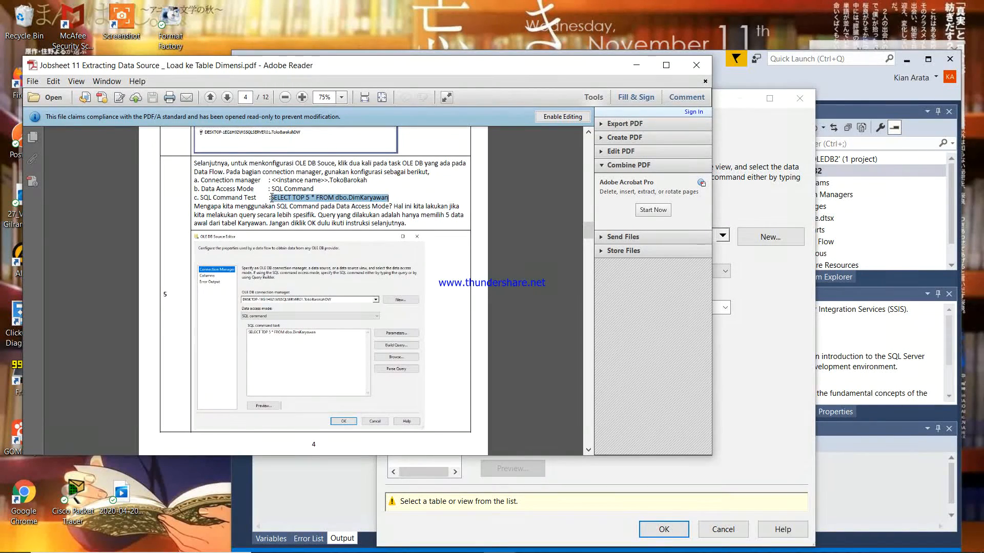
left_click(637, 65)
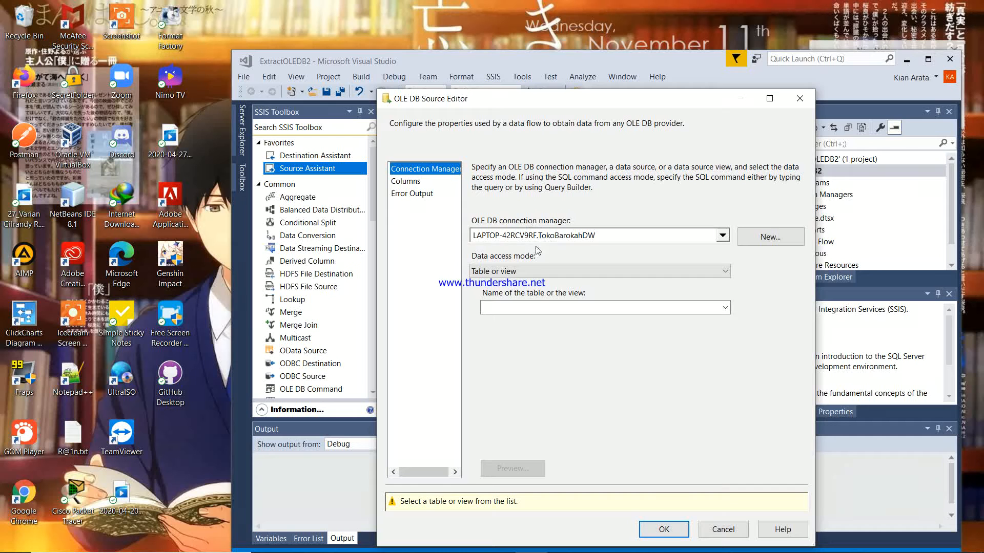
Step: Set the OLE DB Source's data access mode to SQL command and enter the query SELECT TOP 5 * FROM dbo.DimKaryawan
left_click(558, 271)
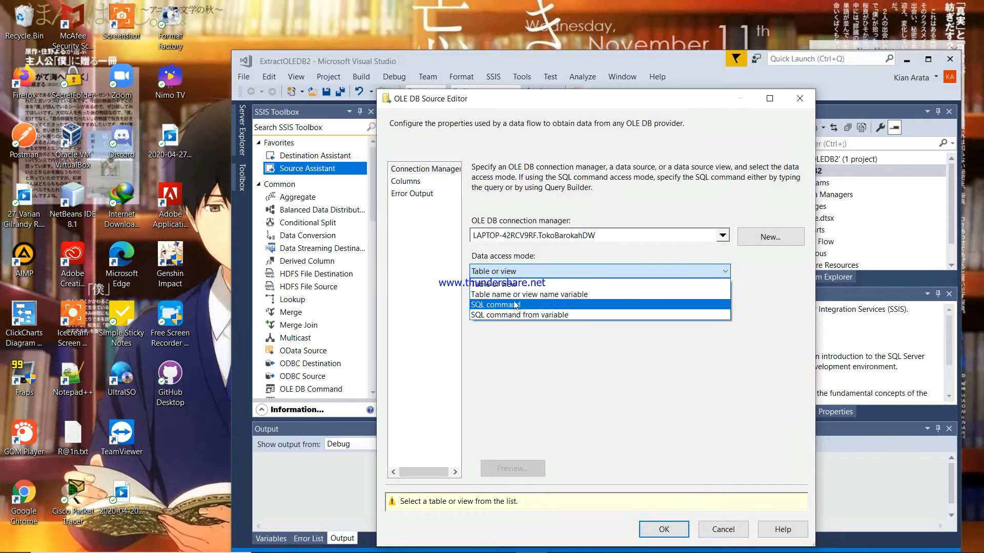
left_click(502, 306)
left_click(539, 310)
type("SELECT TOP 5 * FROM dbo.DimKaryawan")
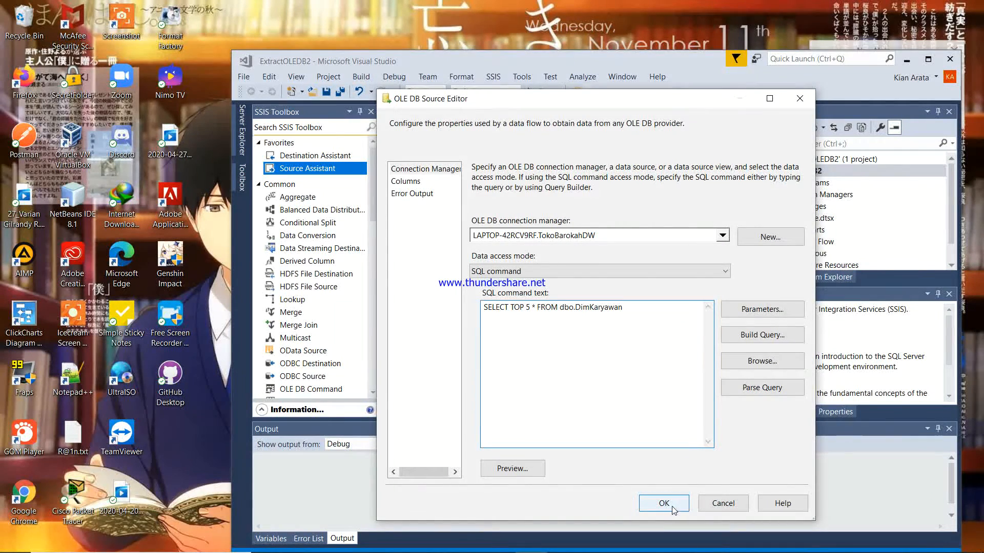
Step: Check the step after the query in the Adobe Reader jobsheet and display the Columns page of the OLE DB Source Editor
left_click(497, 541)
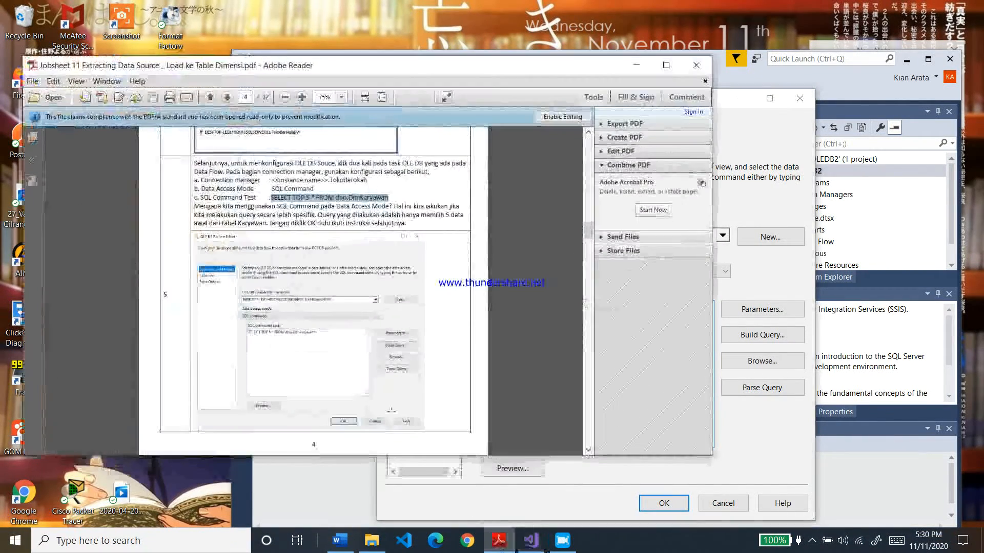
scroll(325, 325, "down", 5)
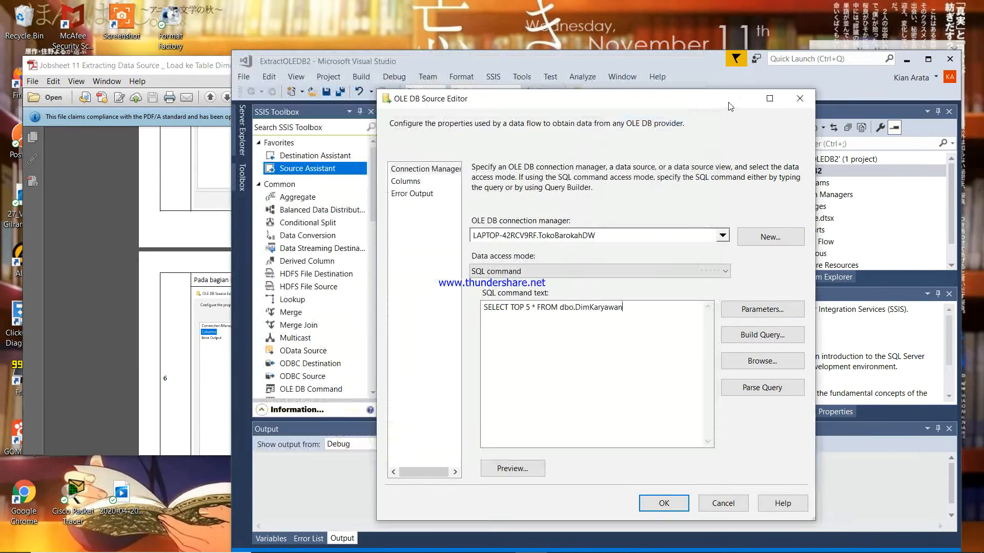
left_click(727, 106)
left_click(406, 181)
Step: Arrange the jobsheet beside the OLE DB Source Editor, compare the columns with step 6, and accept the source configuration with all columns selected
left_click(176, 321)
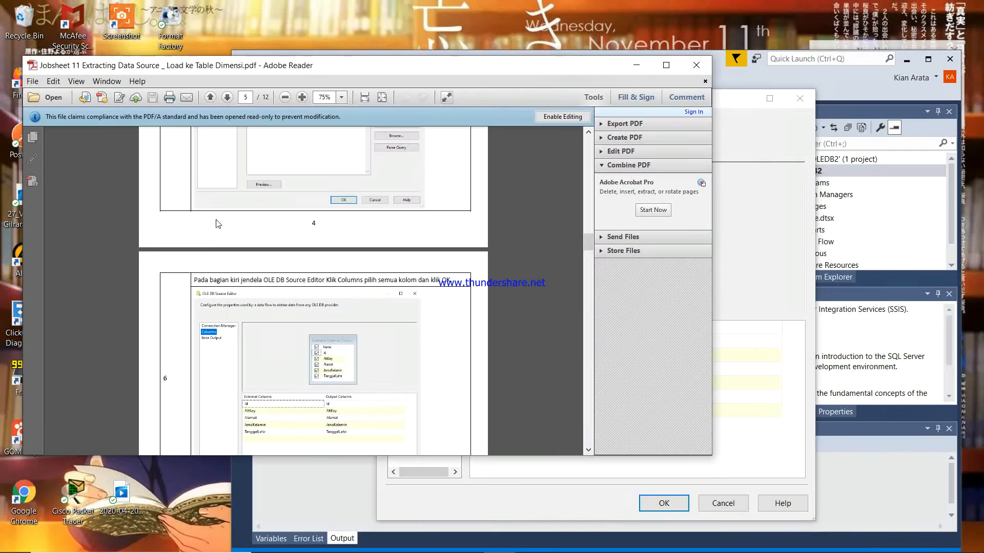
left_click_drag(357, 68, 299, 0)
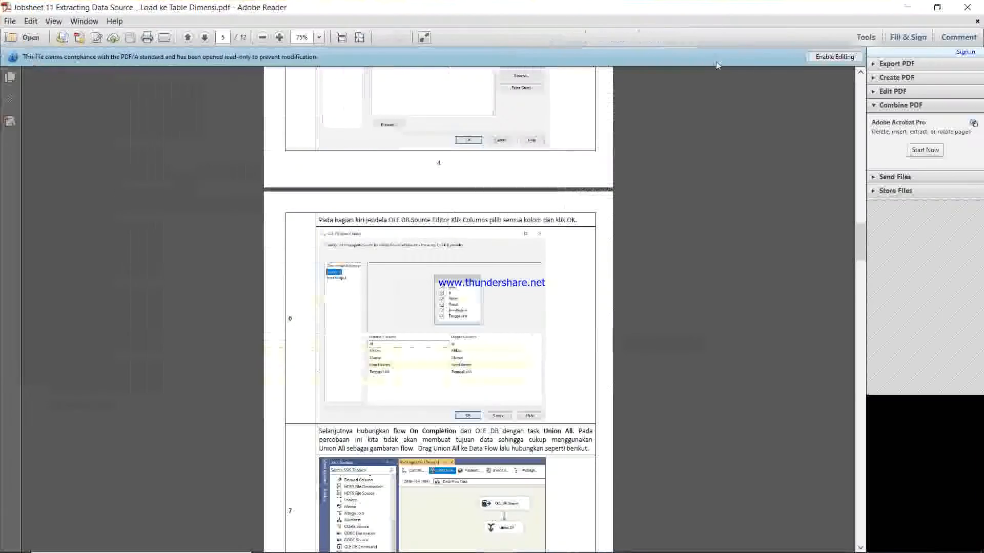
left_click(937, 8)
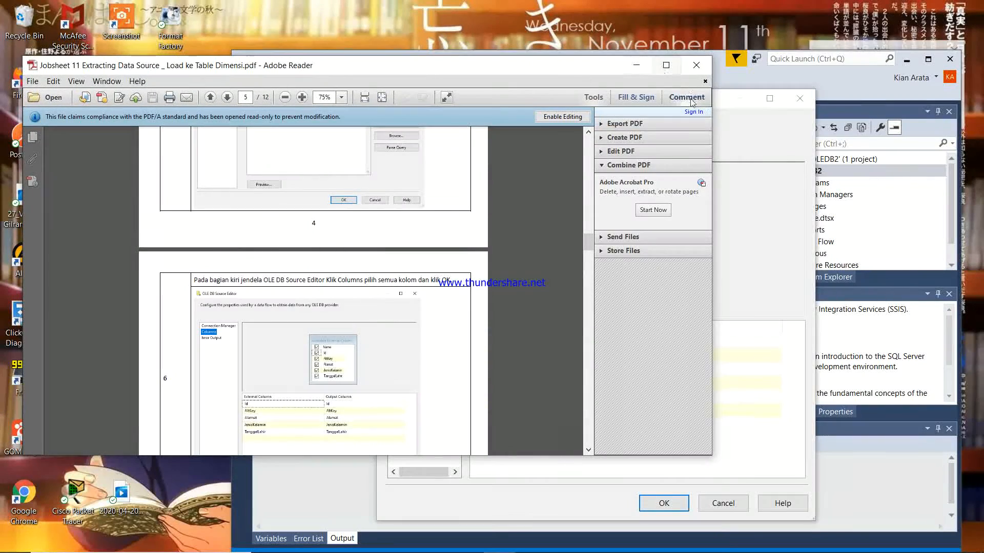
left_click(747, 159)
left_click_drag(664, 101, 752, 98)
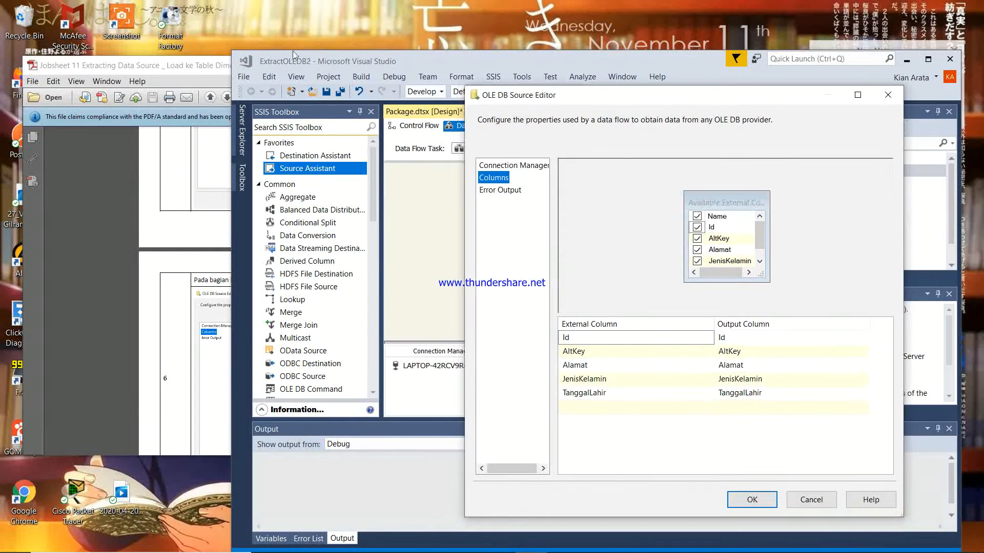
left_click(213, 65)
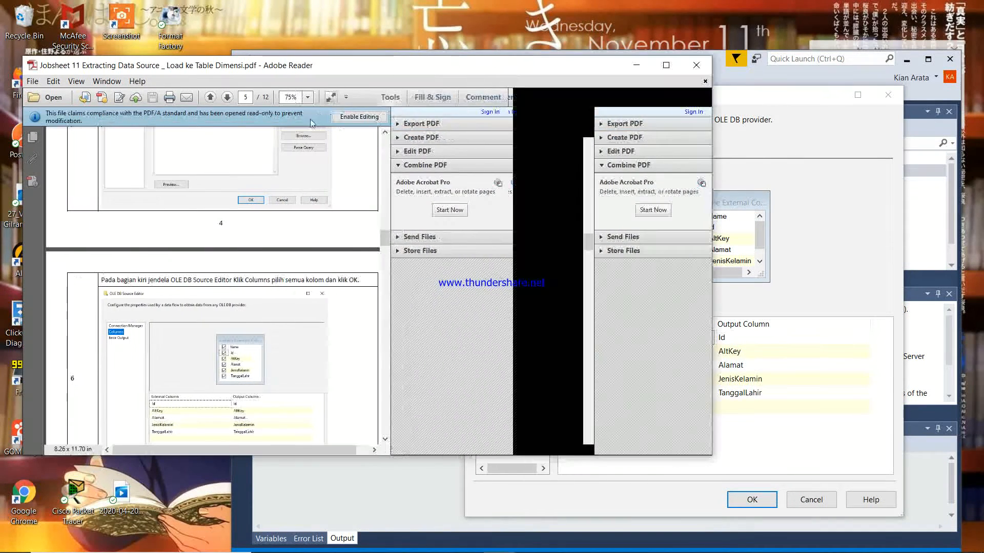
left_click(364, 96)
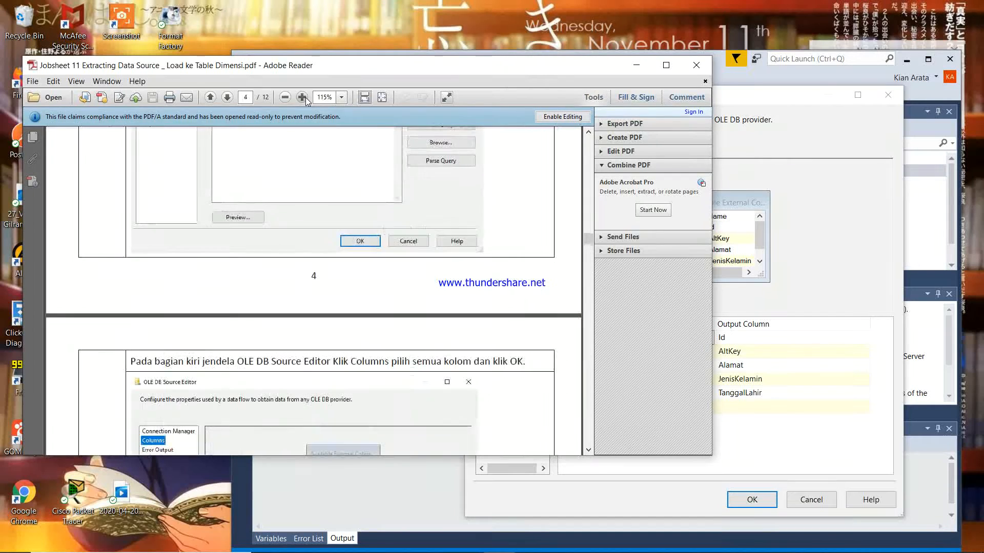
scroll(368, 162, "down", 5)
scroll(367, 162, "down", 1)
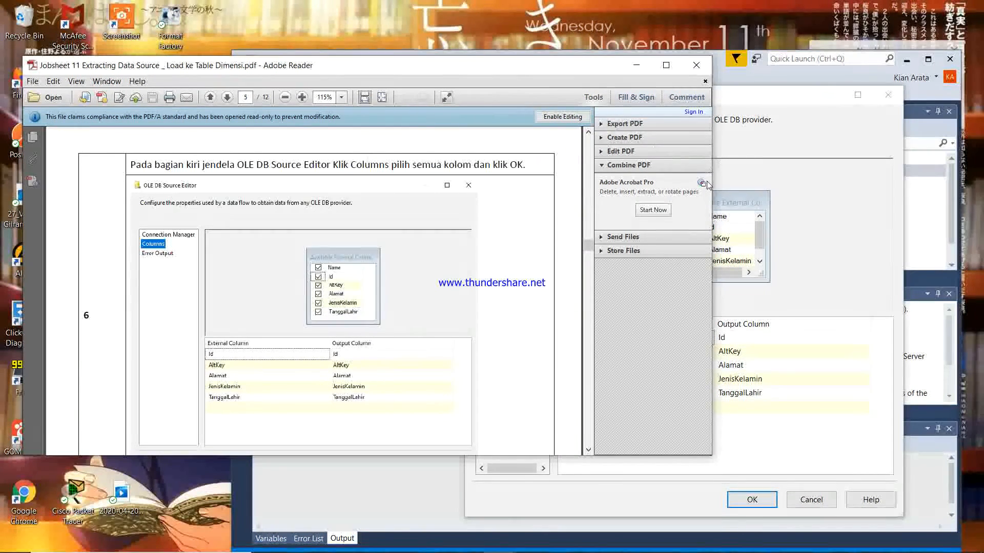
left_click_drag(711, 180, 518, 179)
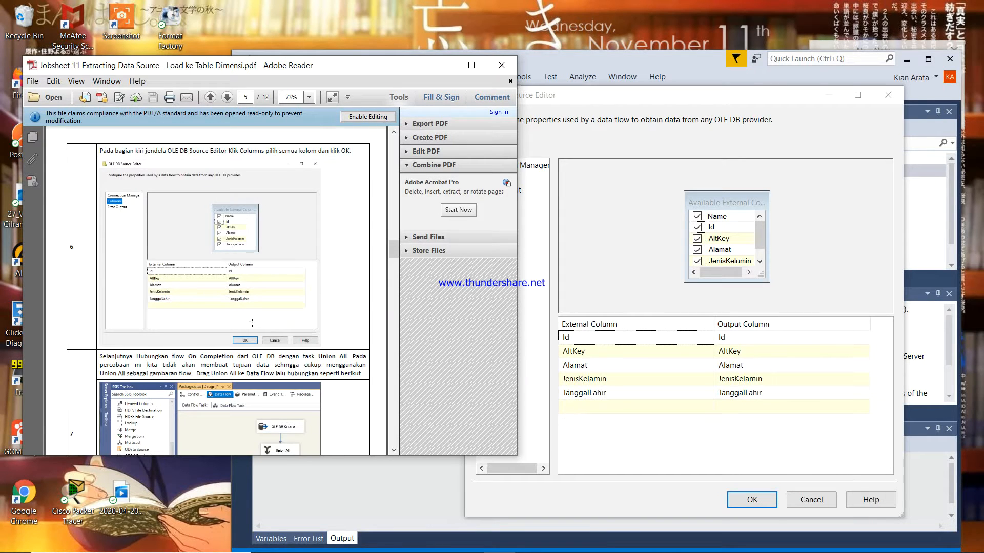
scroll(252, 322, "down", 5)
scroll(252, 322, "up", 3)
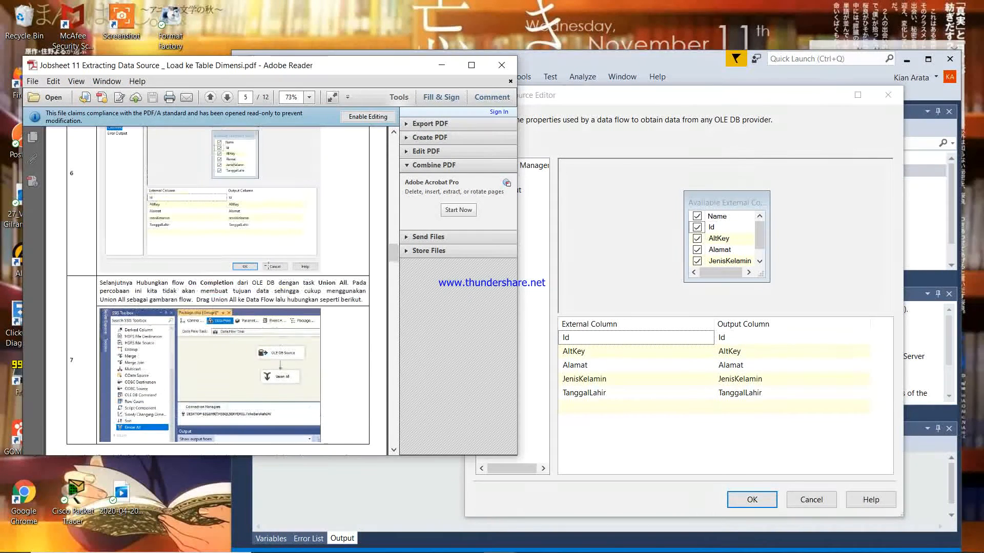
left_click(757, 499)
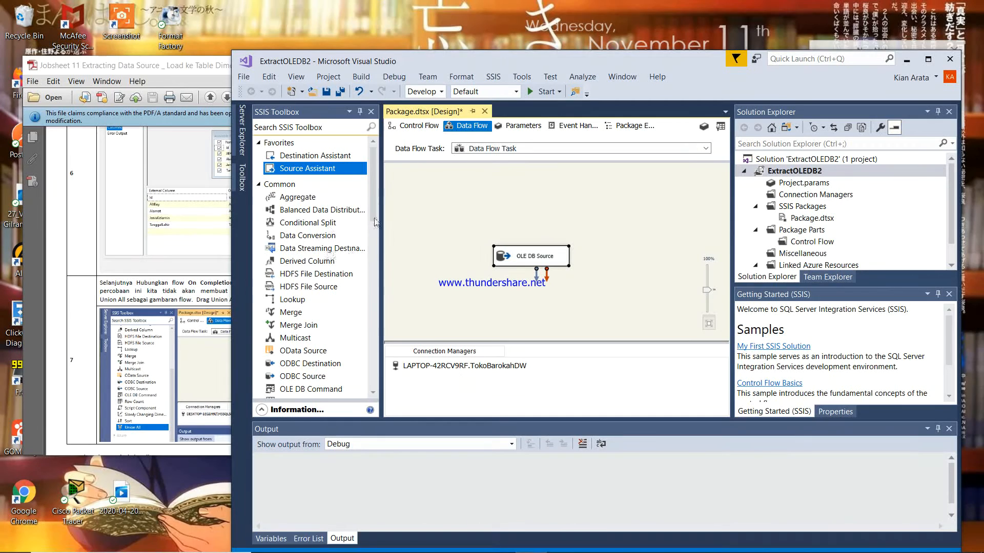
Step: Following jobsheet step 7, add a Union All transformation below the OLE DB Source in Visual Studio and connect the source's output to it
left_click(161, 293)
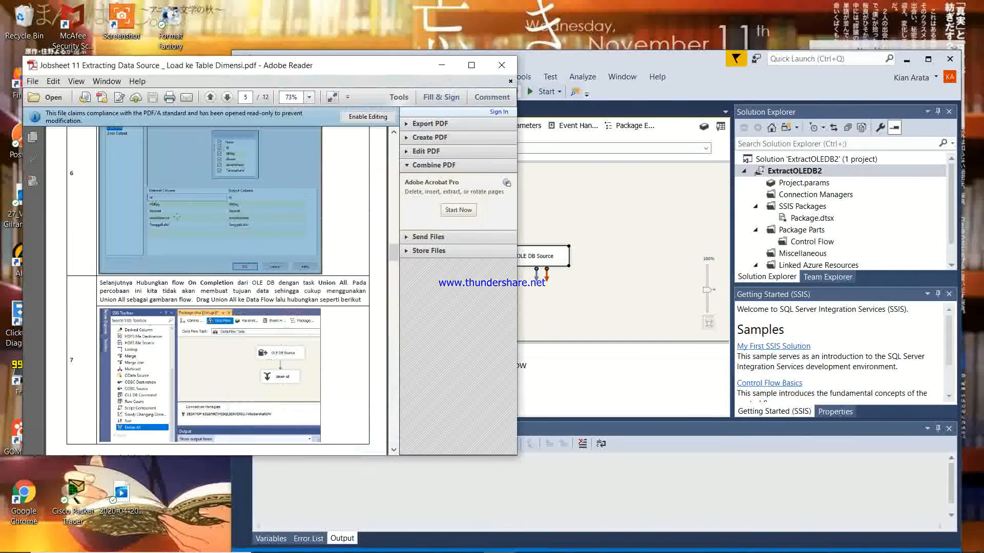
left_click(536, 230)
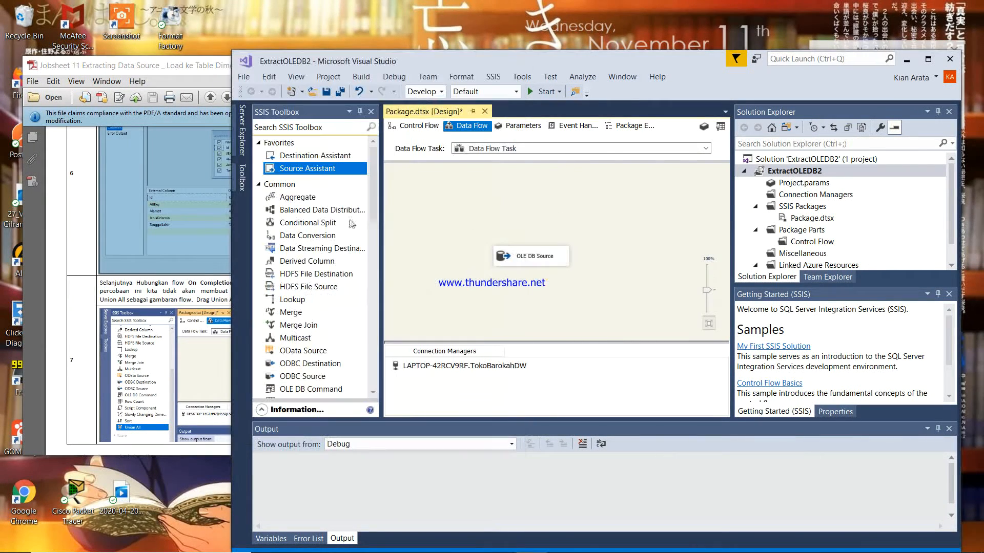
scroll(350, 224, "down", 5)
left_click_drag(293, 224, 520, 311)
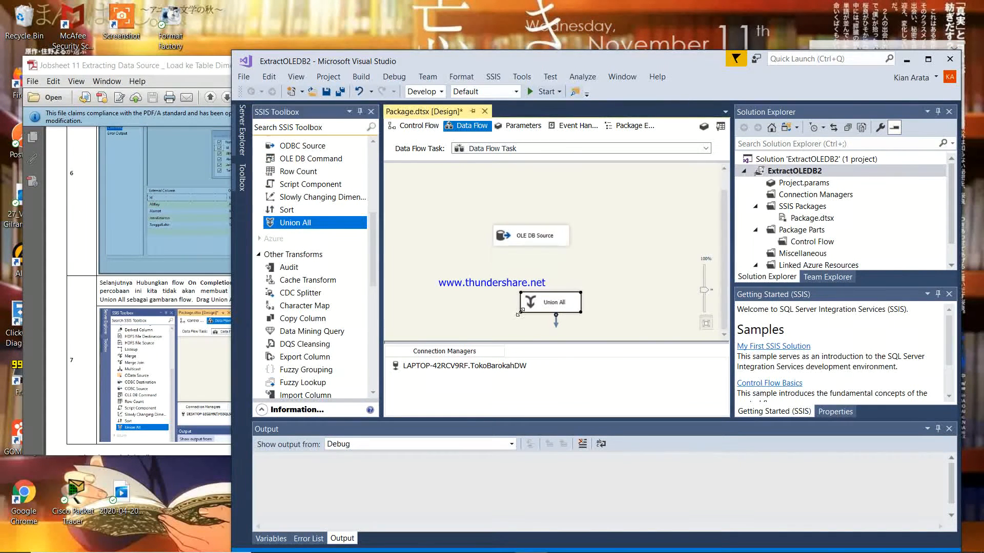
left_click(537, 239)
left_click_drag(537, 263, 554, 307)
Step: Compare the data flow with jobsheet step 7 in Adobe Reader and read the start of section 11.2 on flat file extraction
left_click(135, 252)
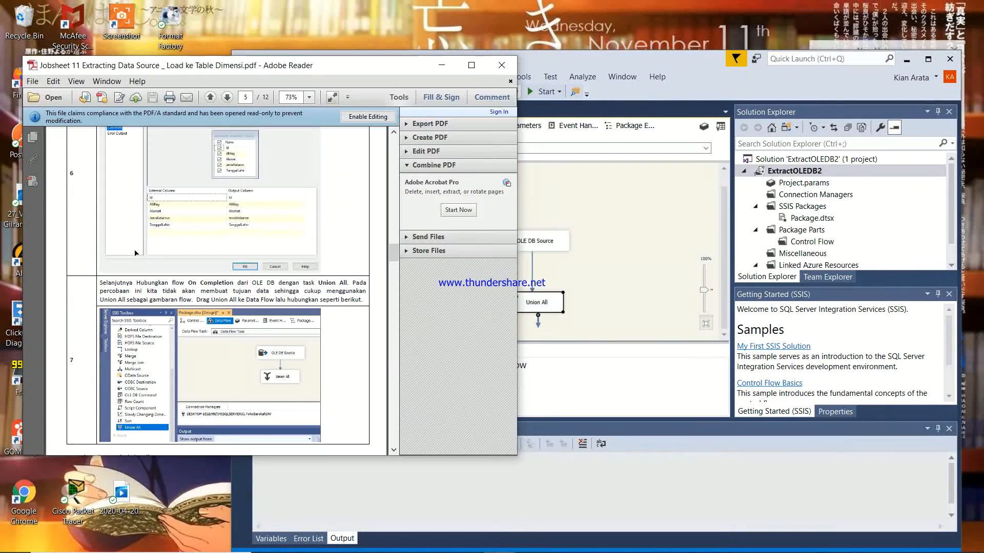
scroll(135, 251, "down", 2)
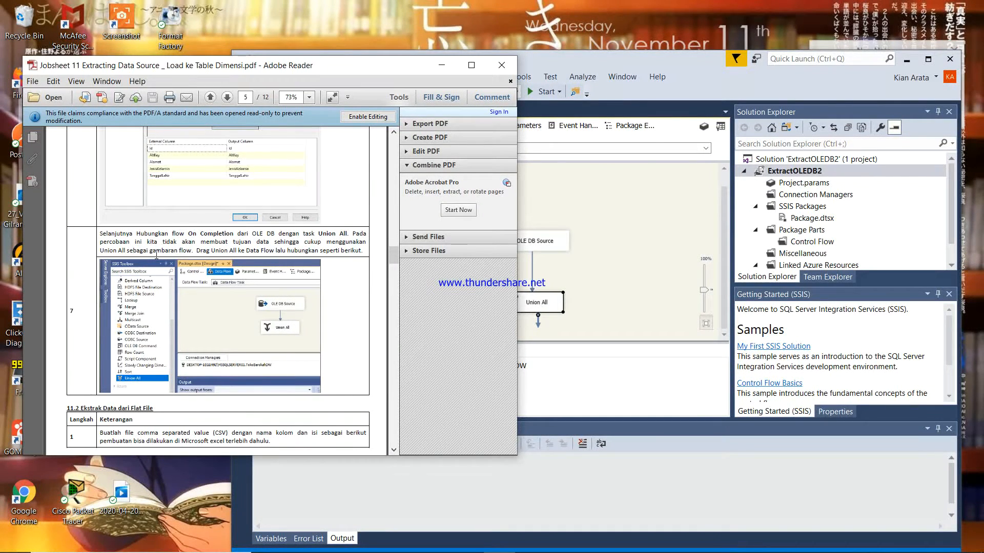
scroll(157, 254, "down", 2)
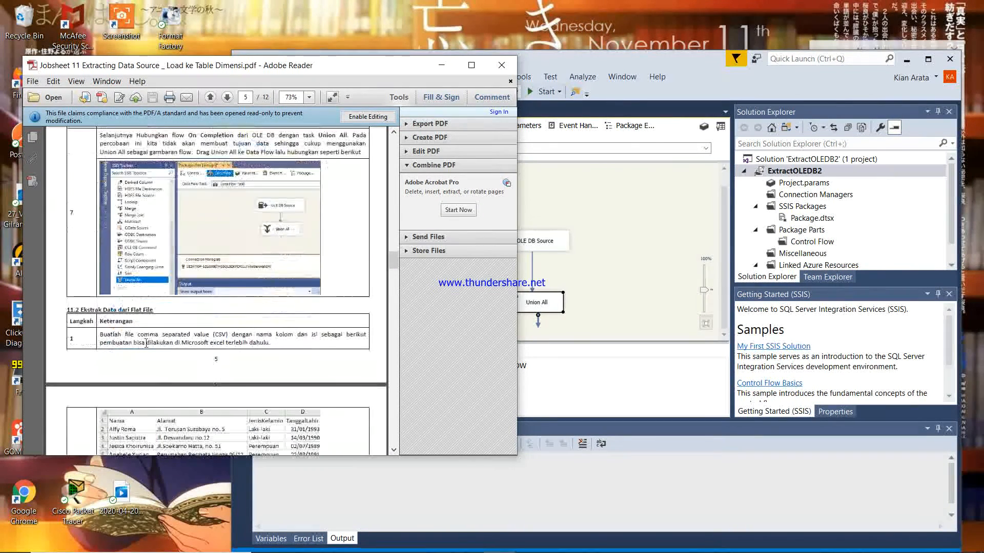
scroll(146, 343, "up", 1)
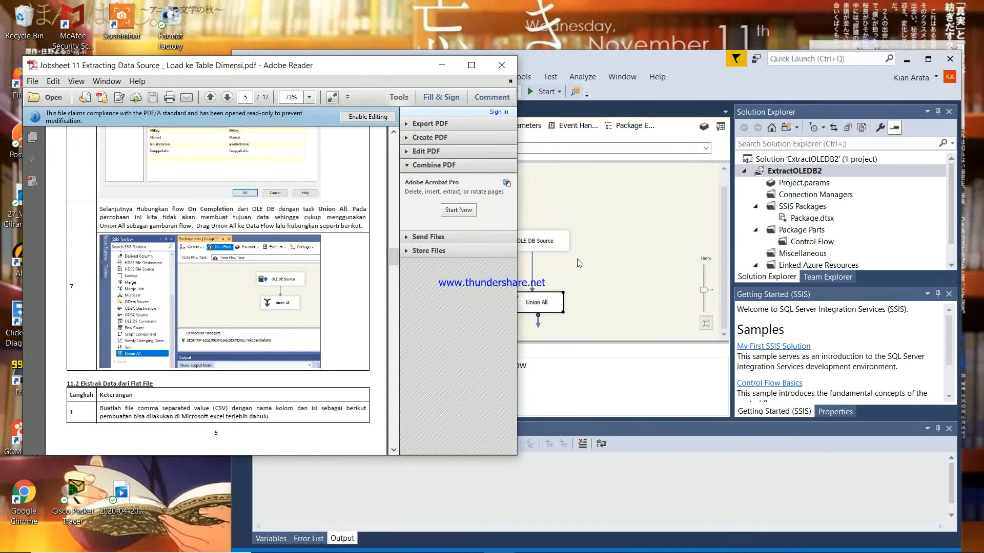
left_click(602, 255)
left_click(116, 224)
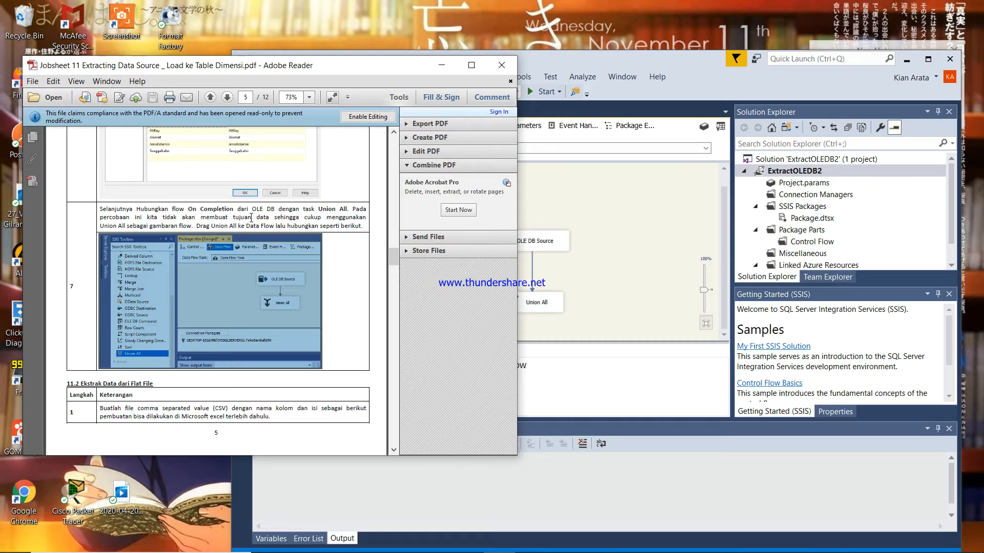
left_click(582, 210)
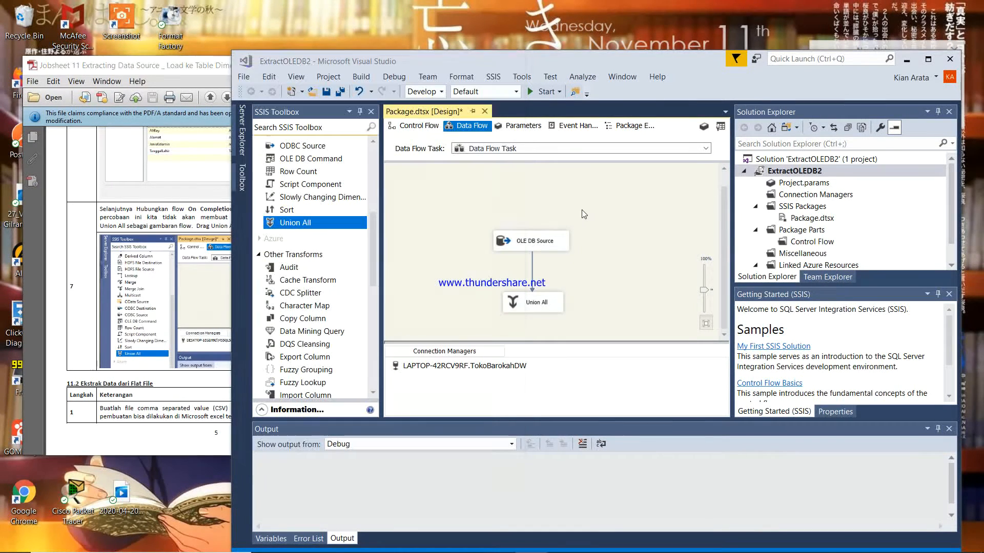
Step: Set up a new Integration Services Project in Visual Studio with the name flat file 1
left_click(245, 78)
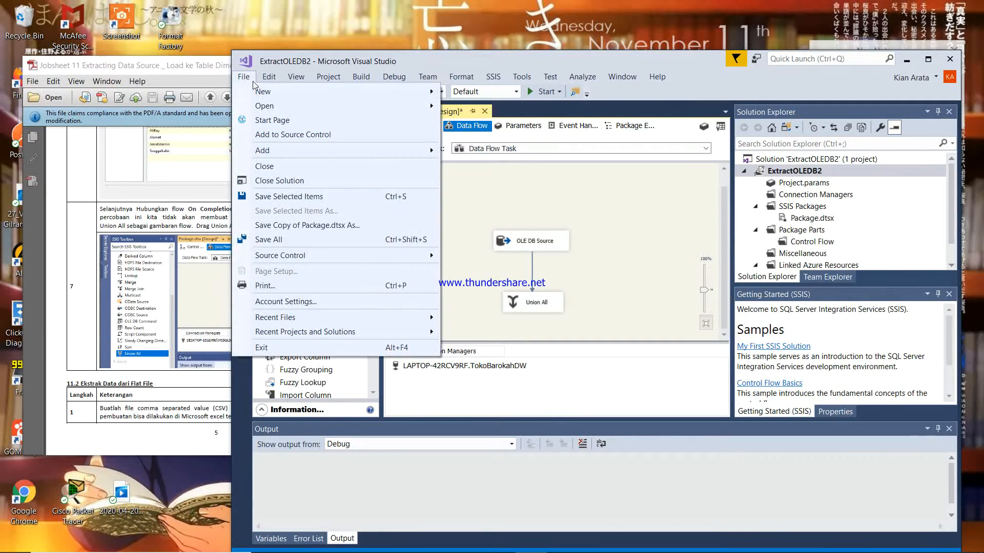
mouse_move(259, 92)
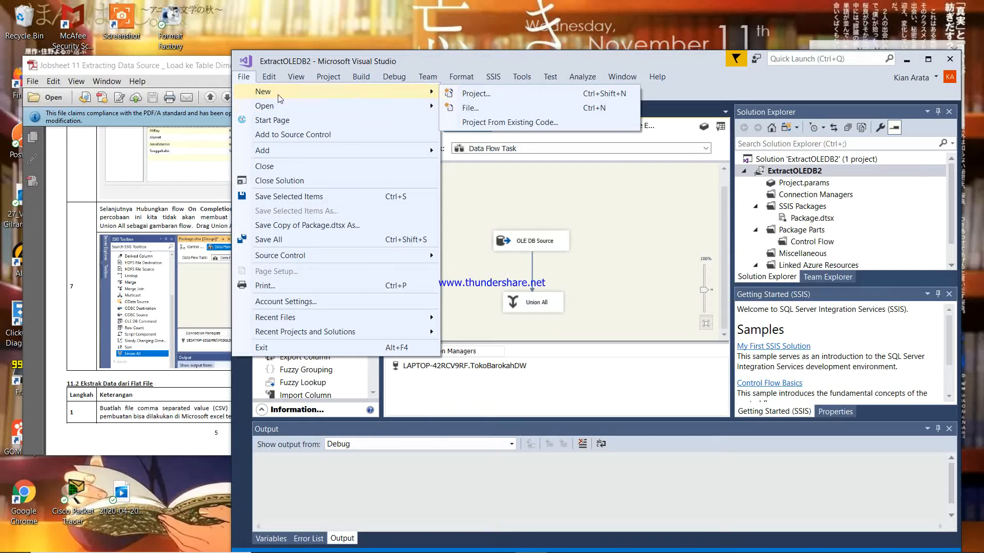
left_click(484, 95)
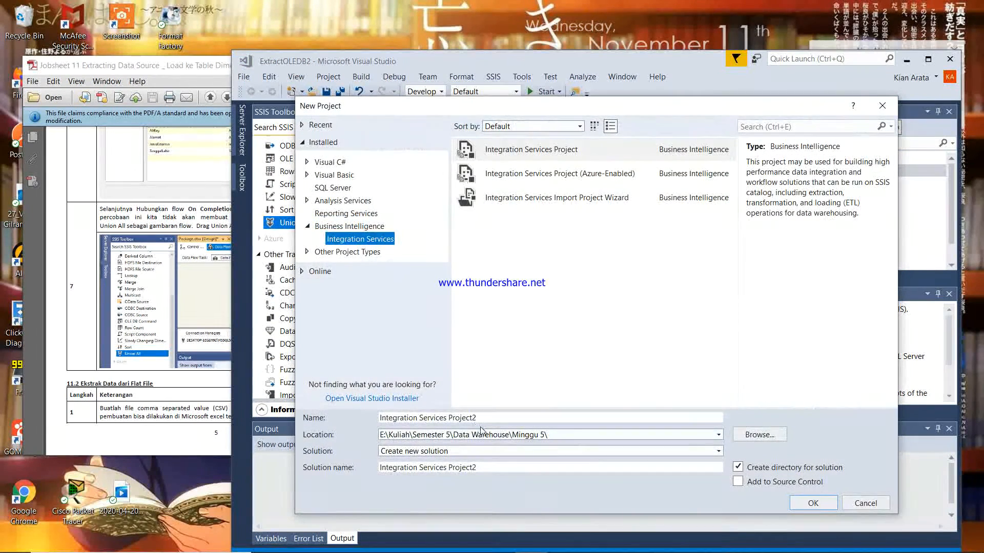
type("fla")
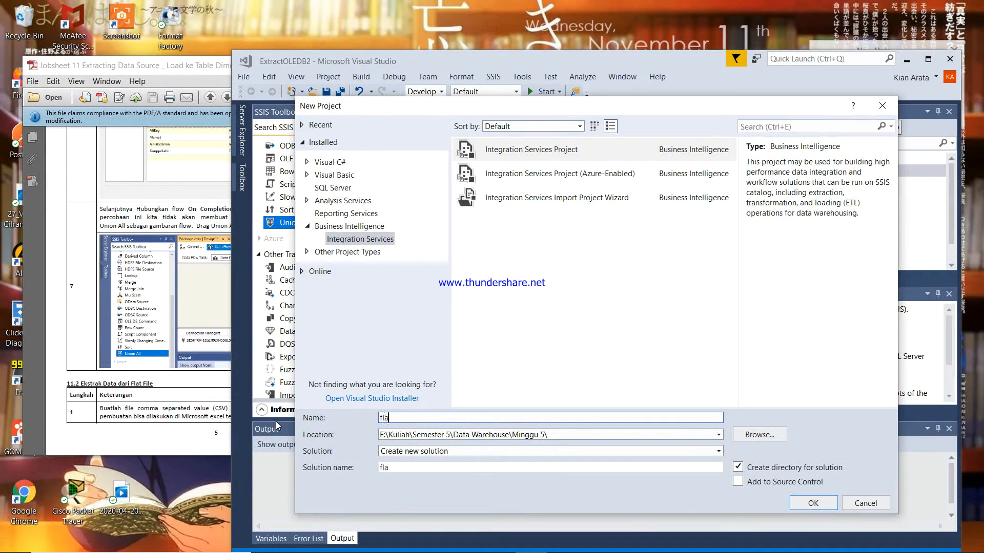
type("t file 1")
Step: Read jobsheet section 11.2 on preparing the DaftarKaryawan CSV file, creating the flat file project and adding a new SSIS package
left_click(155, 317)
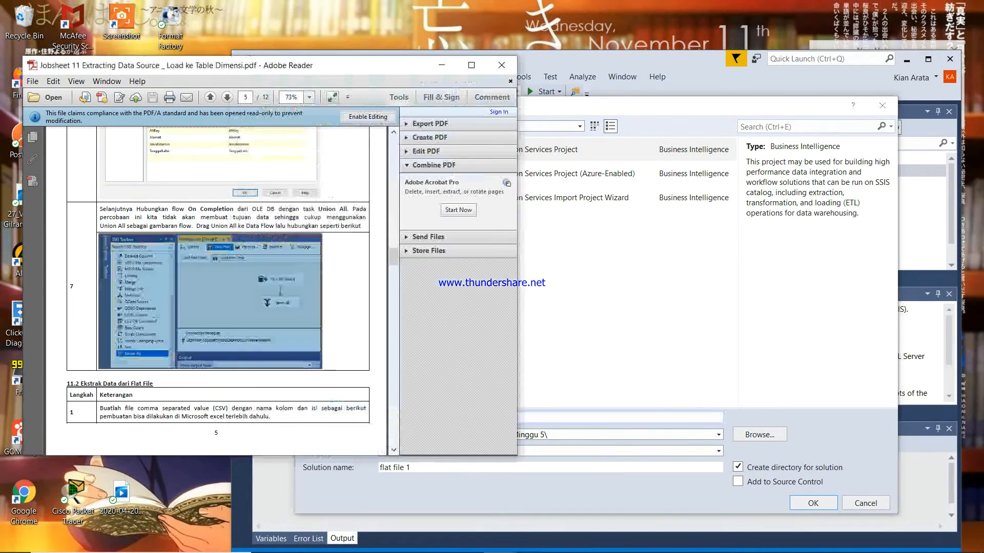
scroll(156, 318, "down", 5)
scroll(155, 317, "down", 1)
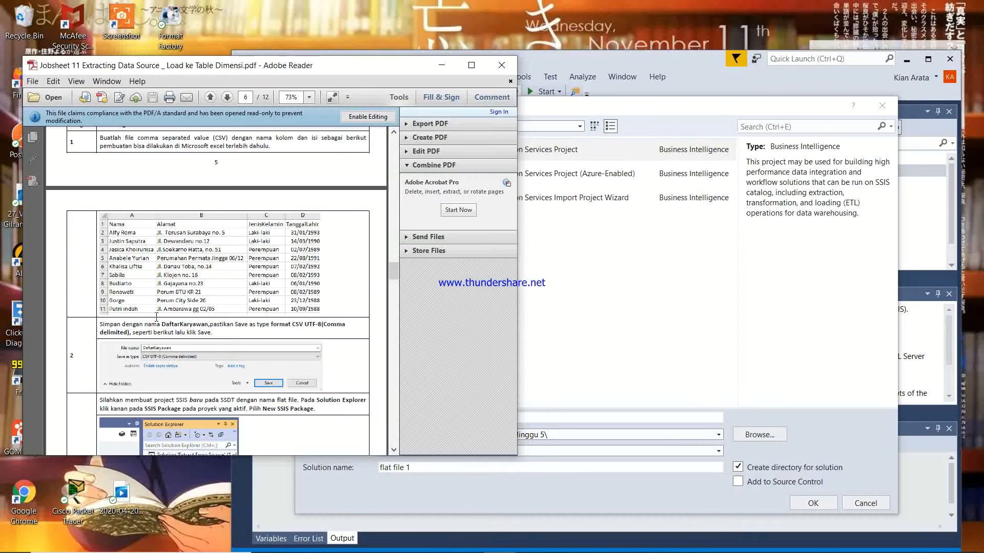
scroll(156, 318, "up", 1)
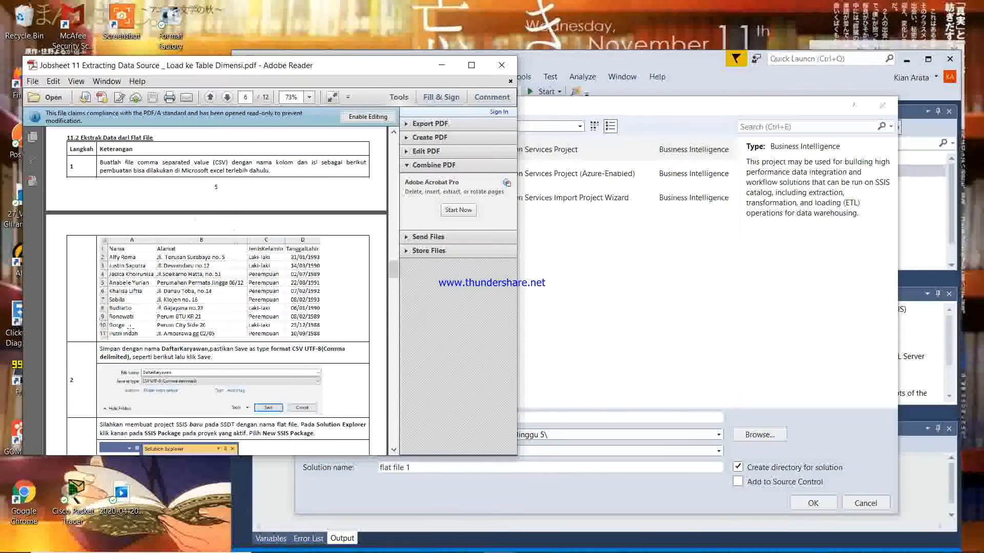
scroll(212, 288, "down", 2)
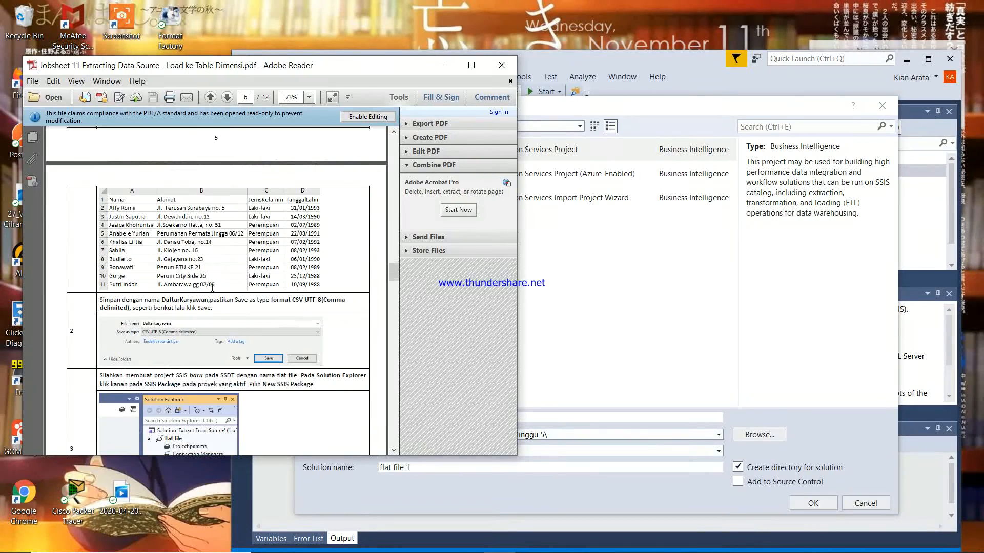
scroll(162, 309, "down", 5)
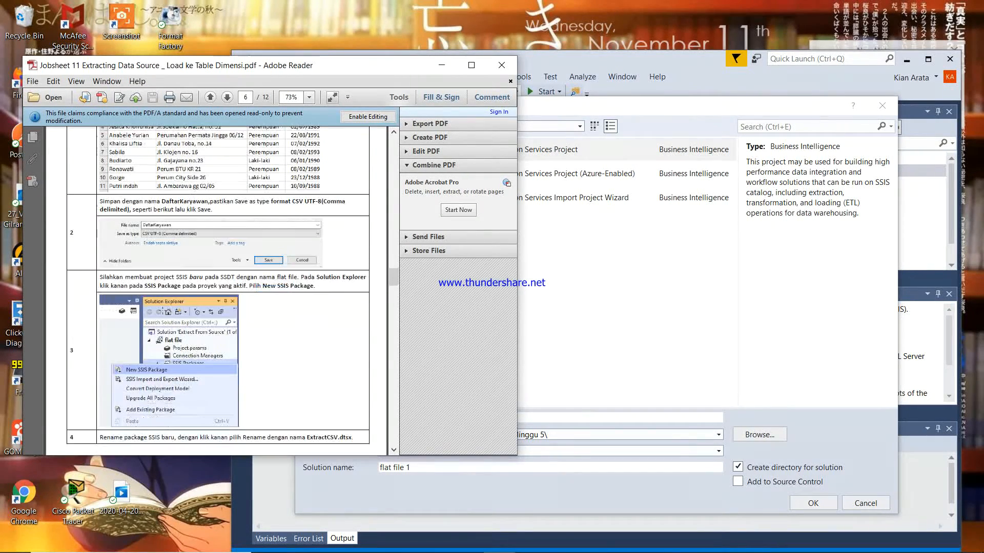
Step: Create the flat file 1 project in Visual Studio without saving the ExtractOLEDB2 changes, and return to the jobsheet in Adobe Reader
left_click(622, 294)
left_click(813, 503)
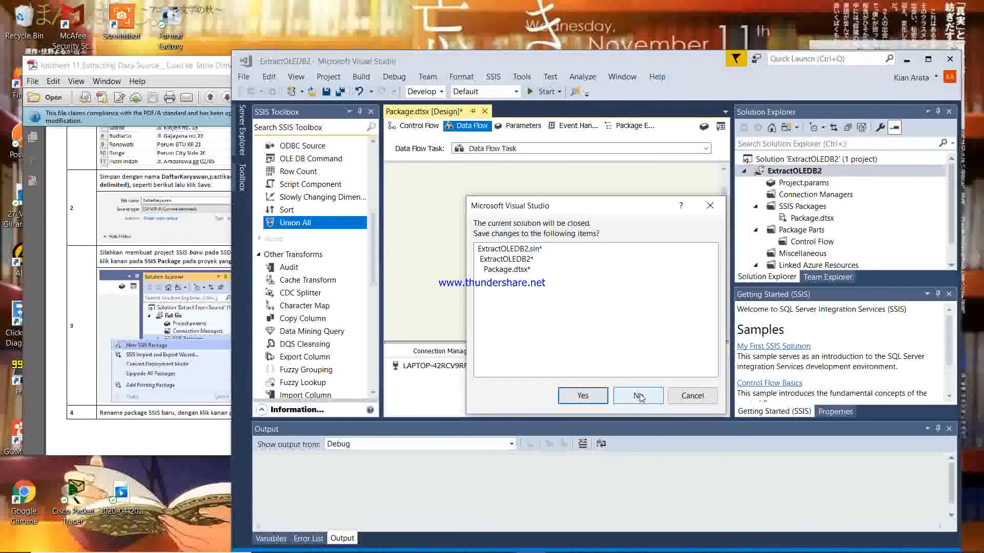
left_click(638, 396)
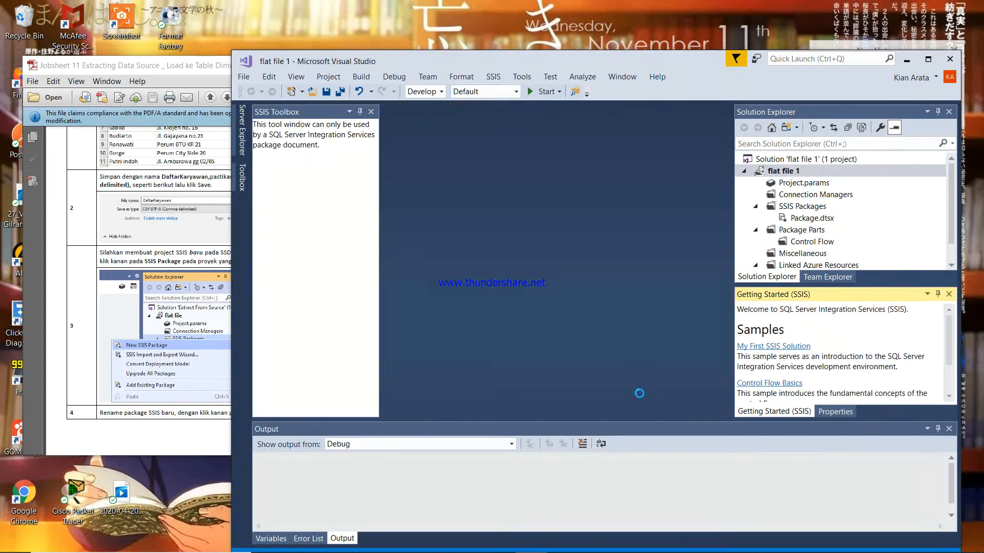
left_click(207, 221)
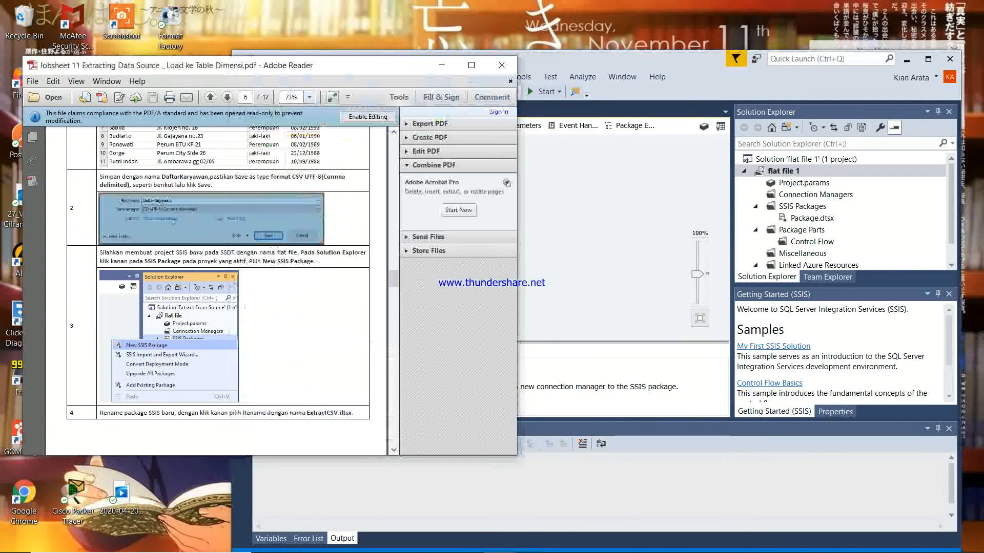
Step: Read jobsheet step 3 in Adobe Reader and add a new SSIS package to the flat file 1 project in Visual Studio
left_click(649, 262)
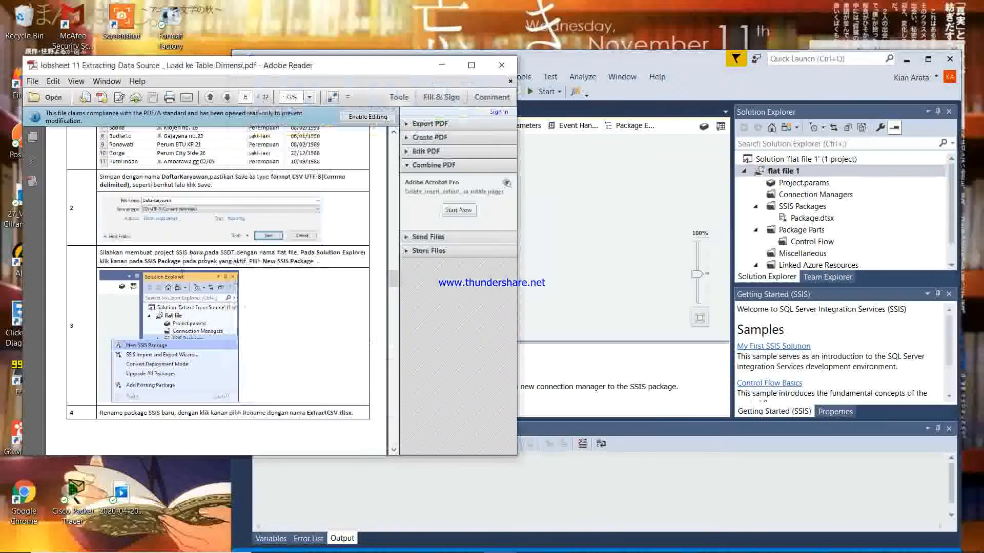
scroll(205, 259, "down", 2)
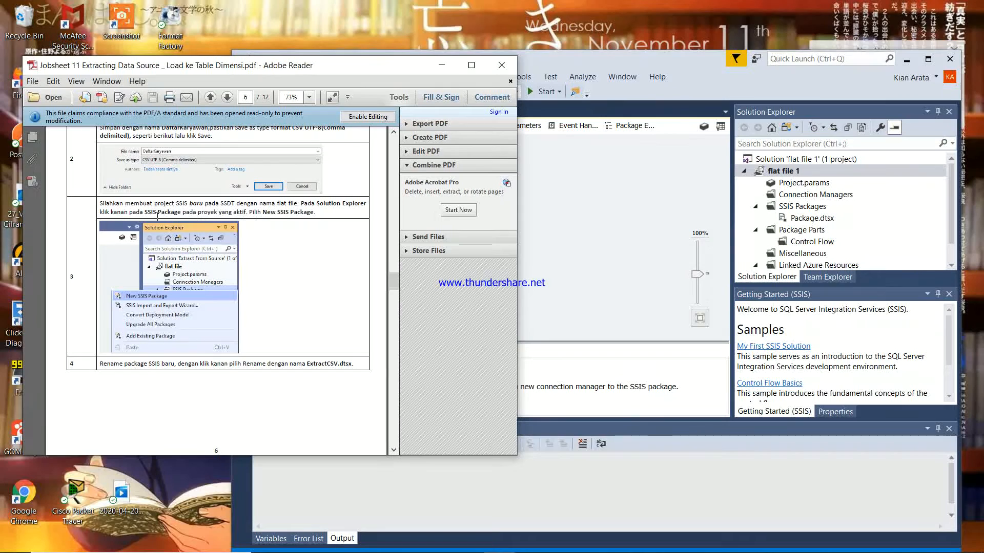
left_click(530, 255)
left_click(790, 208)
right_click(790, 213)
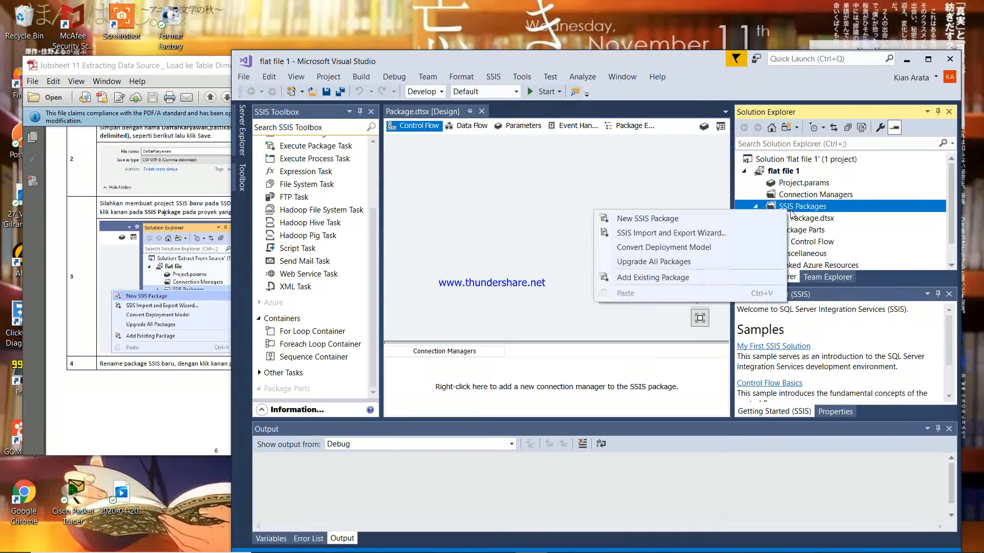
left_click(727, 219)
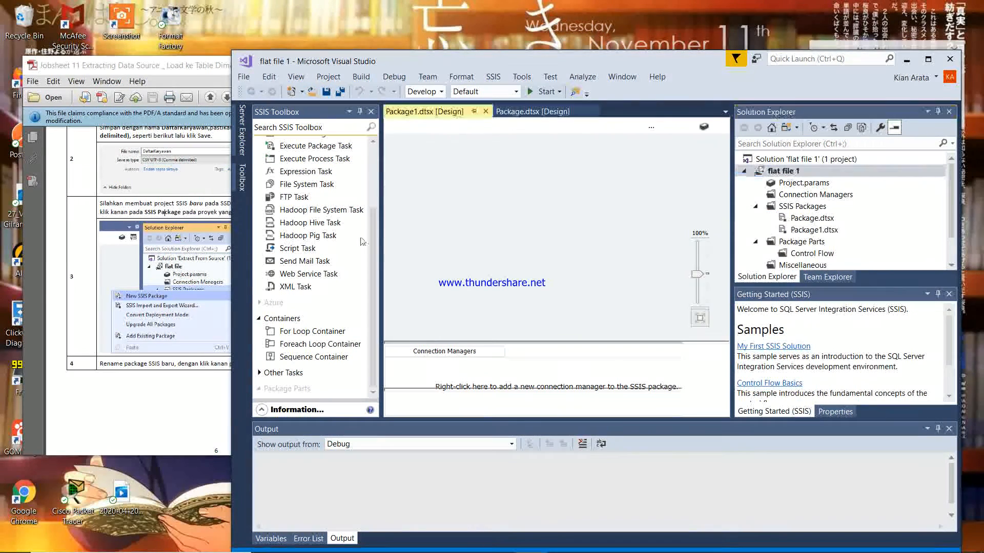
Step: Rename the new package Package1.dtsx as ExtractCSV.dtsx, following jobsheet step 4, and reload all externally changed files in the editor
left_click(179, 253)
scroll(179, 253, "down", 5)
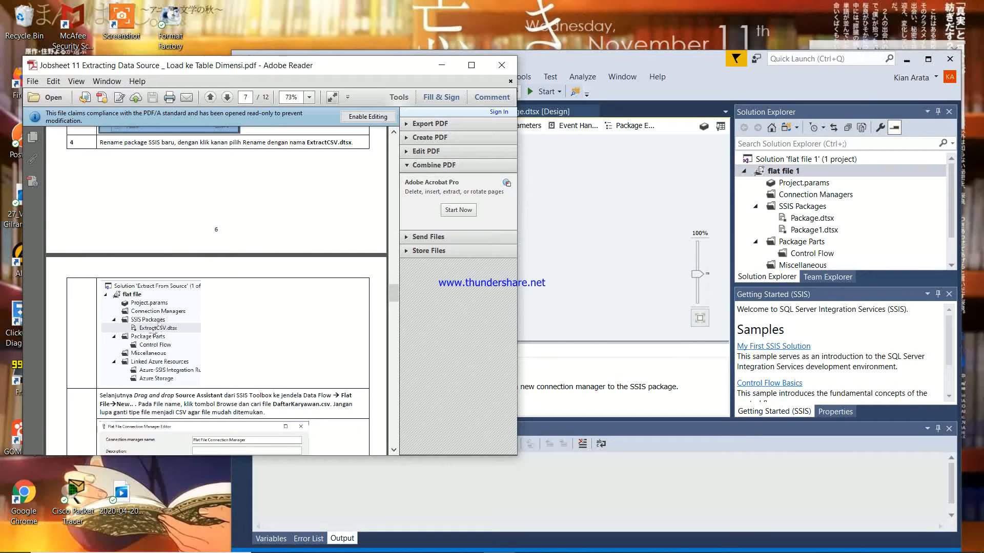
right_click(811, 231)
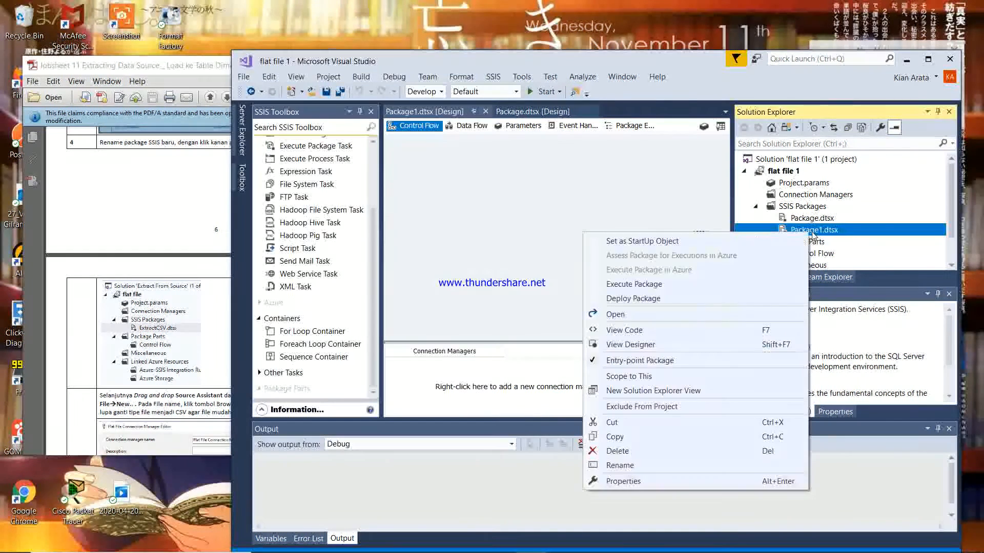
left_click(626, 465)
type("Ext")
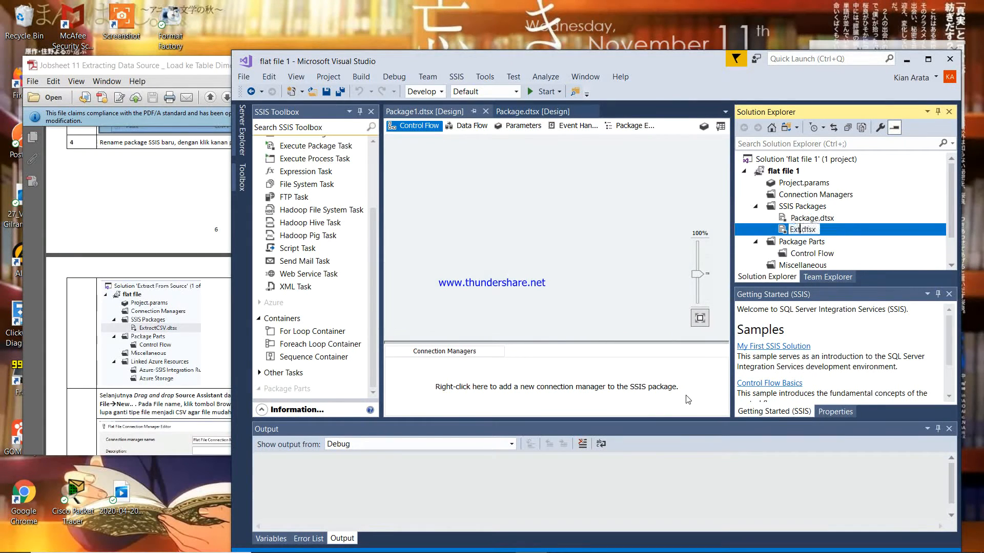
type("ractCSV")
key("BackSpace")
type("V")
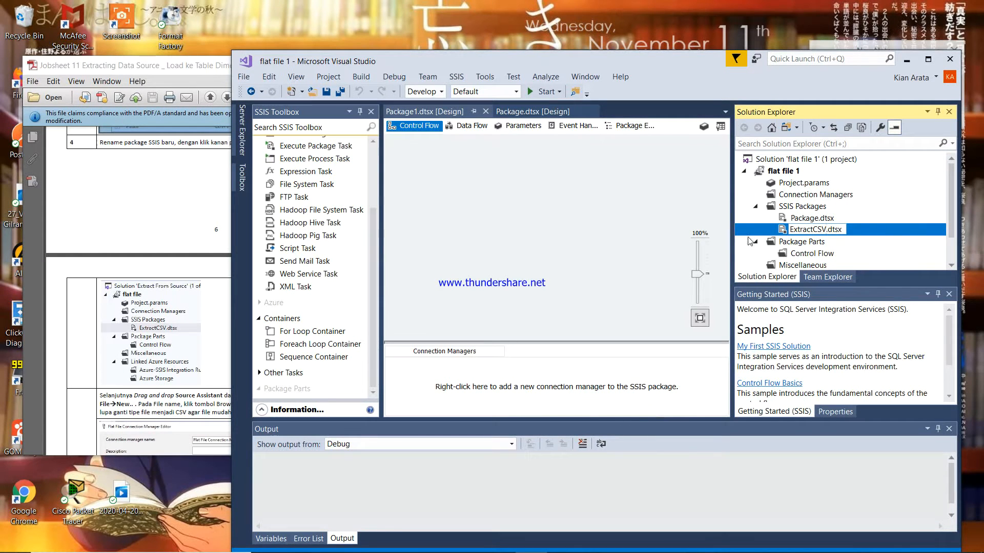
left_click(510, 194)
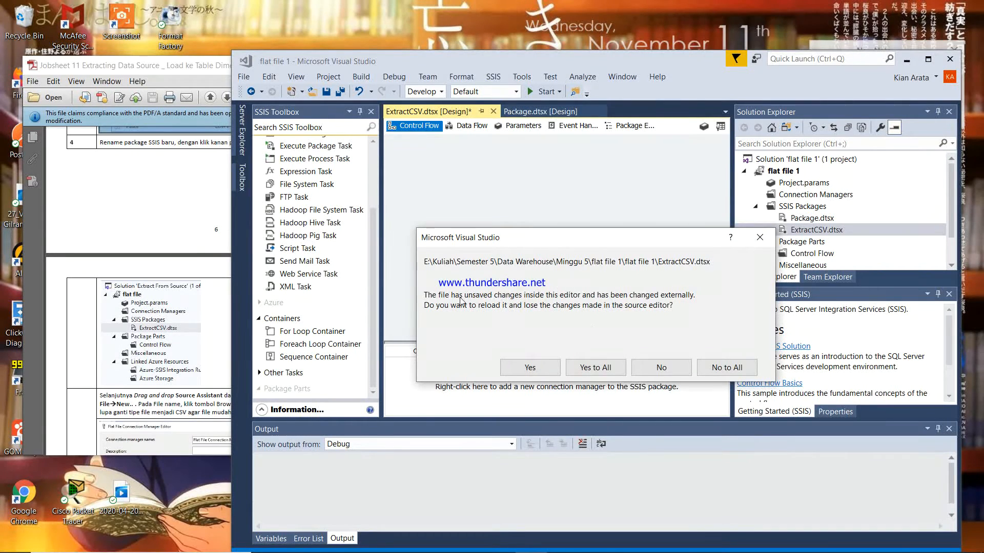
left_click(619, 368)
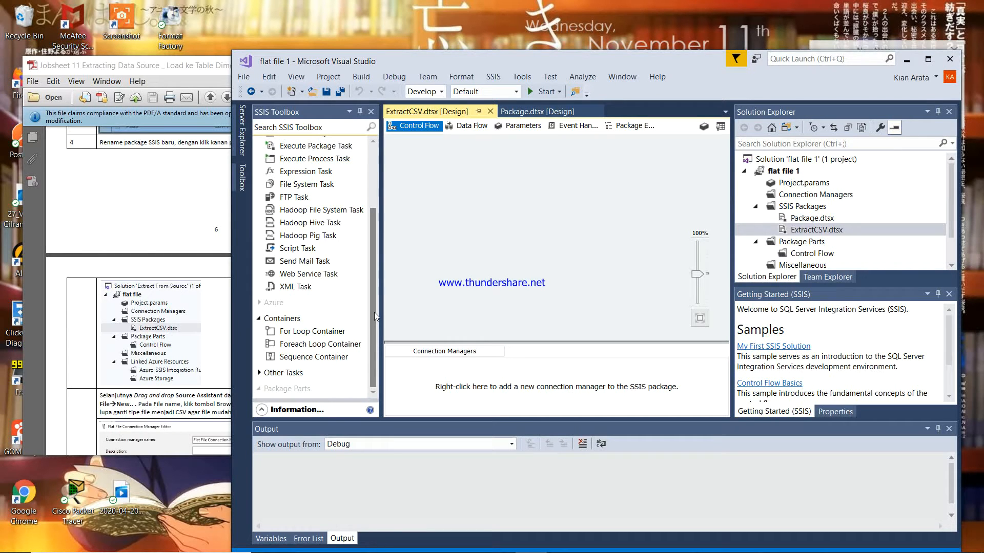
Step: Consult jobsheet step 5 in Adobe Reader and add a Data Flow task to the ExtractCSV package in Visual Studio
left_click(133, 229)
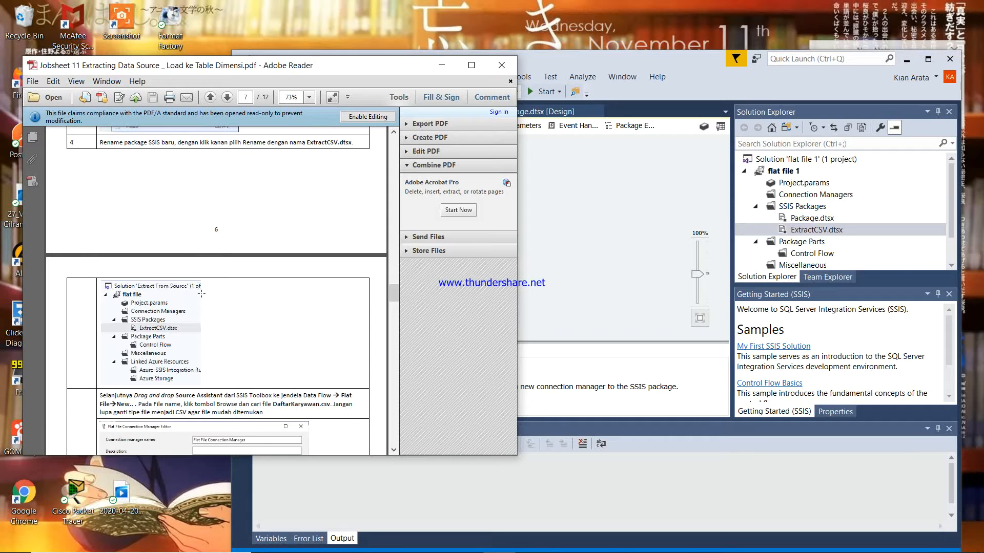
scroll(201, 293, "down", 3)
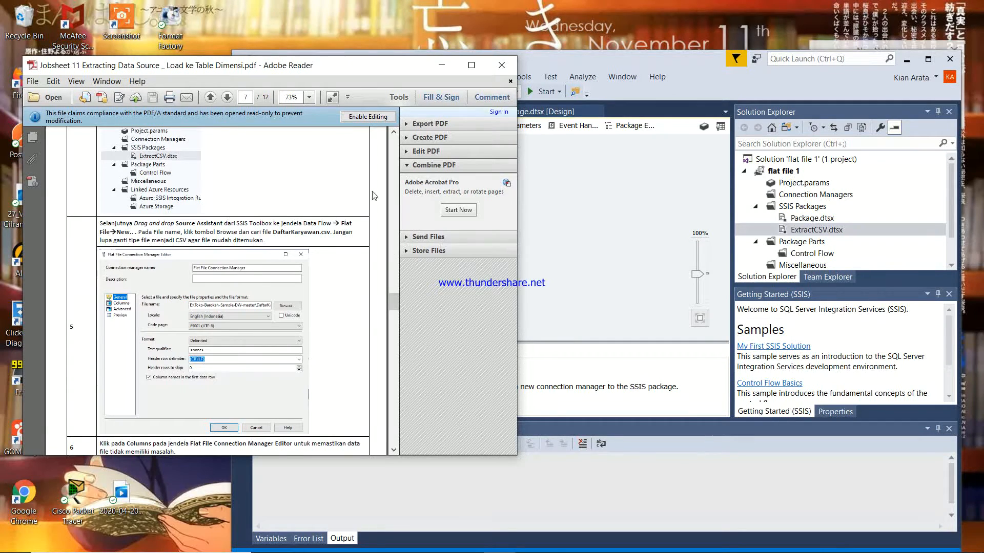
scroll(255, 221, "up", 5)
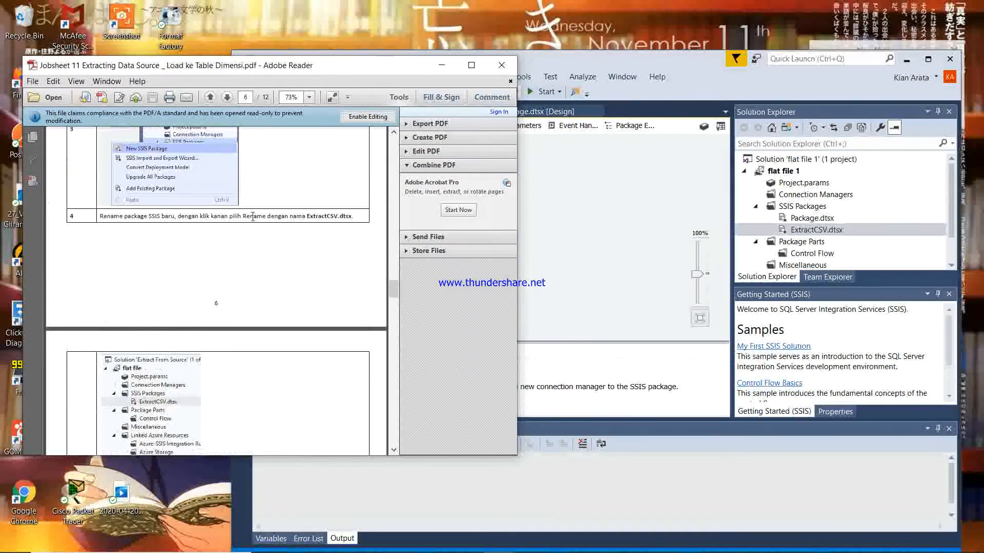
scroll(255, 221, "down", 5)
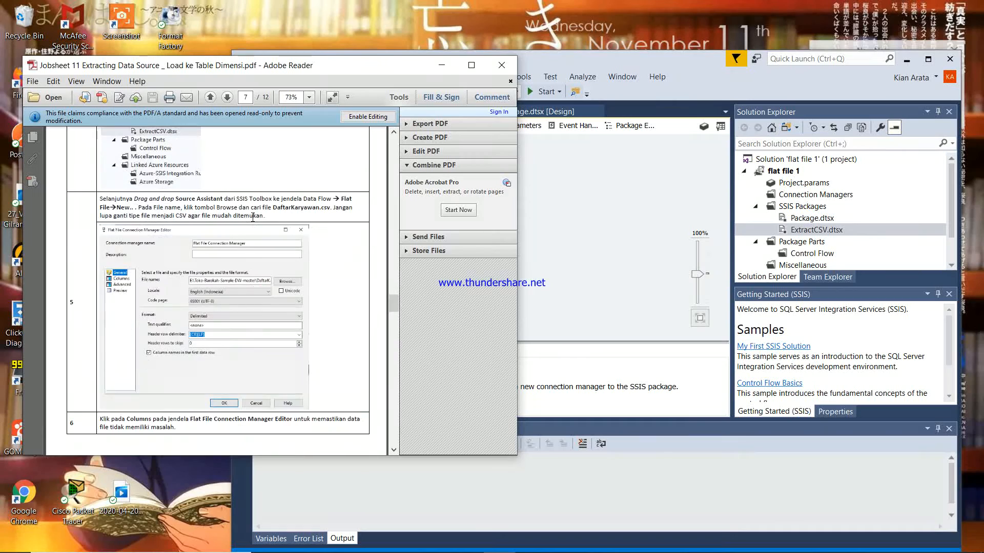
left_click(582, 216)
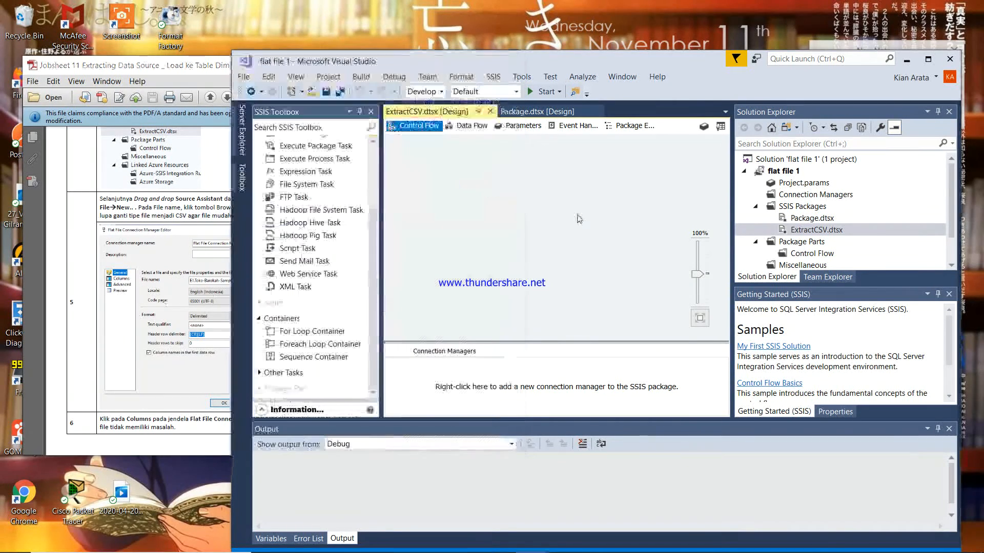
left_click(464, 127)
left_click(162, 185)
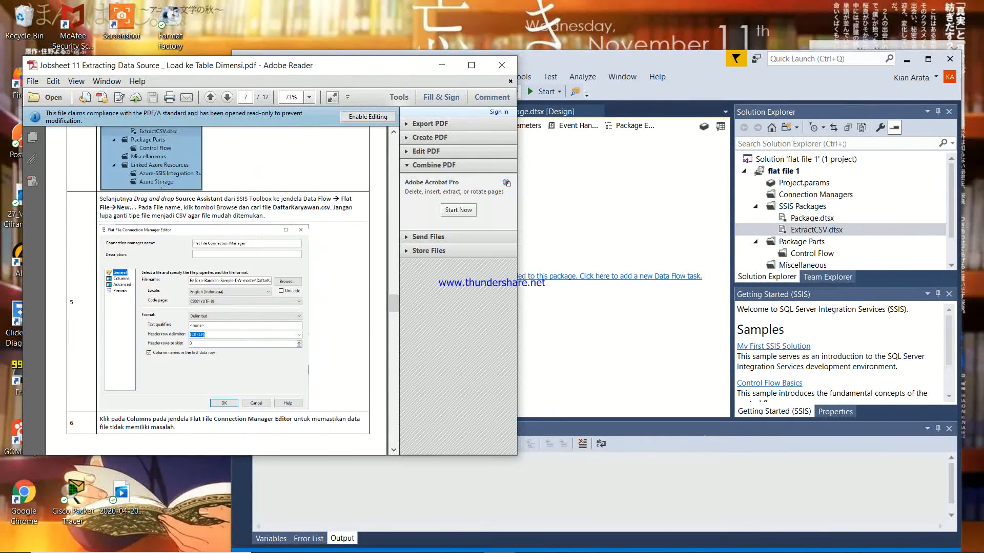
left_click(595, 208)
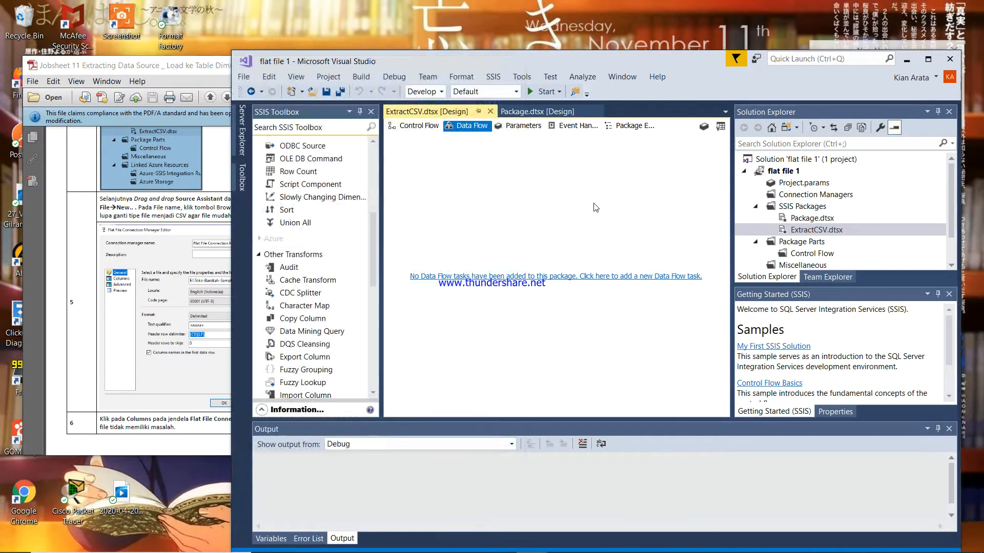
left_click(143, 210)
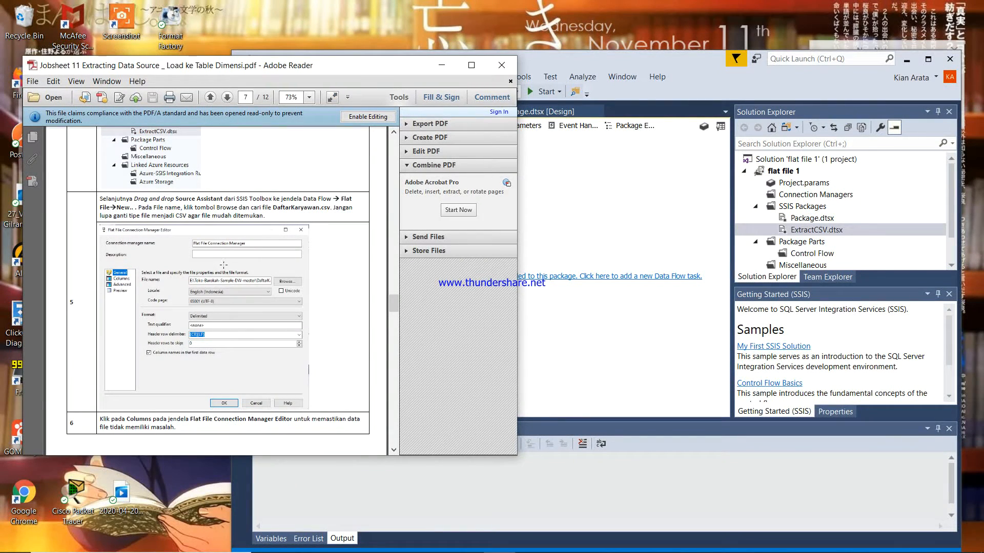
left_click(544, 210)
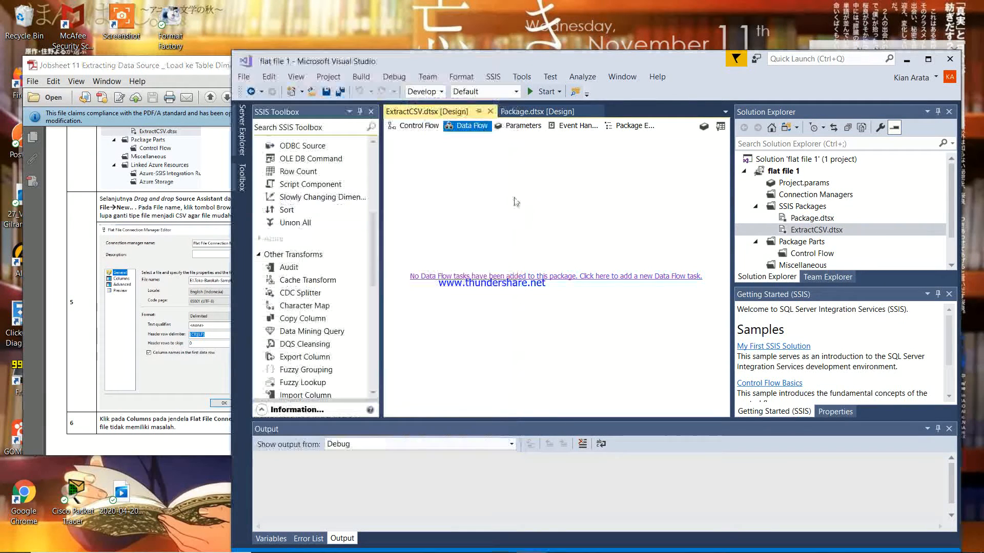
scroll(307, 175, "up", 8)
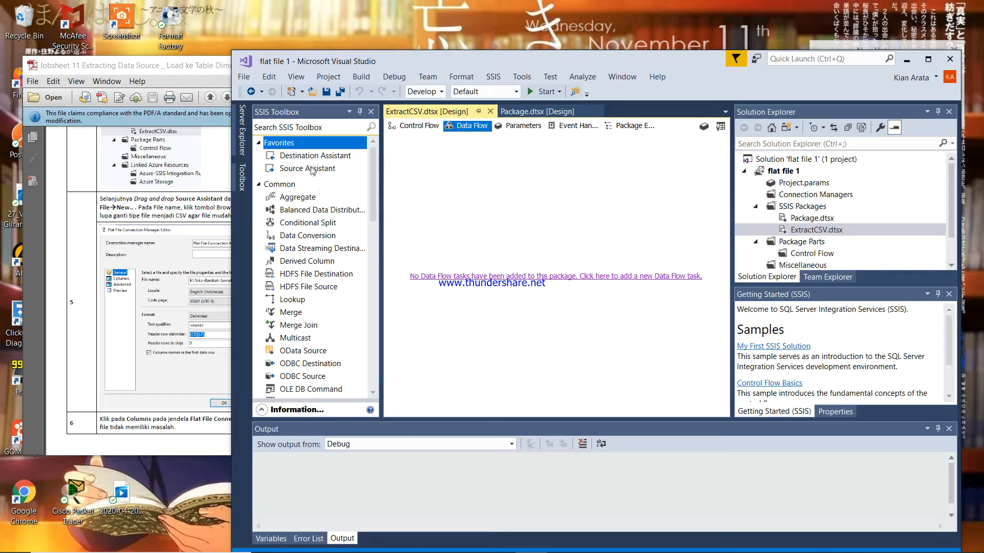
left_click(477, 276)
Step: Place a Source Assistant in the data flow, choosing the Flat File source type with a new connection manager
left_click_drag(297, 176, 478, 254)
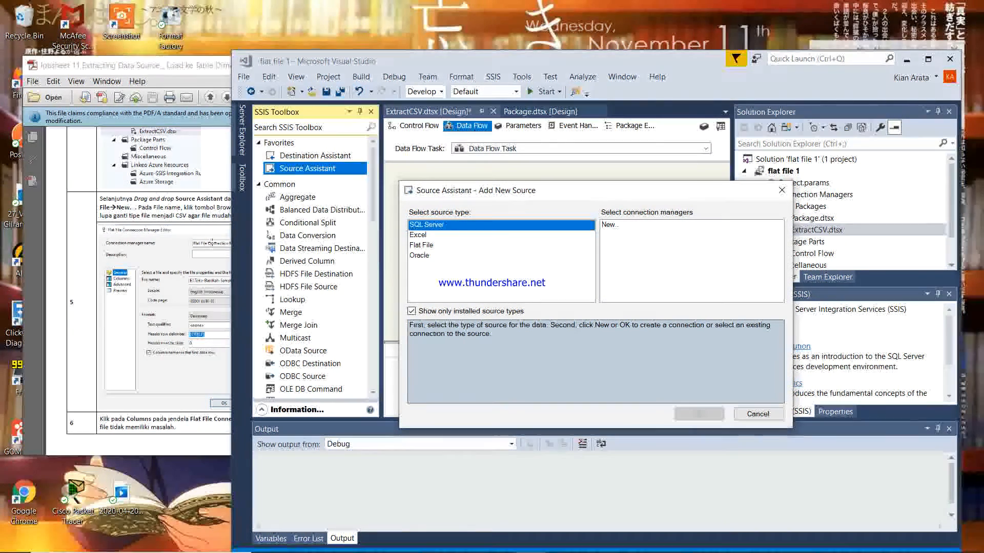
left_click(418, 245)
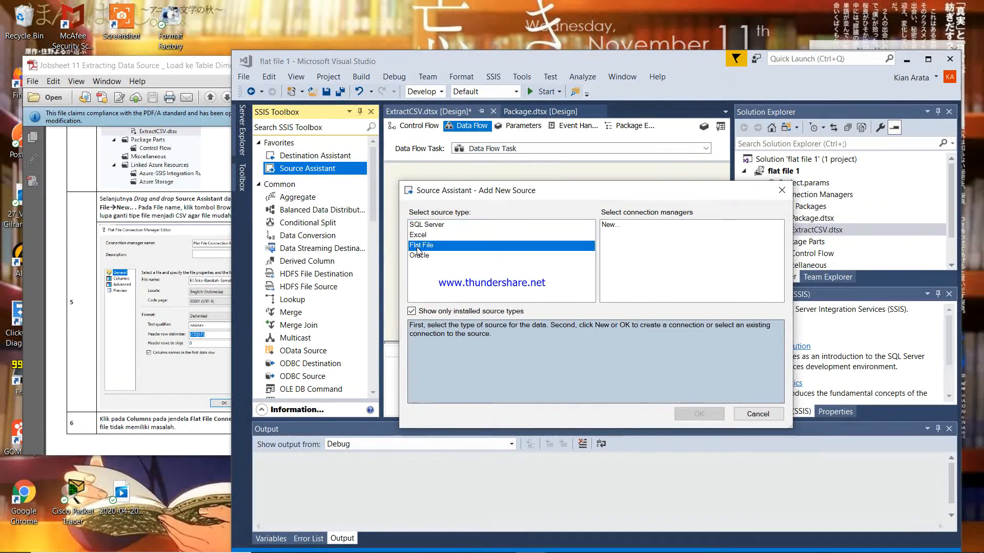
left_click(622, 228)
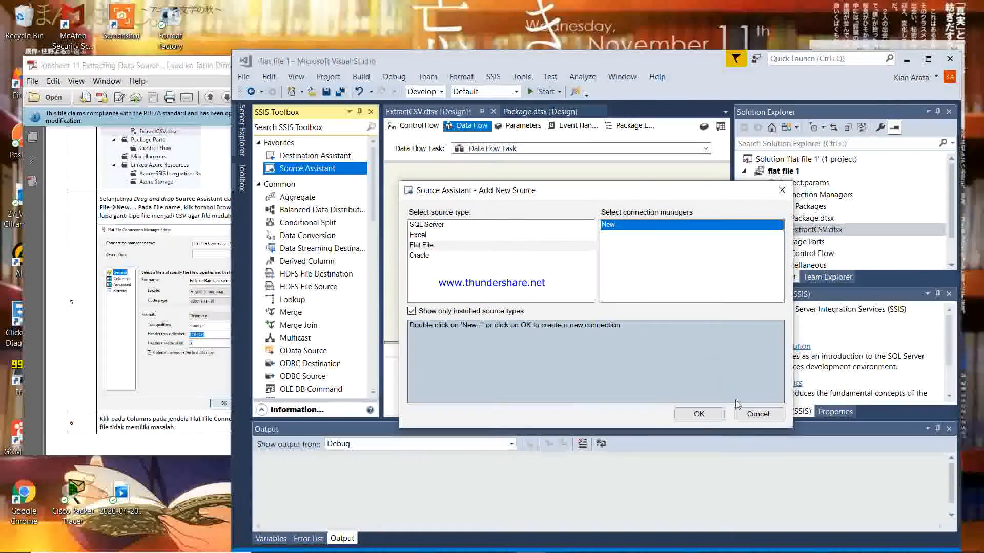
left_click(700, 414)
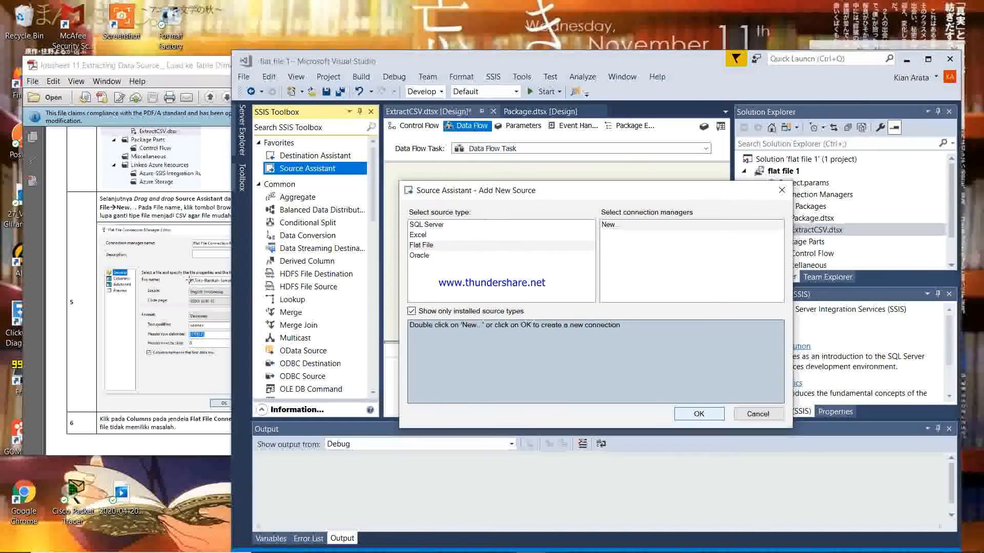
mouse_move(562, 539)
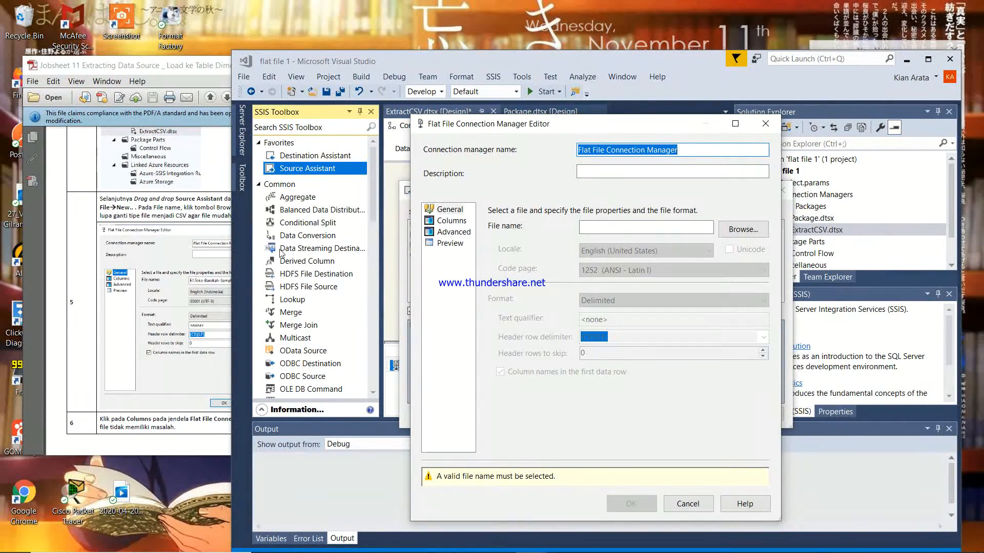
Step: Choose DaftarKaryawan.csv from the Minggu 5 folder as the flat file connection's source, with the file type set to CSV files (*.csv)
left_click(146, 210)
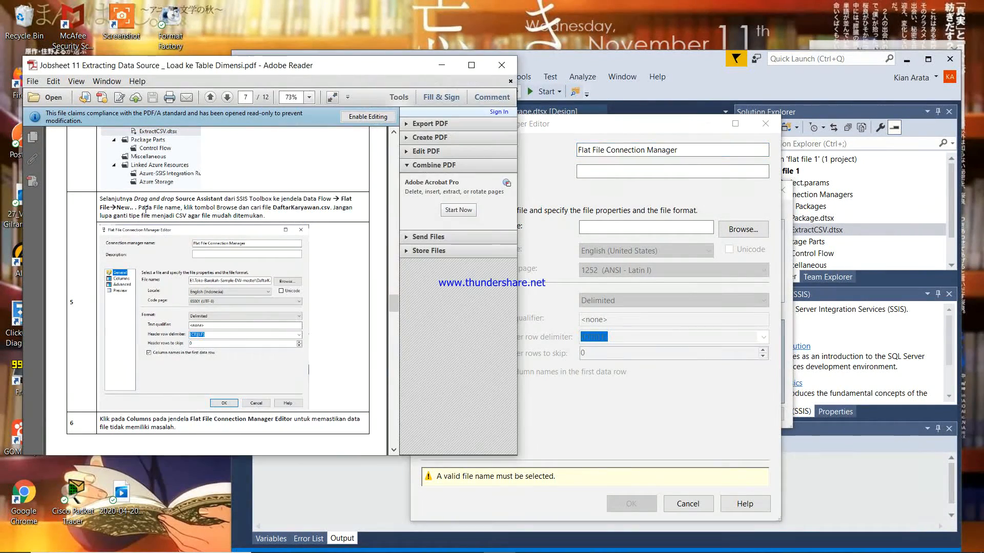
left_click(679, 230)
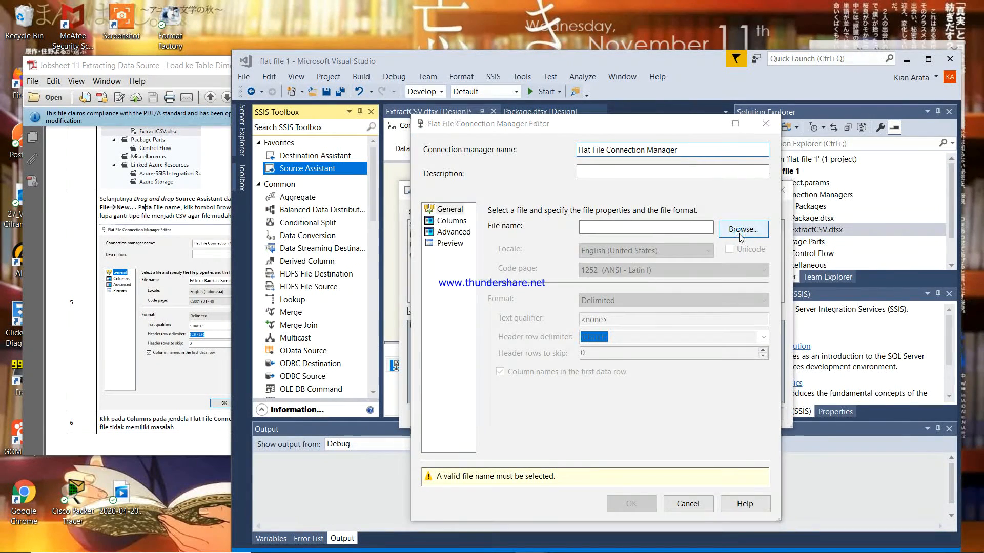
left_click(740, 237)
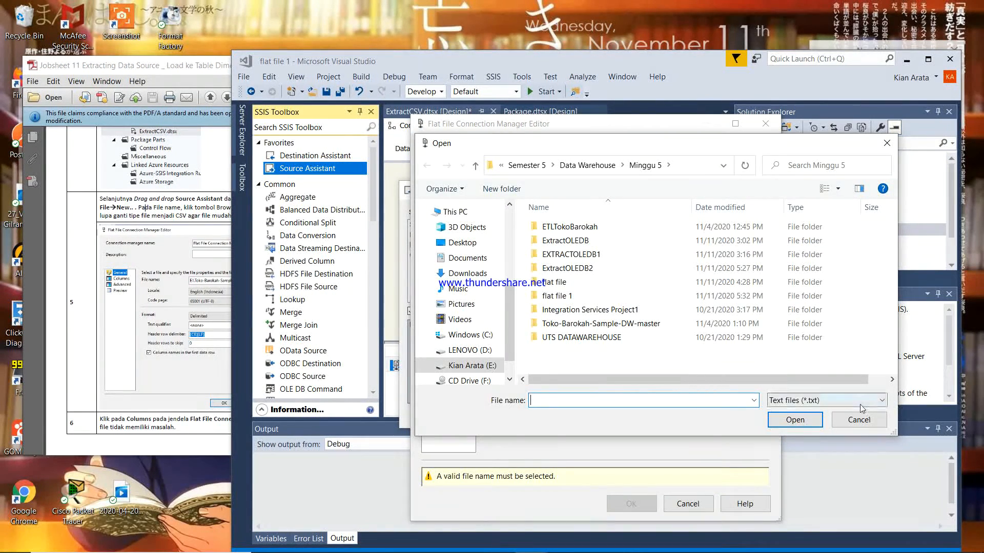
left_click(860, 404)
left_click(815, 425)
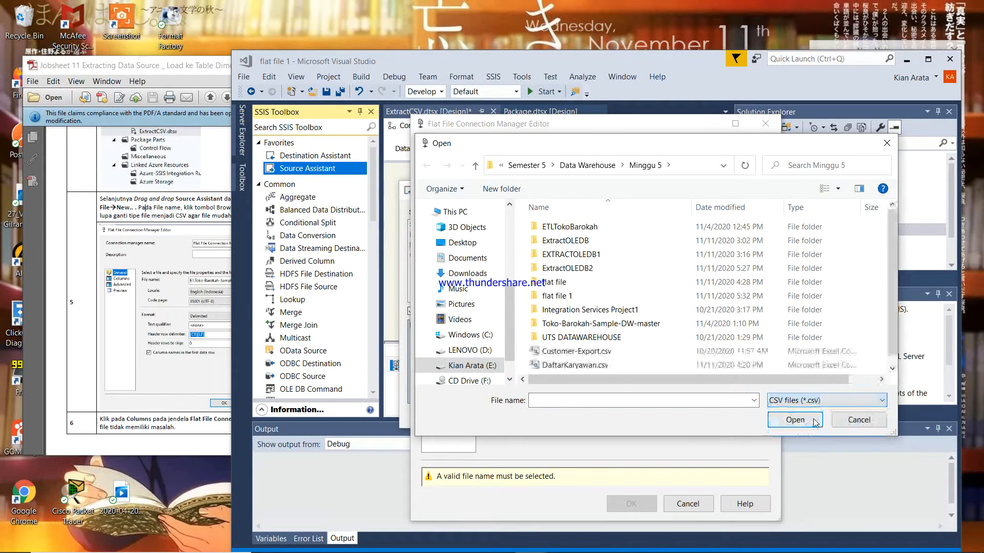
scroll(626, 357, "down", 1)
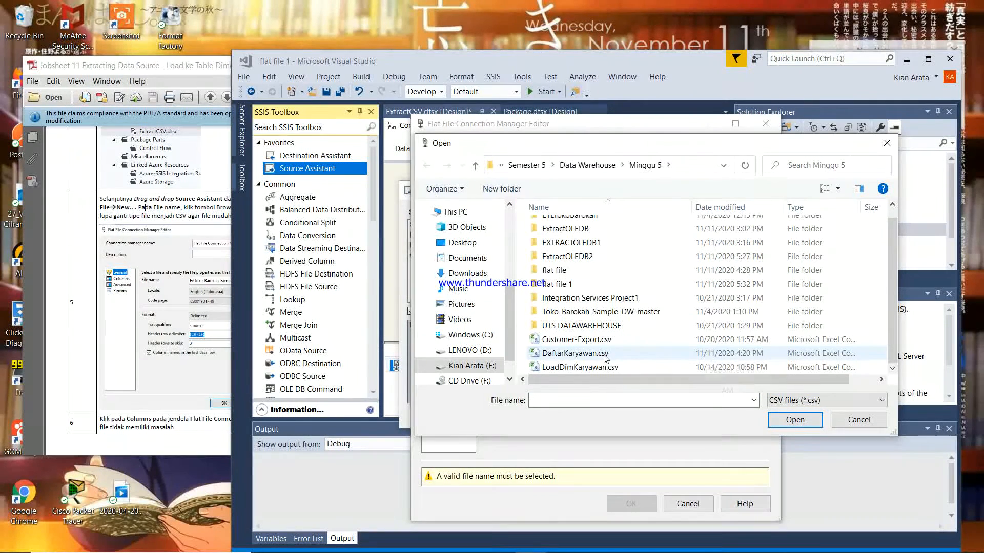
left_click(556, 355)
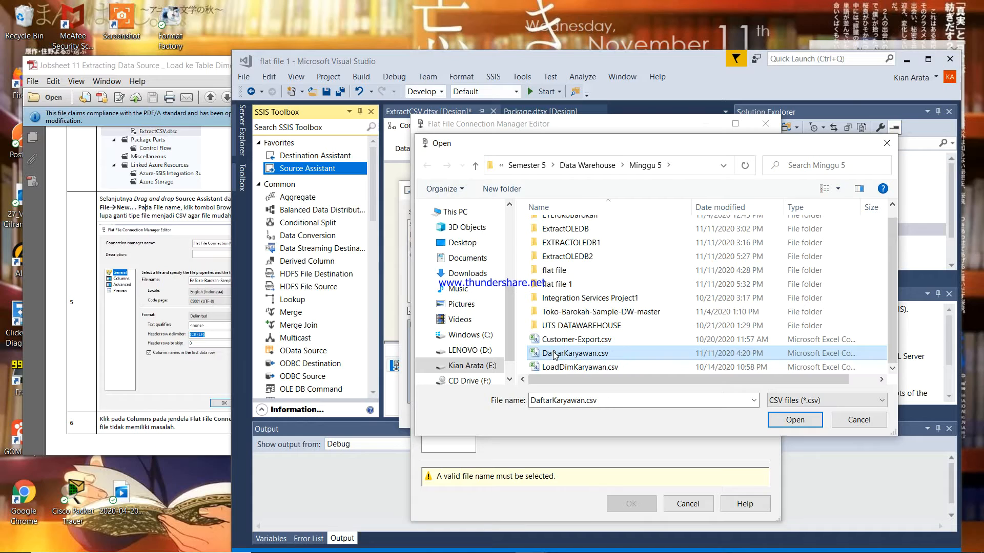
left_click(795, 420)
Step: Compare the flat file connection's general settings and full file path with the jobsheet's step 5 figure in Adobe Reader, and check step 6
left_click(222, 303)
scroll(276, 267, "down", 3)
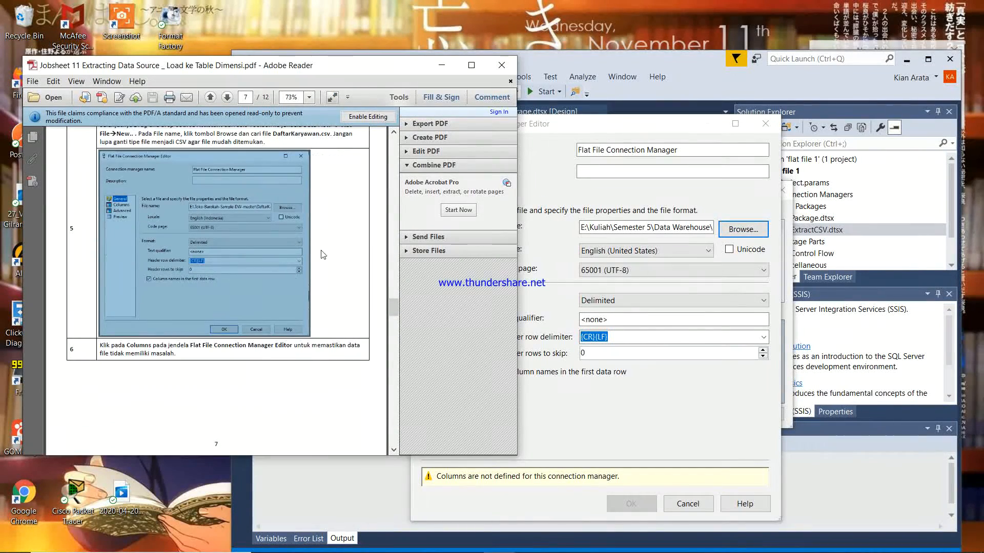
left_click(658, 229)
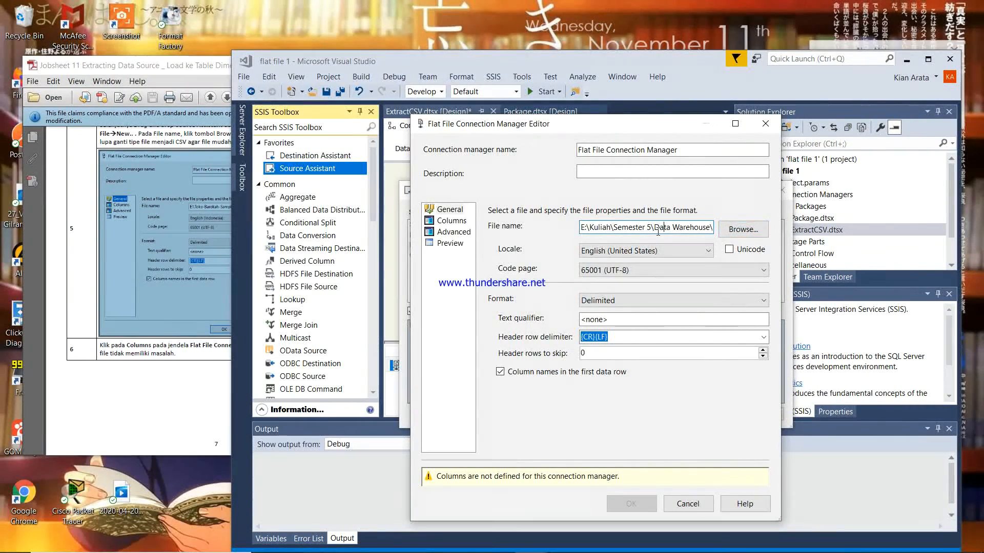
key("Right")
key("Right")
key("Right")
key("Right")
key("Right")
key("Right")
key("Right")
key("Right")
key("Right")
key("Right")
key("Right")
key("Right")
key("Right")
key("Right")
key("Right")
key("Right")
key("Right")
key("Right")
key("Right")
key("Right")
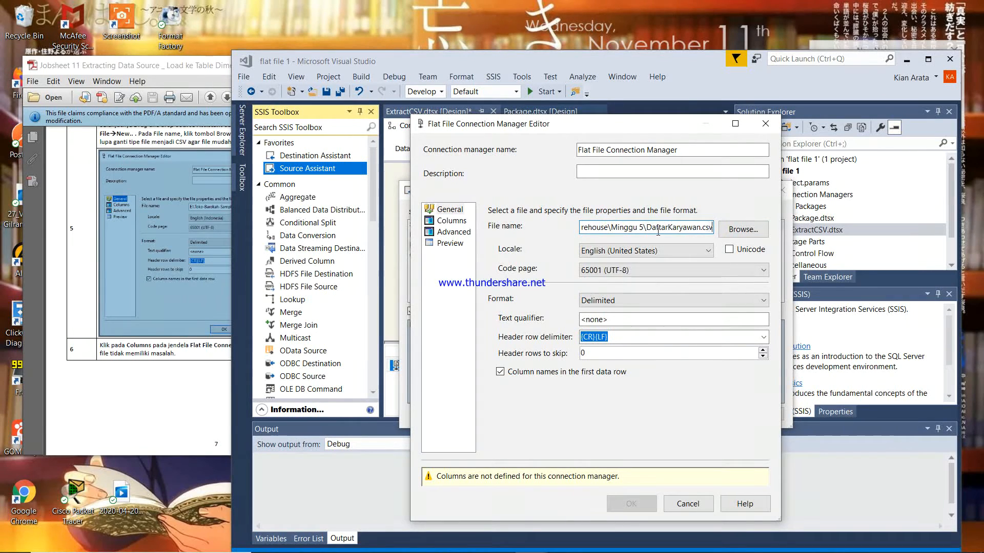
left_click(148, 261)
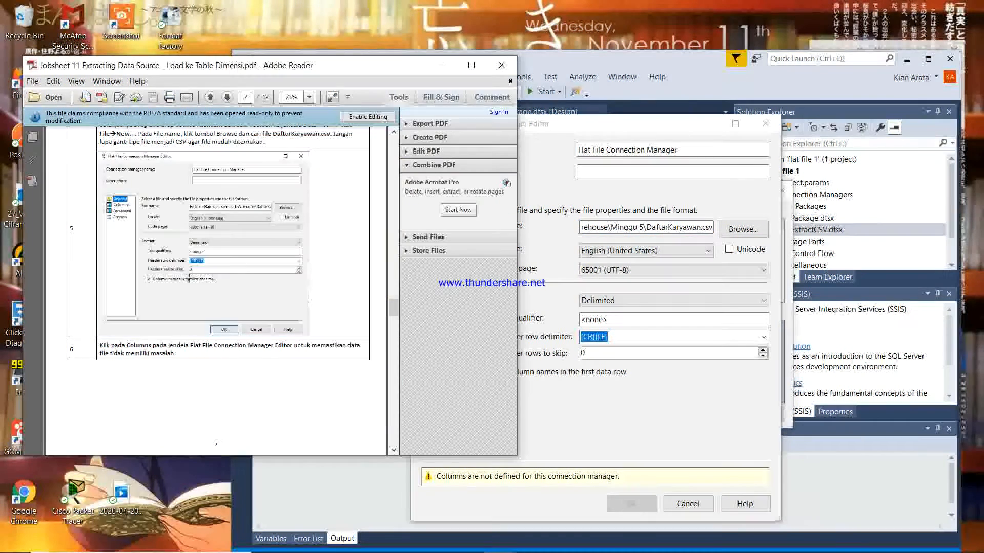
Step: Consult jobsheet step 6 in Adobe Reader and display the flat file connection's columns settings in Visual Studio
scroll(191, 283, "down", 5)
scroll(191, 282, "down", 1)
scroll(191, 283, "down", 2)
scroll(191, 282, "up", 1)
left_click(559, 411)
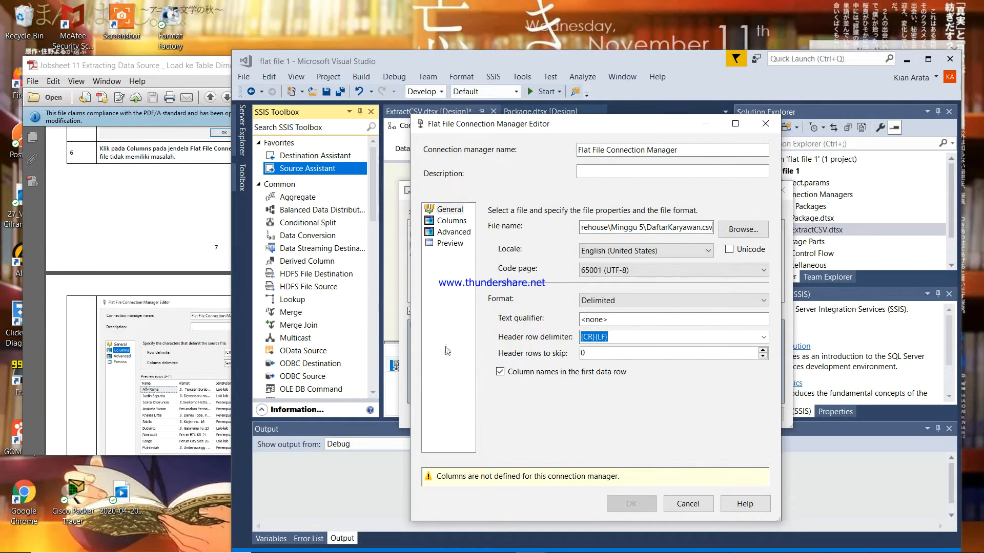
left_click(451, 221)
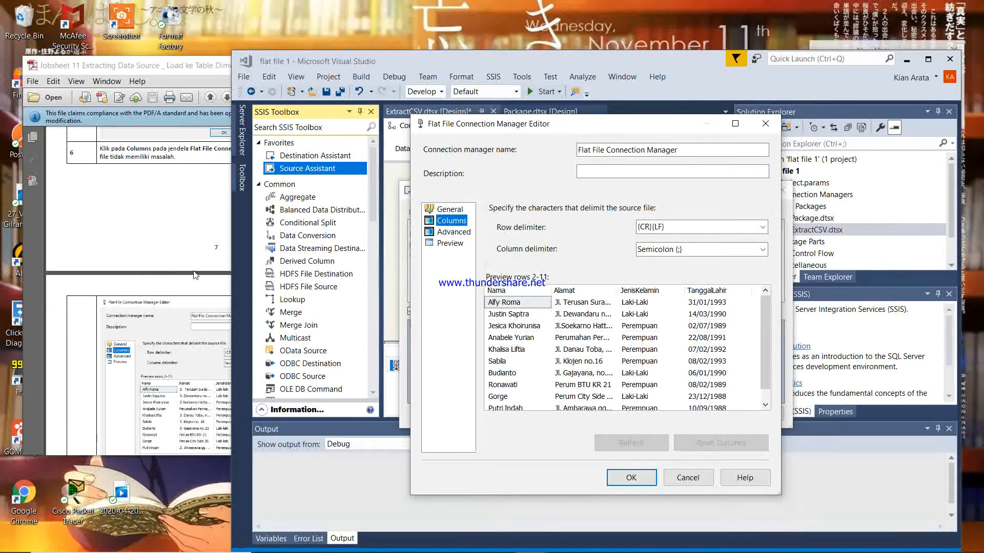
Step: Compare the connection's delimiters and row preview with the step 6 figure in Adobe Reader, and accept the flat file connection in Visual Studio
left_click(125, 282)
scroll(135, 288, "down", 4)
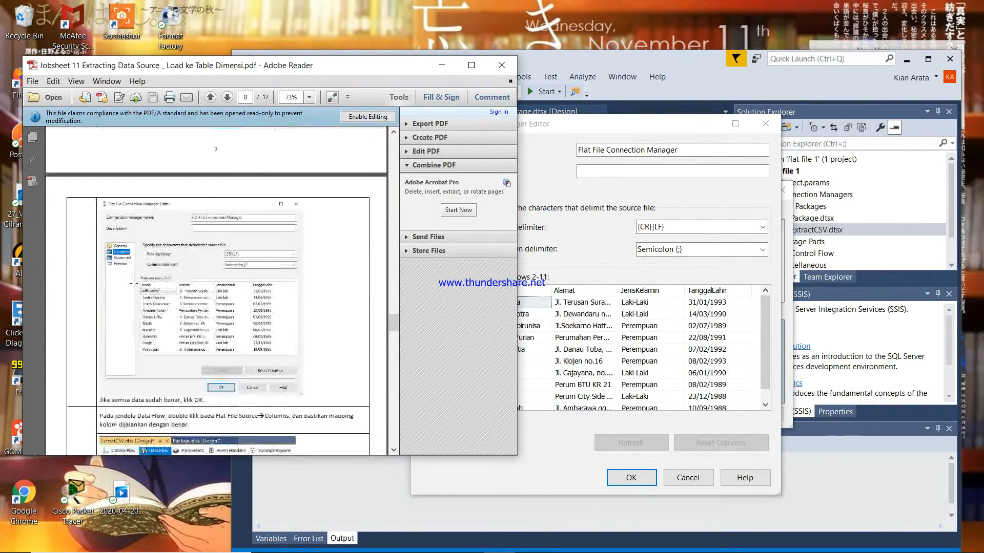
scroll(133, 283, "down", 3)
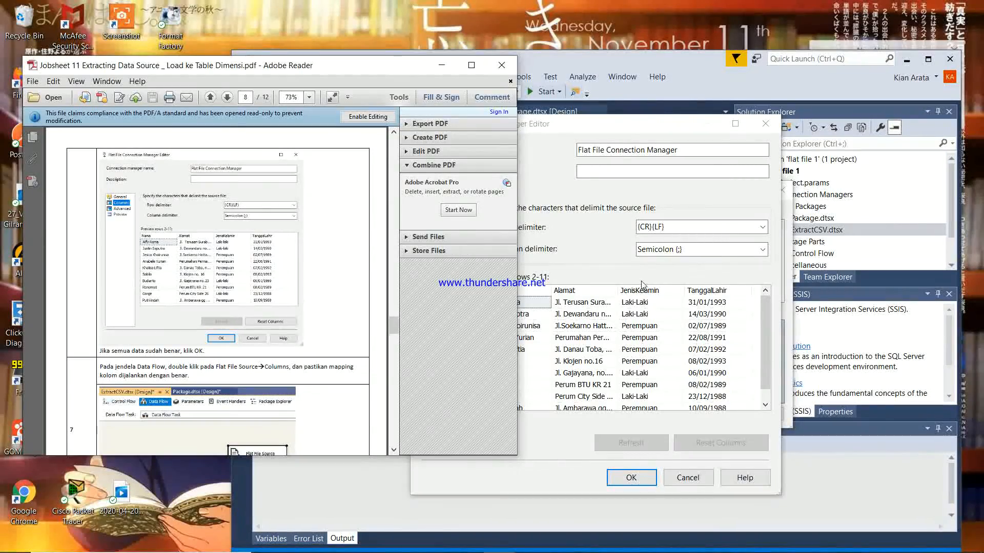
left_click_drag(586, 129, 664, 113)
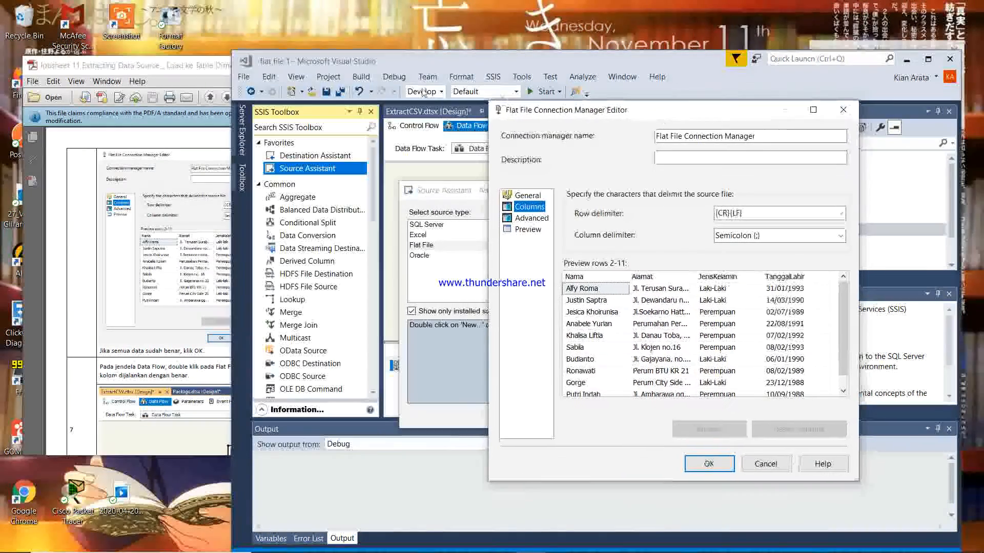
left_click(195, 69)
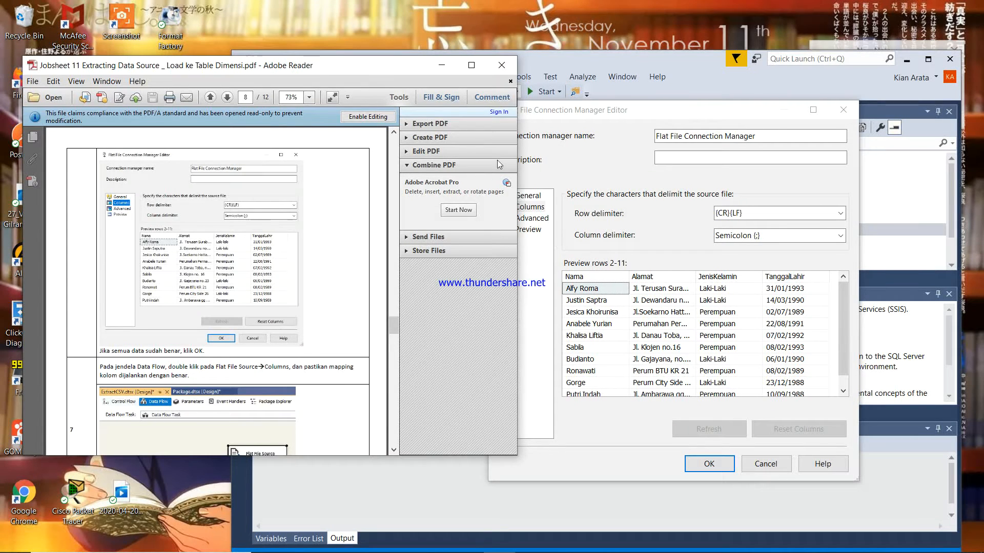
left_click(625, 115)
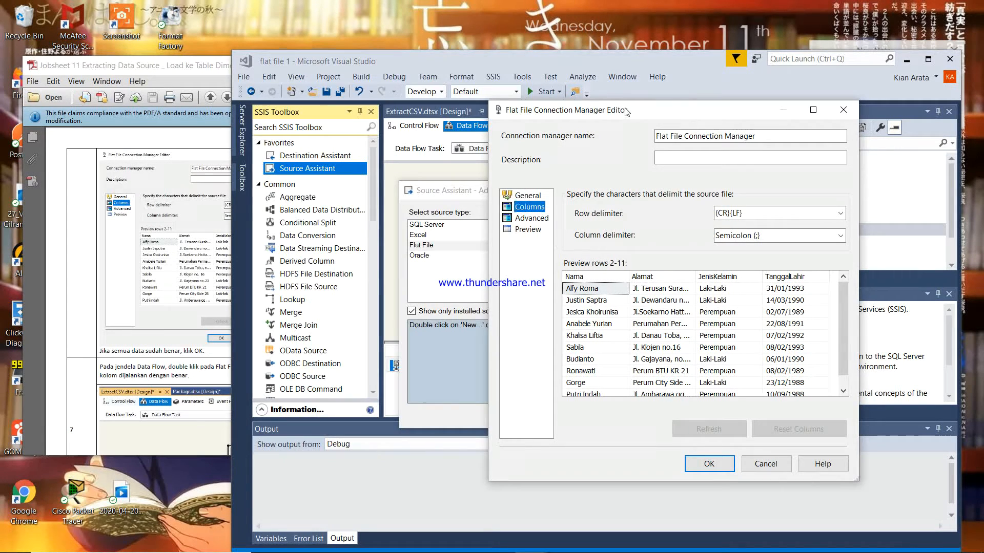
left_click(708, 464)
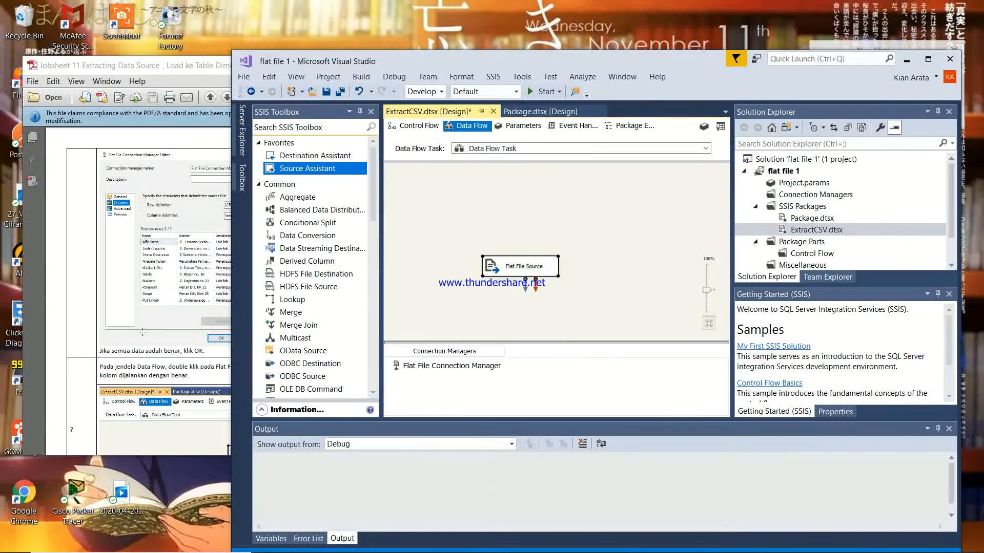
Step: Read jobsheet step 7 in Adobe Reader and open the Flat File Source's editor from the data flow in Visual Studio
left_click(138, 393)
scroll(139, 397, "down", 5)
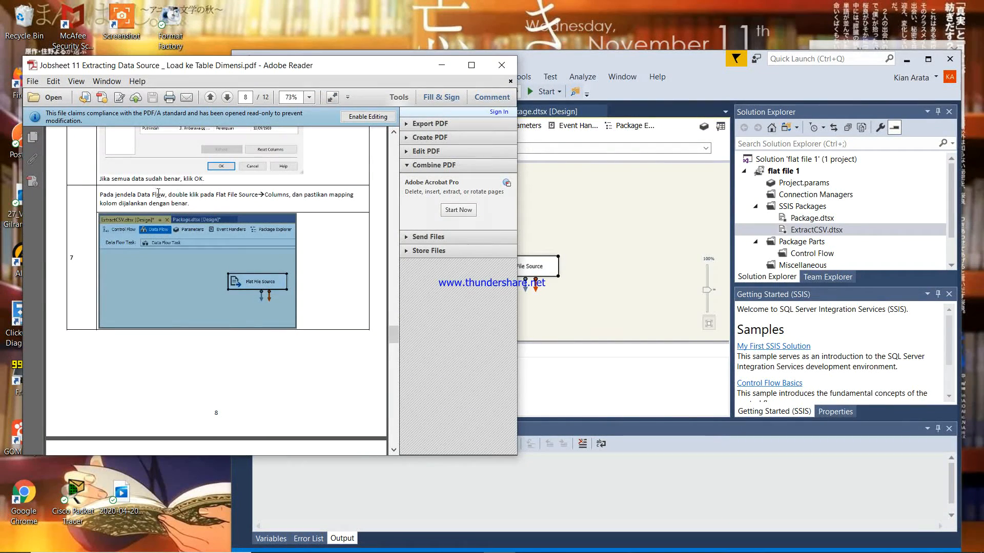
left_click(582, 207)
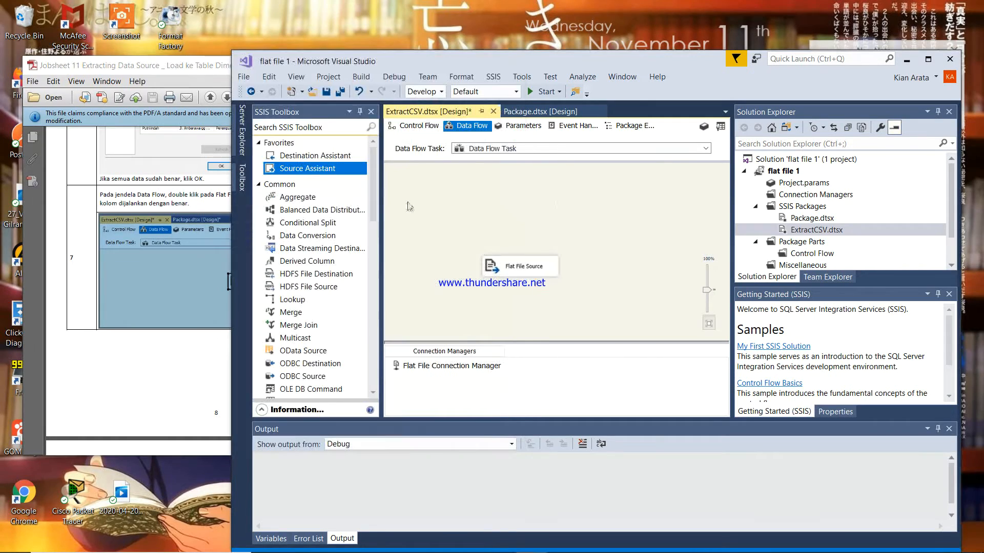
left_click(148, 179)
left_click(553, 204)
left_click(518, 266)
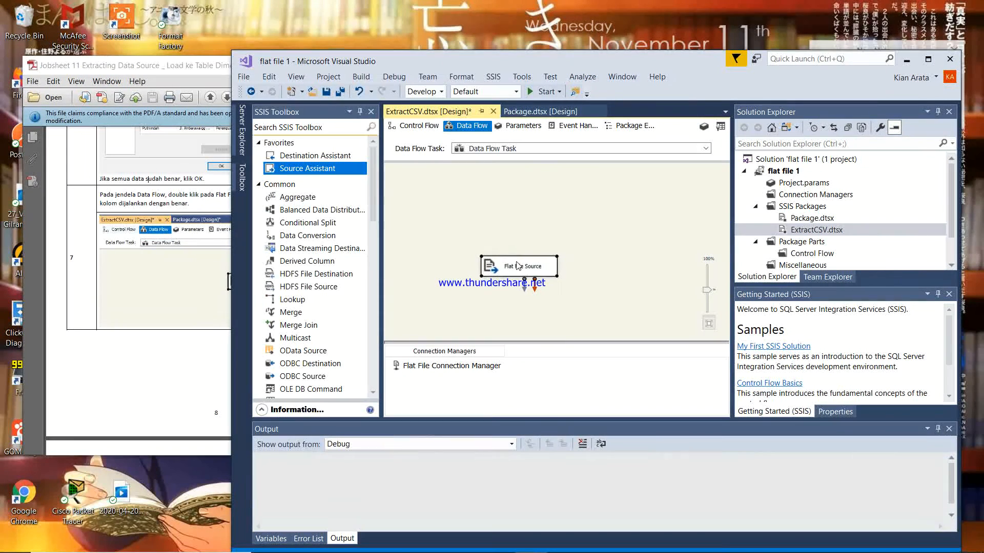
double_click(525, 274)
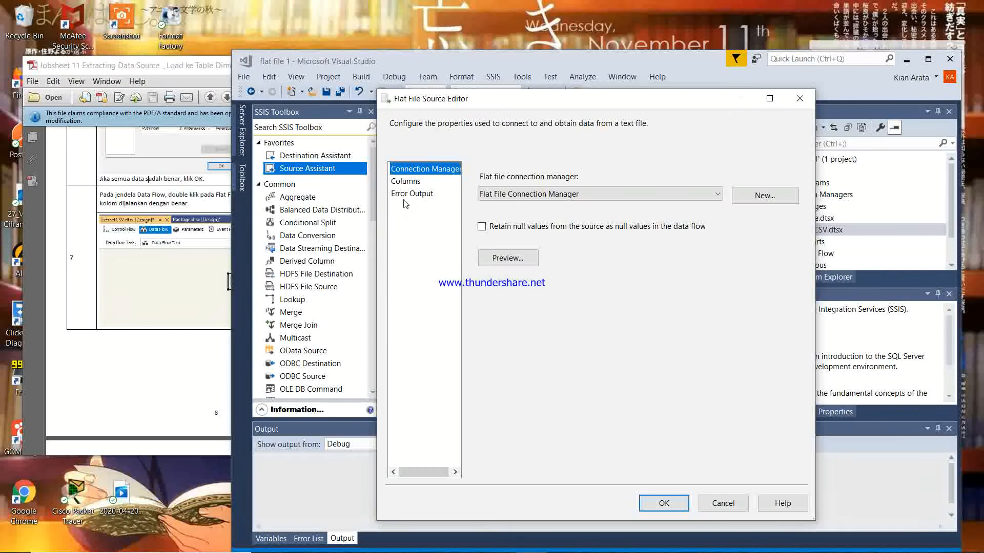
Step: Look up the column mapping figure in the Adobe Reader jobsheet and display the Flat File Source's column mapping in Visual Studio
left_click(229, 281)
scroll(132, 222, "down", 4)
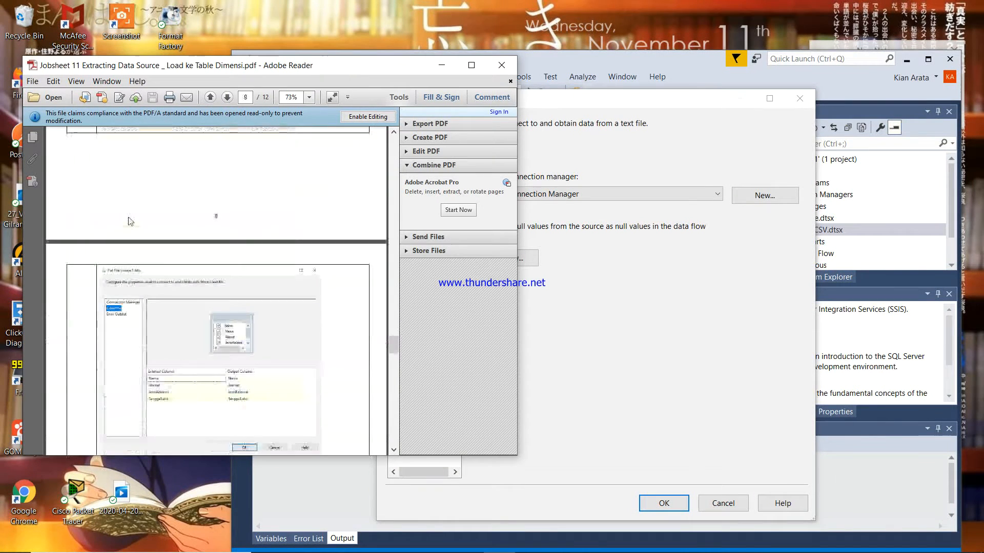
left_click(663, 333)
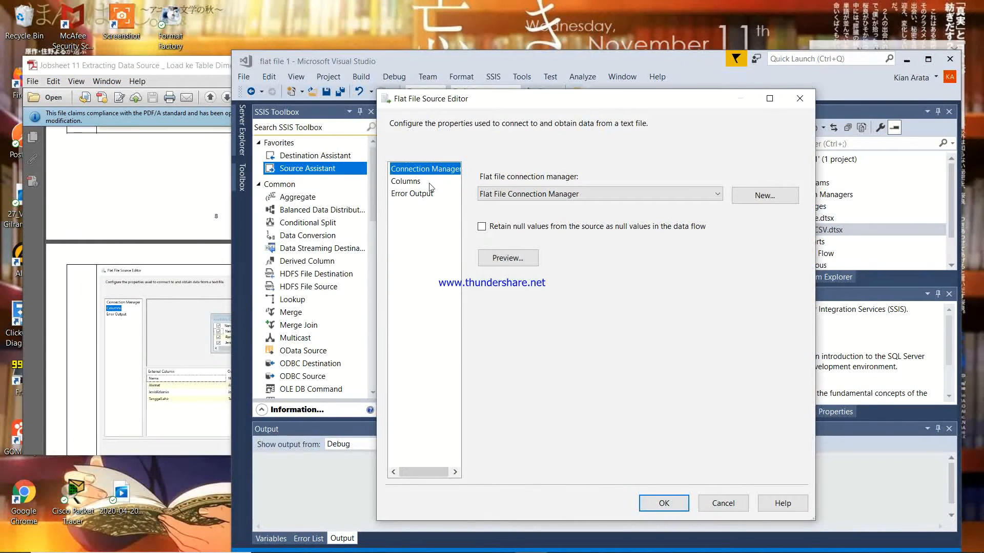
left_click(406, 181)
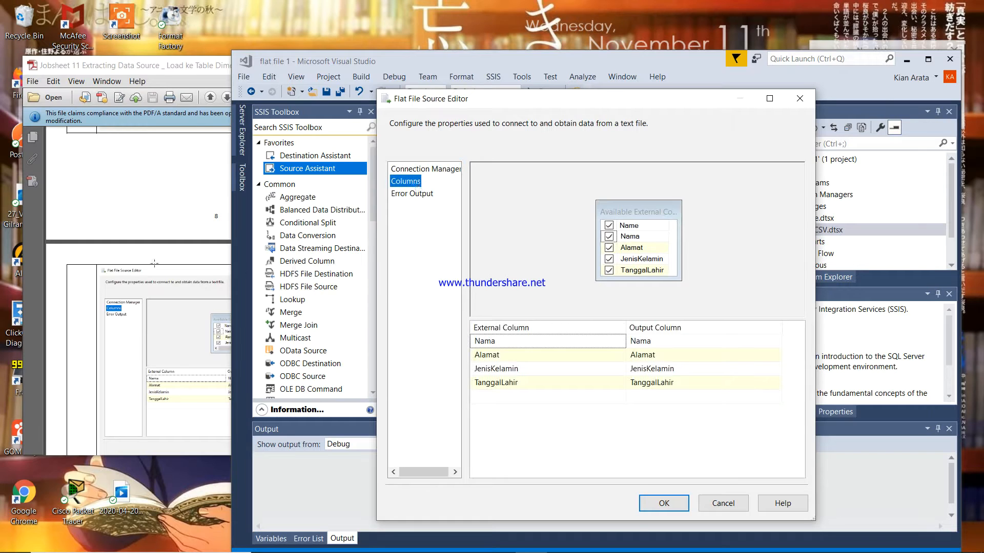
Step: Compare the Flat File Source's external and output columns with the jobsheet's step 7 figure in Adobe Reader
left_click(192, 172)
scroll(193, 192, "down", 5)
scroll(191, 192, "up", 2)
scroll(191, 192, "up", 5)
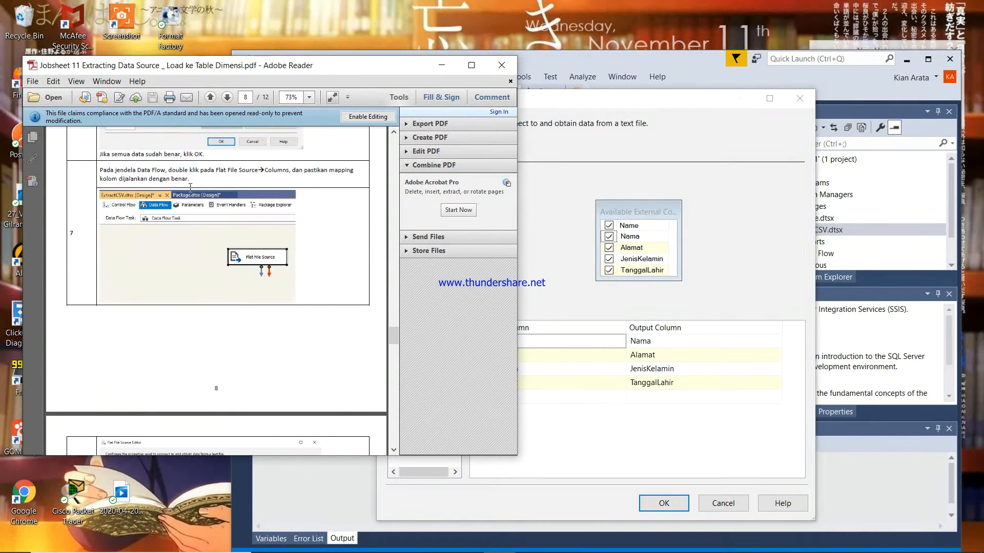
scroll(191, 190, "down", 3)
left_click(559, 212)
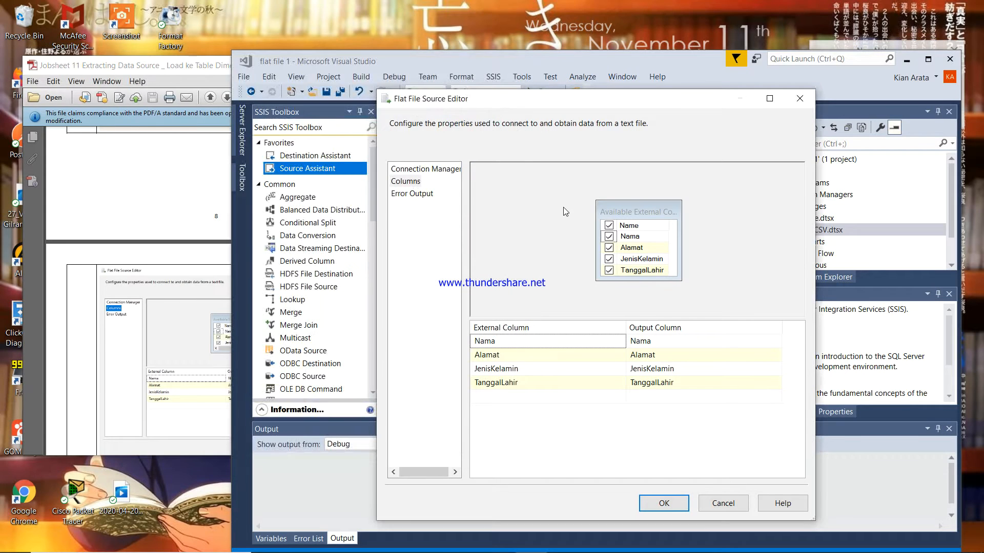
left_click(155, 208)
scroll(328, 241, "down", 4)
left_click(551, 227)
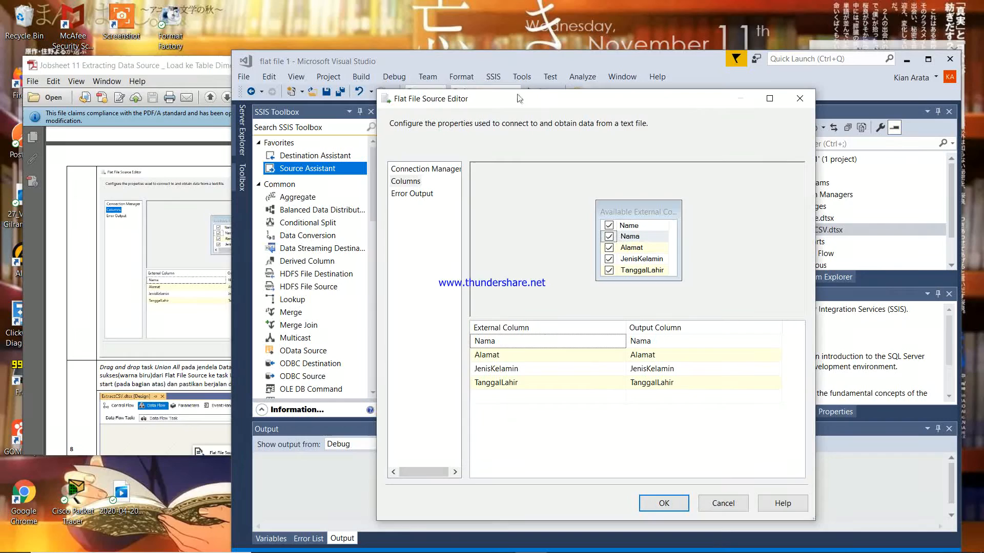
left_click(146, 183)
left_click(278, 164)
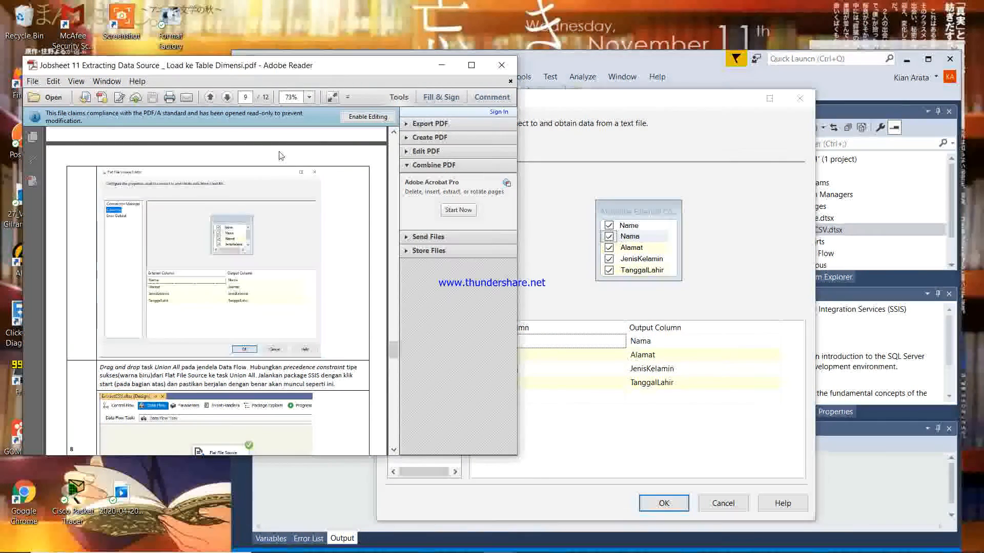
left_click(605, 138)
Step: Reposition the Adobe Reader window, check jobsheet step 8, and accept the Flat File Source's column mapping in Visual Studio
left_click_drag(205, 70, 151, 51)
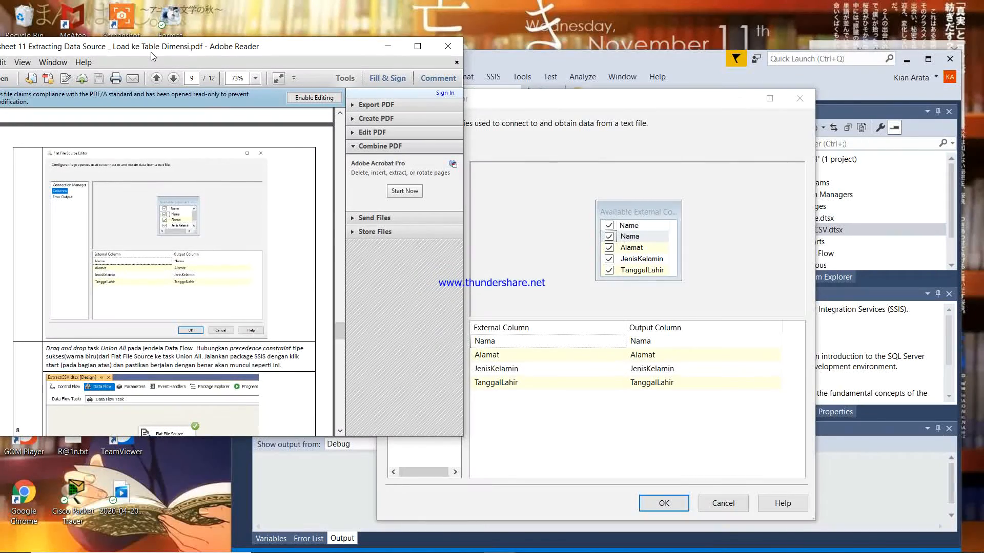
left_click_drag(151, 51, 223, 52)
scroll(389, 372, "down", 5)
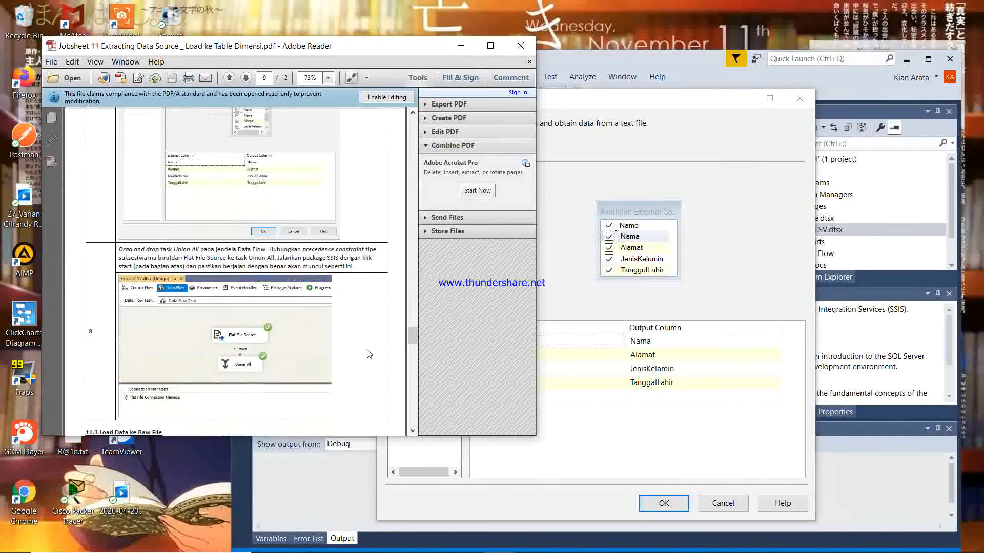
left_click(653, 503)
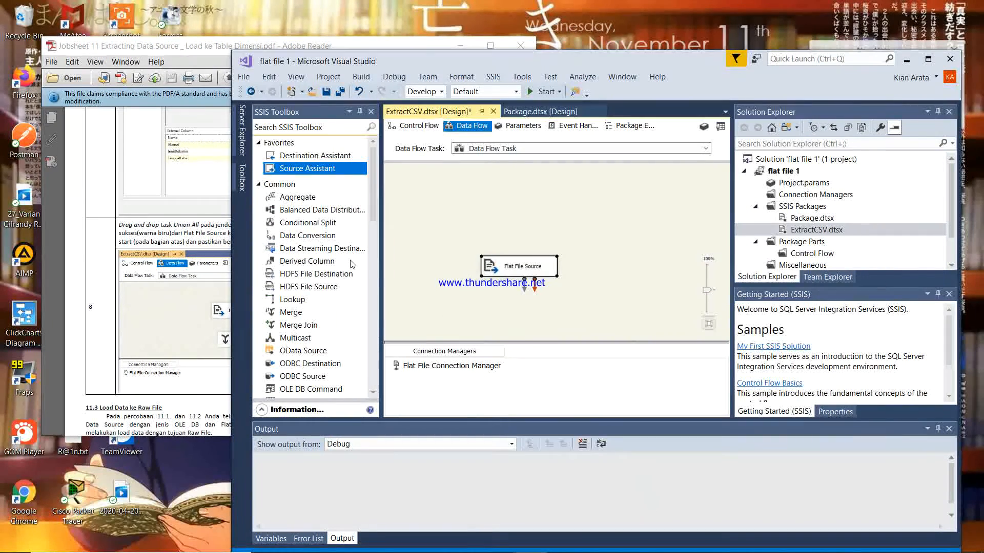
Step: Add a Union All below the Flat File Source in the Visual Studio data flow and connect the source's blue output to it
left_click(225, 235)
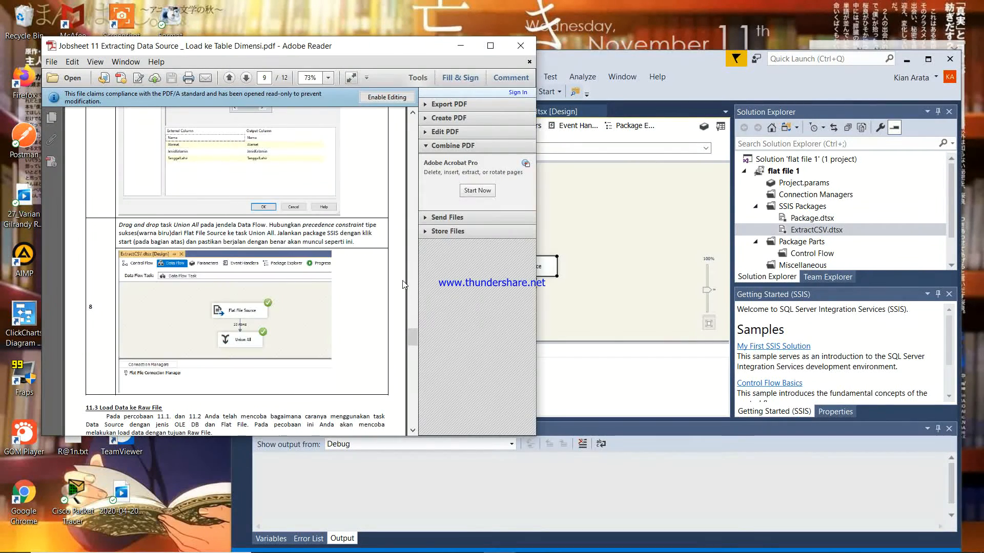
left_click(538, 305)
scroll(294, 189, "down", 8)
scroll(295, 189, "down", 2)
scroll(309, 318, "up", 10)
scroll(311, 319, "down", 2)
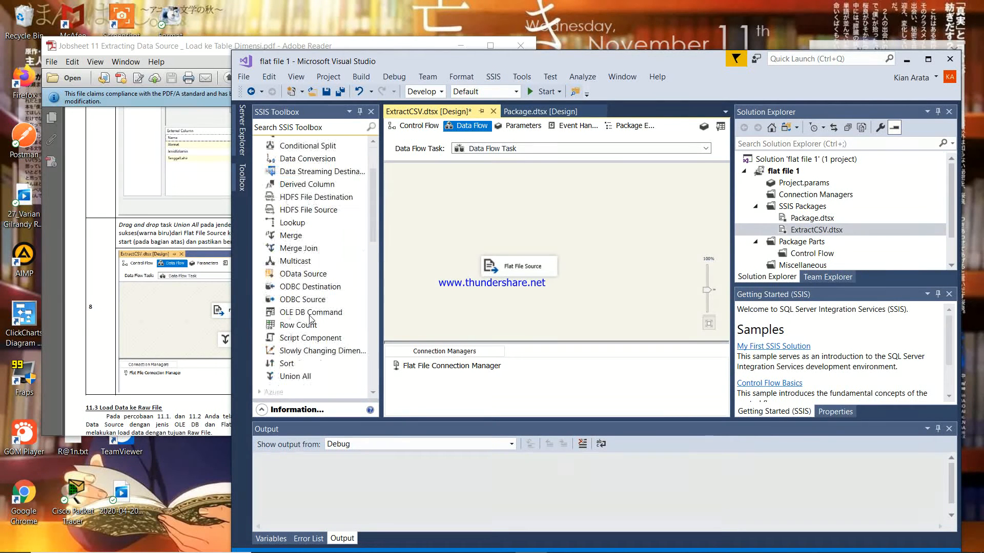
left_click_drag(294, 380, 537, 334)
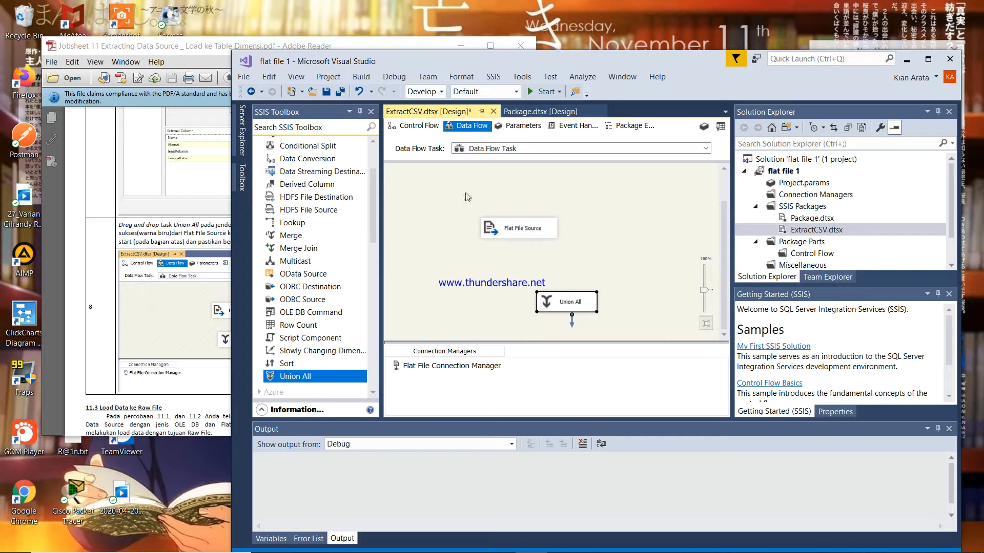
left_click(487, 231)
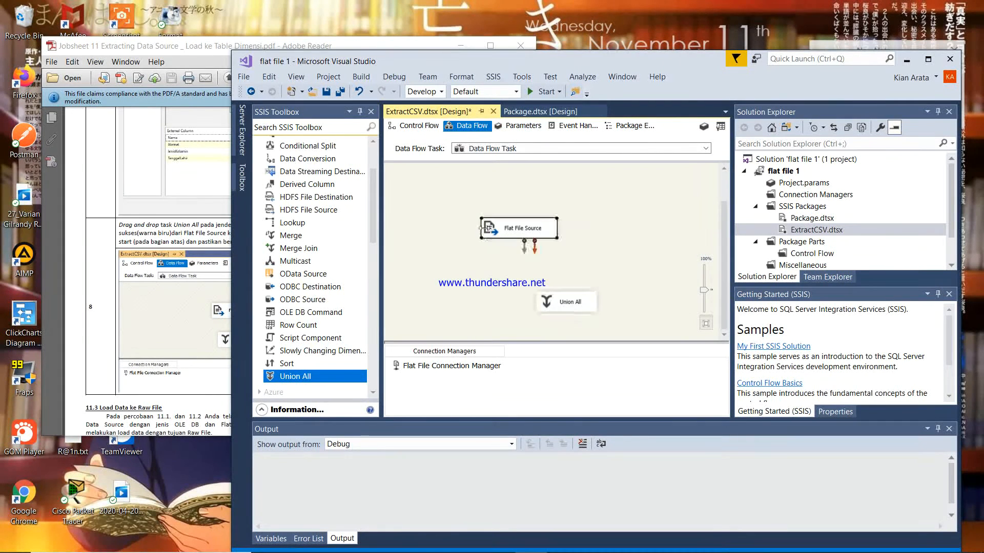
left_click_drag(526, 255, 530, 302)
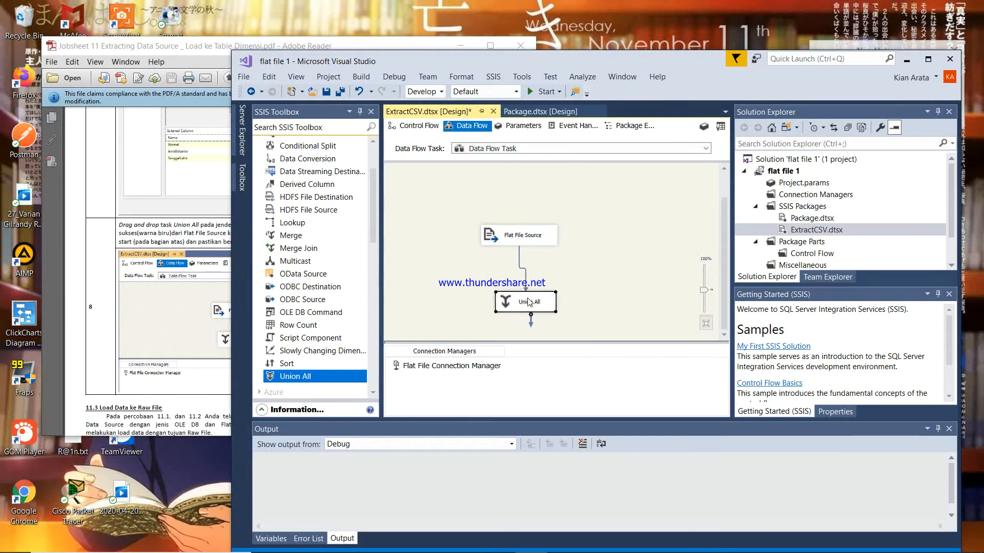
Step: Check the expected step 8 result in Adobe Reader and run the ExtractCSV package in Visual Studio
left_click(178, 284)
scroll(179, 283, "down", 5)
scroll(179, 283, "up", 3)
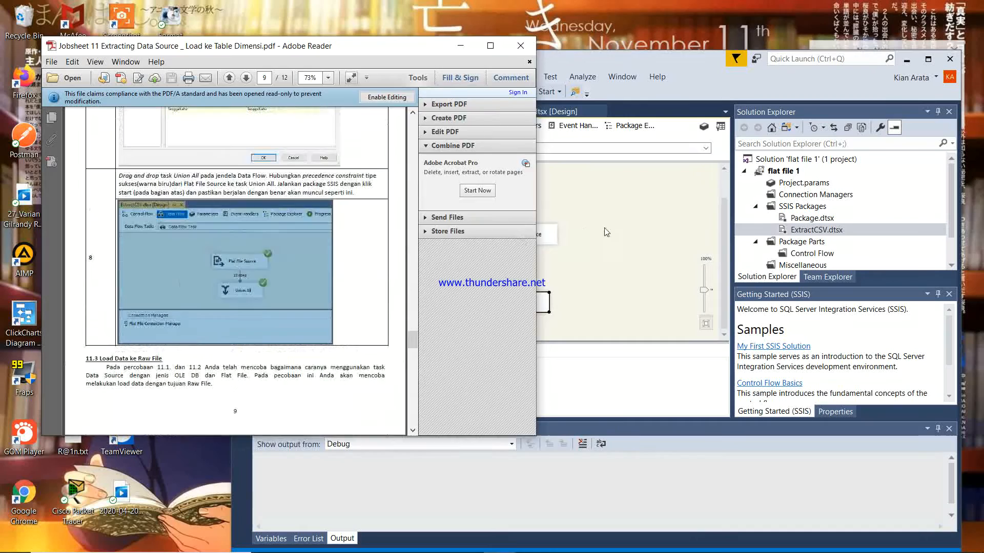
left_click(590, 232)
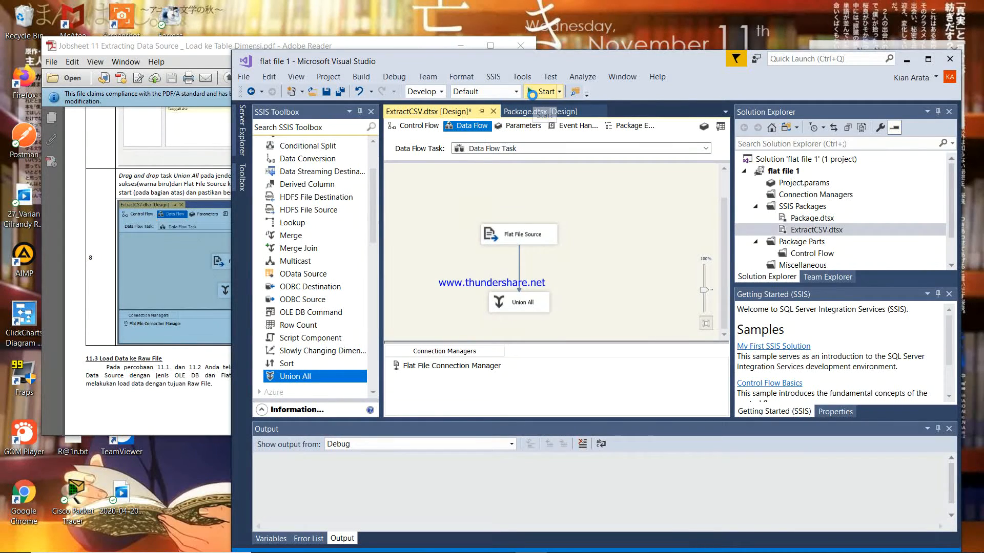
left_click(532, 93)
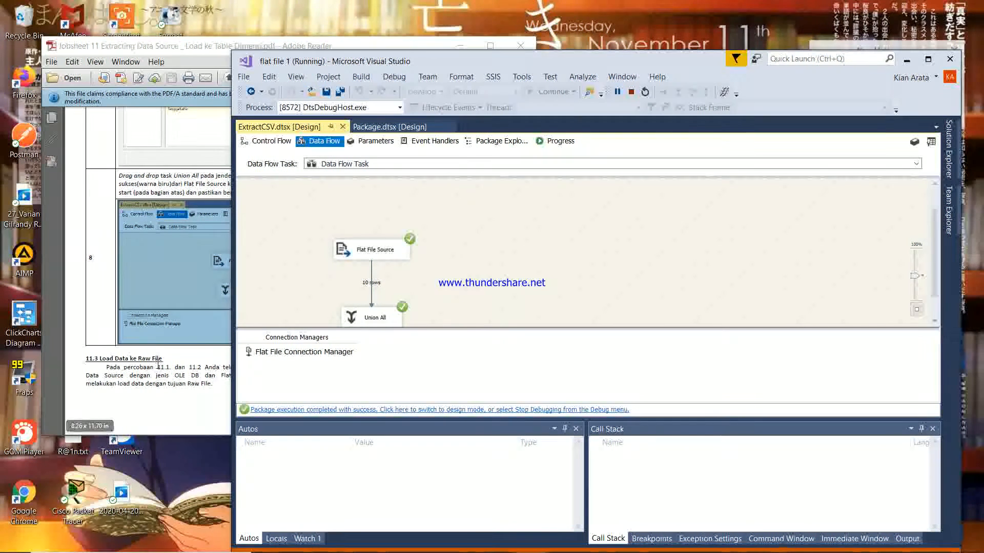
Step: Read jobsheet section 11.3, step 1 in Adobe Reader and stop the package's debugging run in Visual Studio
left_click(178, 357)
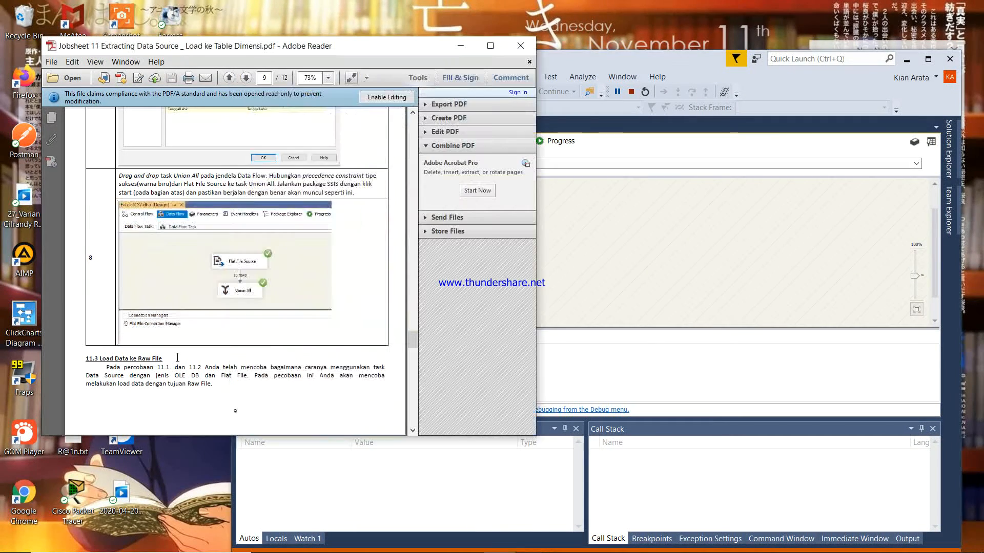
scroll(177, 359, "down", 4)
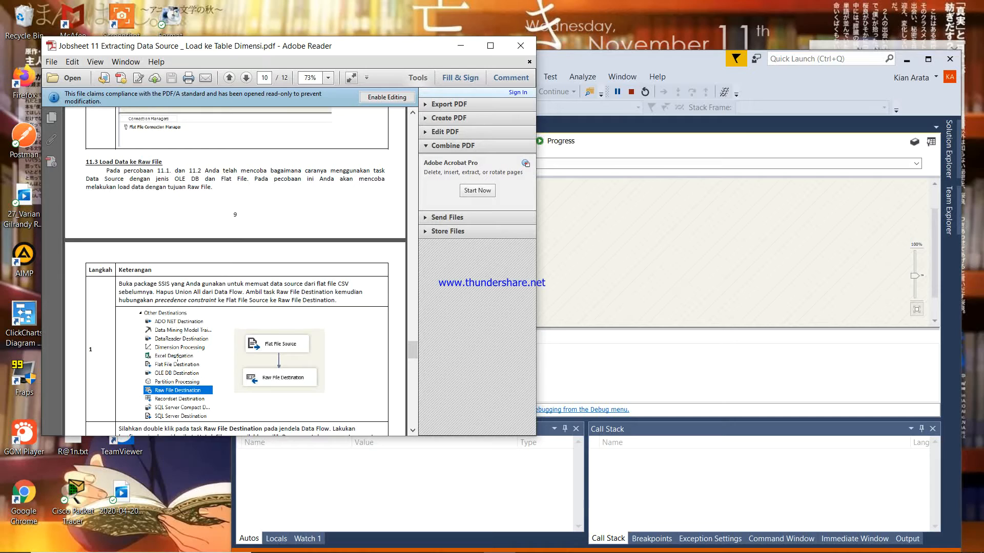
left_click(709, 280)
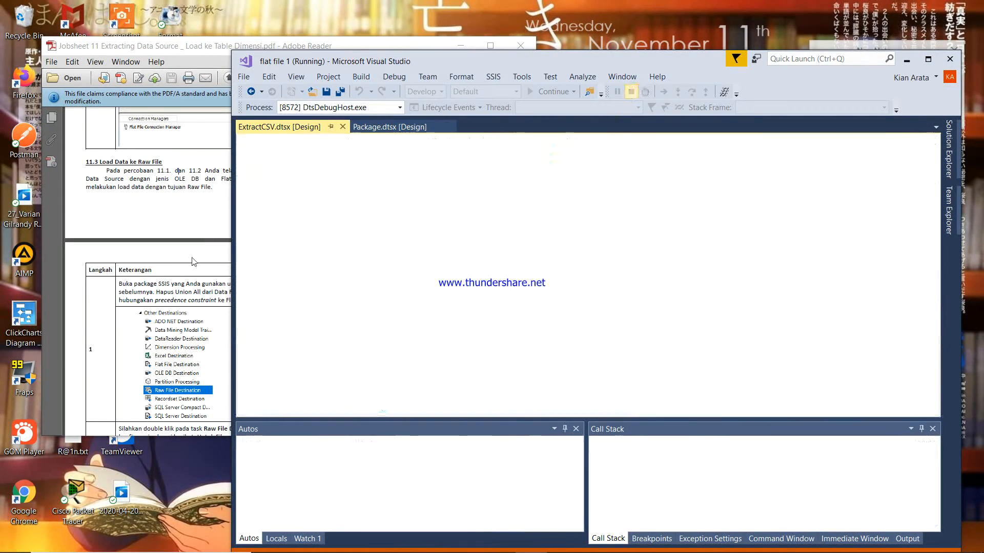
left_click(192, 261)
scroll(185, 264, "down", 2)
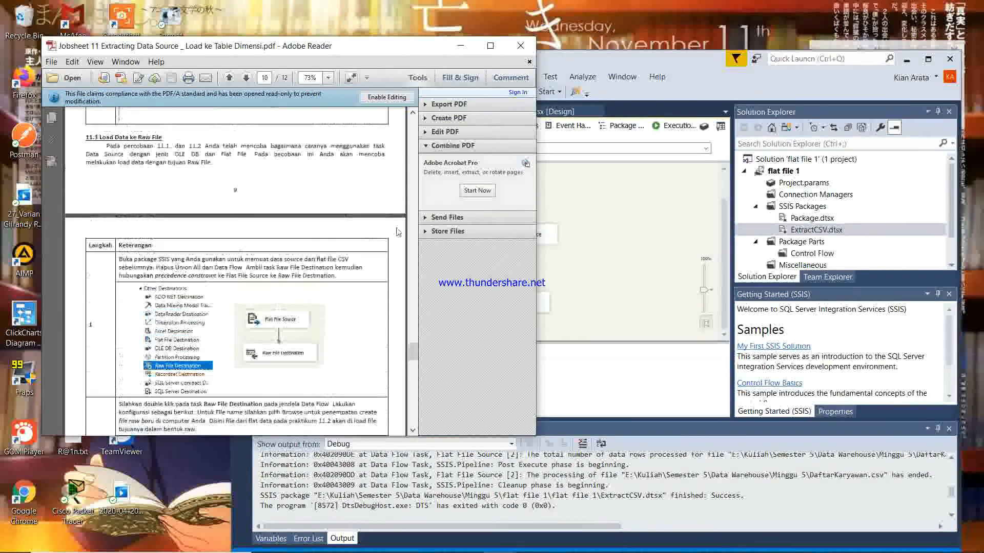
Step: Switch to Visual Studio and delete the Union All component from the ExtractCSV data flow
left_click(581, 243)
left_click(515, 305)
right_click(515, 305)
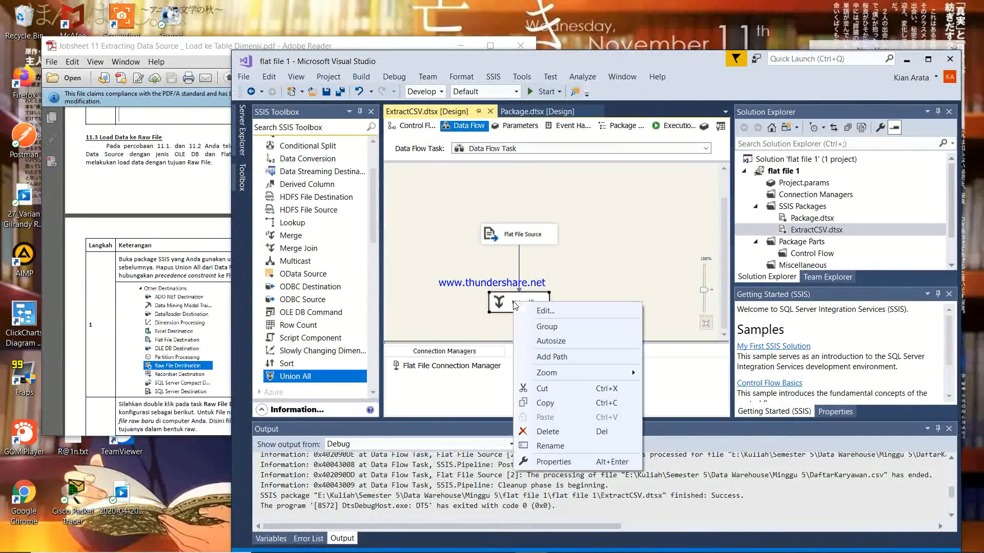
left_click(564, 430)
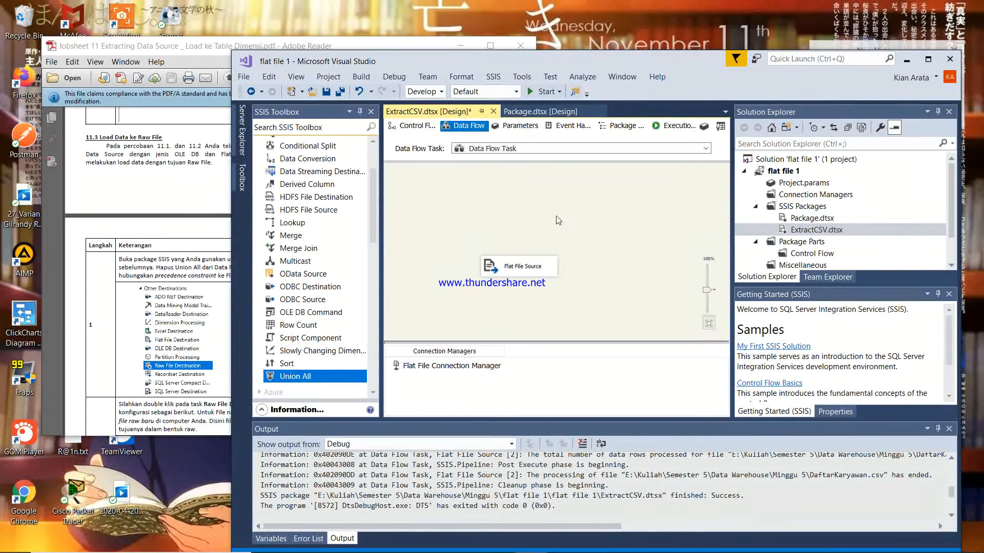
Step: Check jobsheet step 1 in Adobe Reader and add a Raw File Destination below the Flat File Source in Visual Studio
left_click(152, 198)
scroll(152, 195, "down", 2)
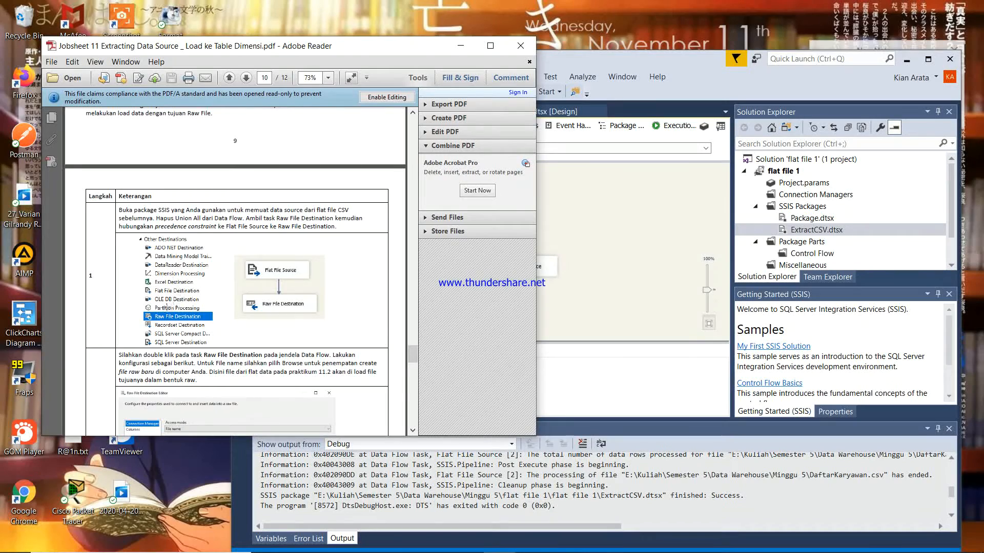
scroll(175, 285, "up", 2)
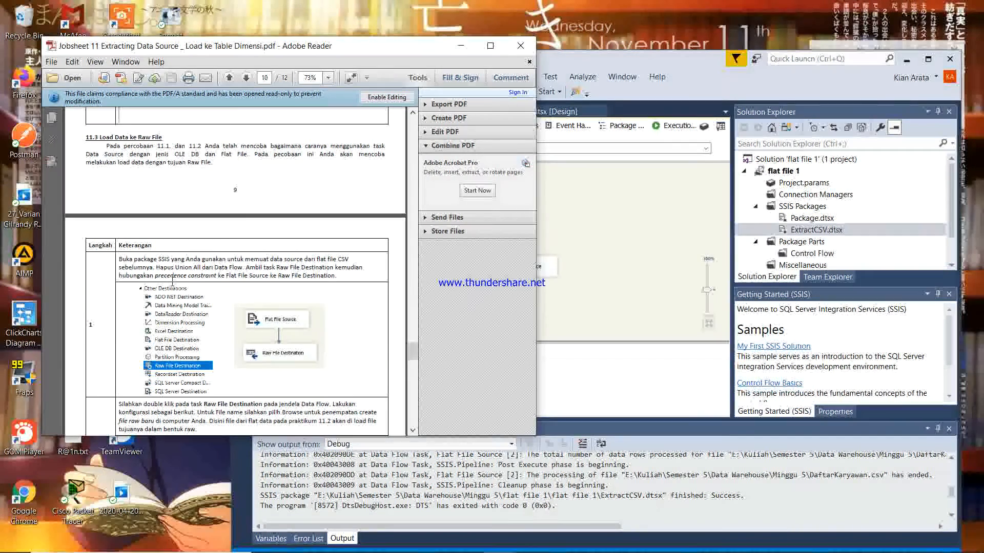
scroll(207, 293, "down", 1)
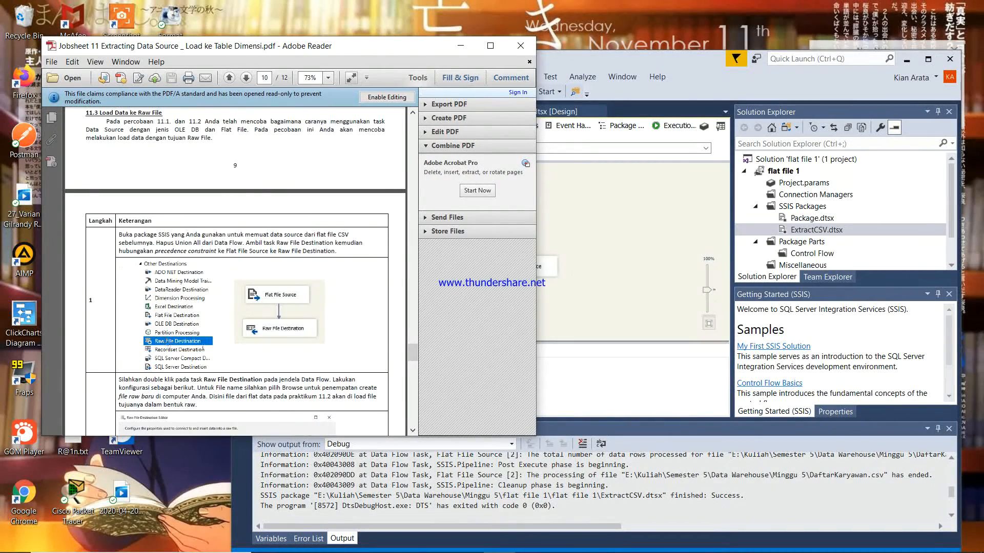
left_click(582, 200)
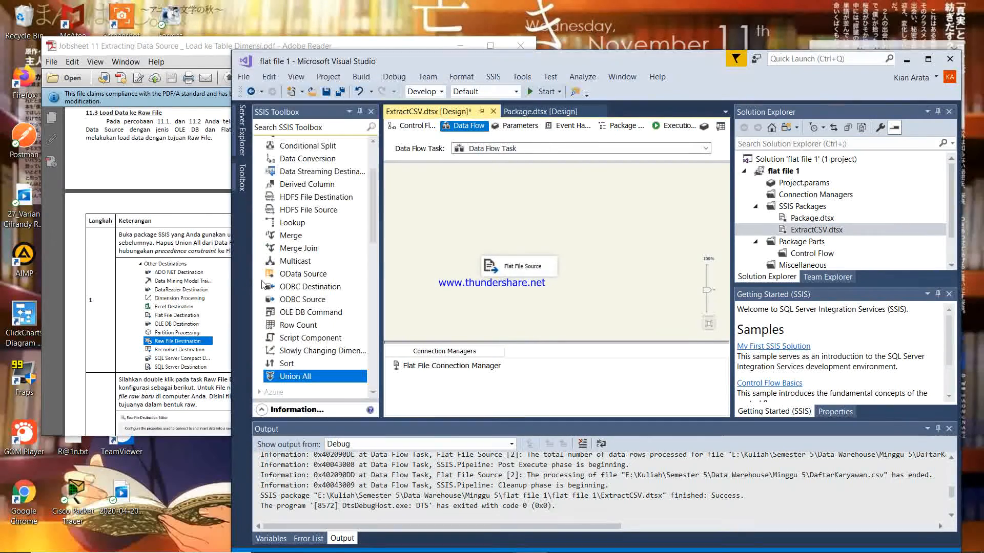
scroll(266, 285, "down", 5)
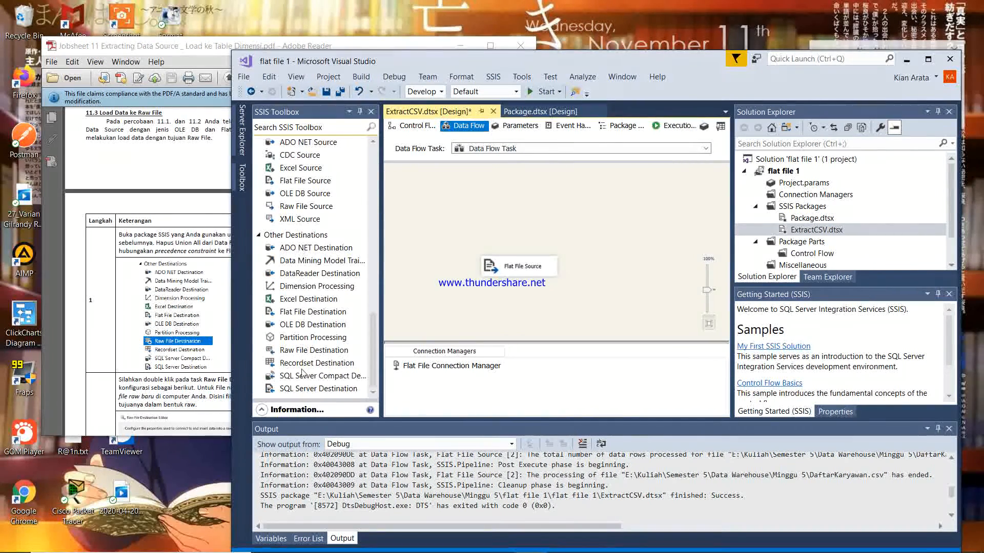
left_click_drag(302, 354, 516, 321)
Step: Check the jobsheet's flow example in Adobe Reader and connect the Flat File Source's output to the Raw File Destination in Visual Studio
left_click(143, 274)
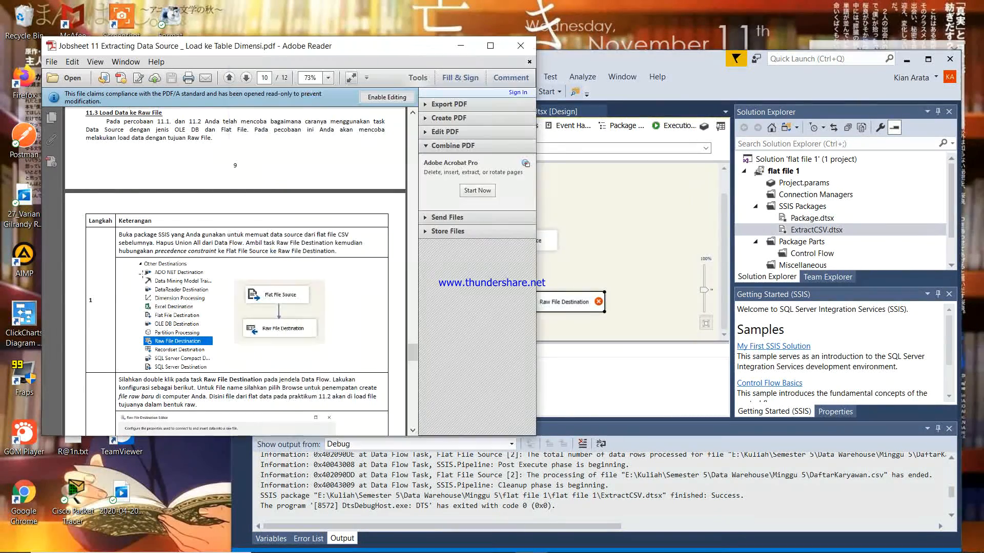
scroll(164, 228, "down", 2)
left_click(660, 300)
left_click(541, 242)
left_click_drag(524, 260, 542, 307)
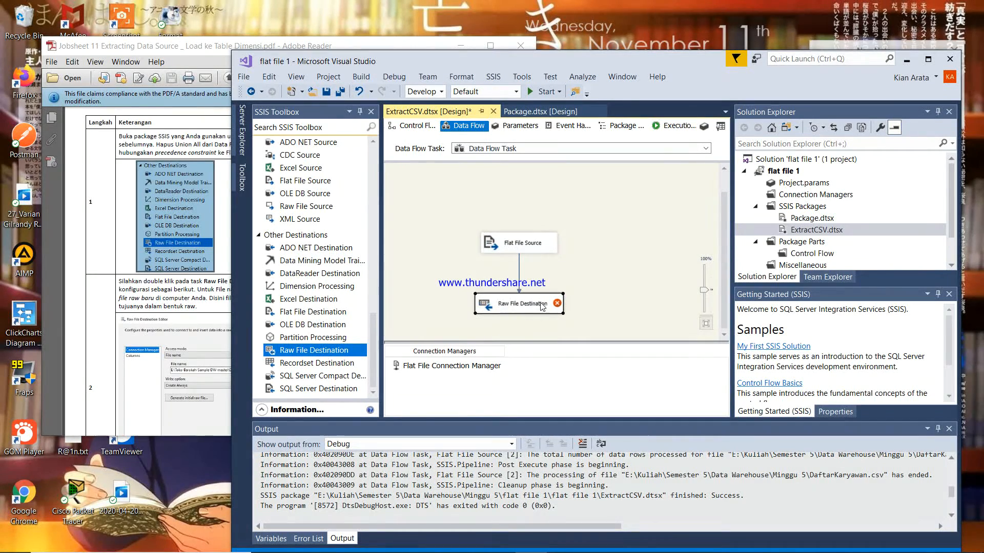
Step: Read jobsheet step 2 in Adobe Reader and open the Raw File Destination's editor in Visual Studio
left_click(176, 269)
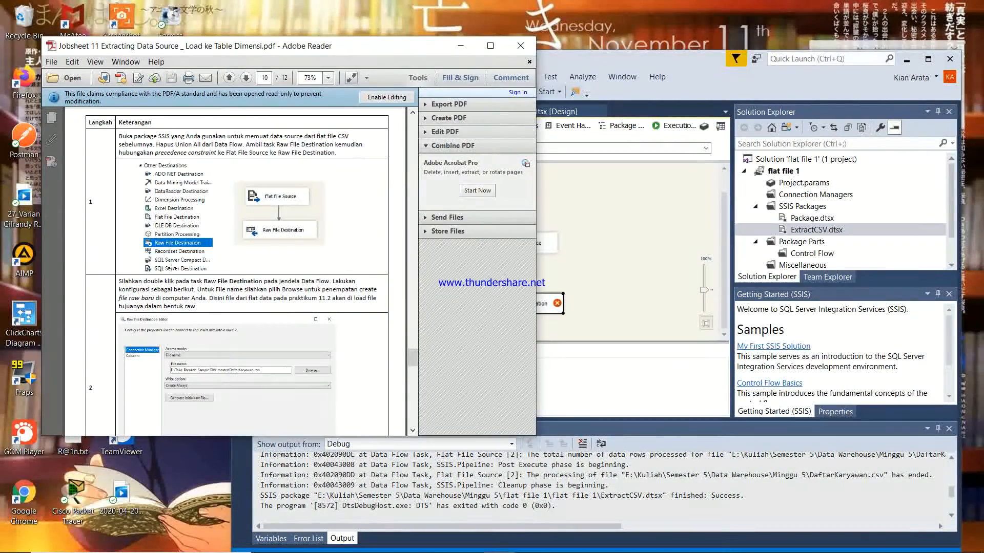
scroll(172, 267, "down", 5)
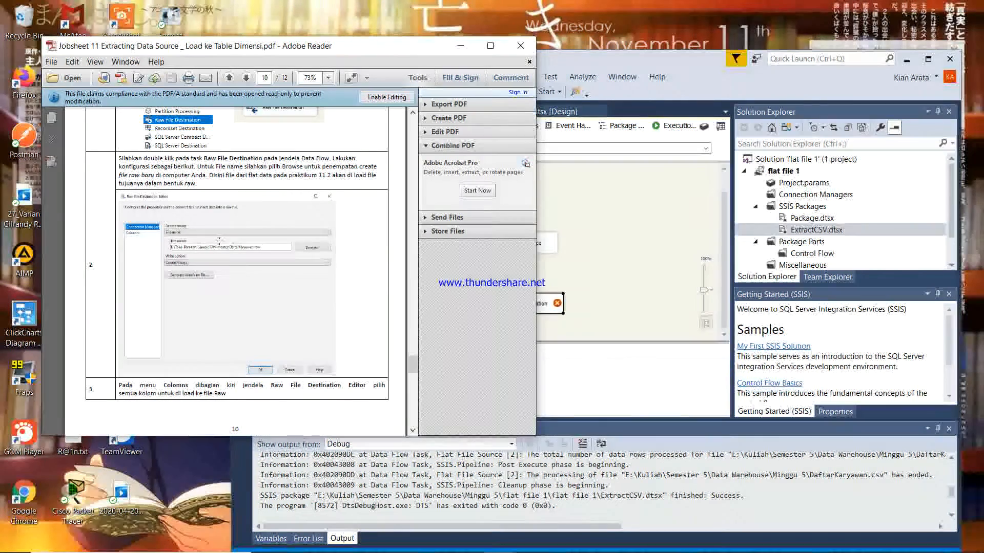
scroll(220, 240, "up", 2)
left_click(567, 270)
left_click(194, 254)
left_click(588, 291)
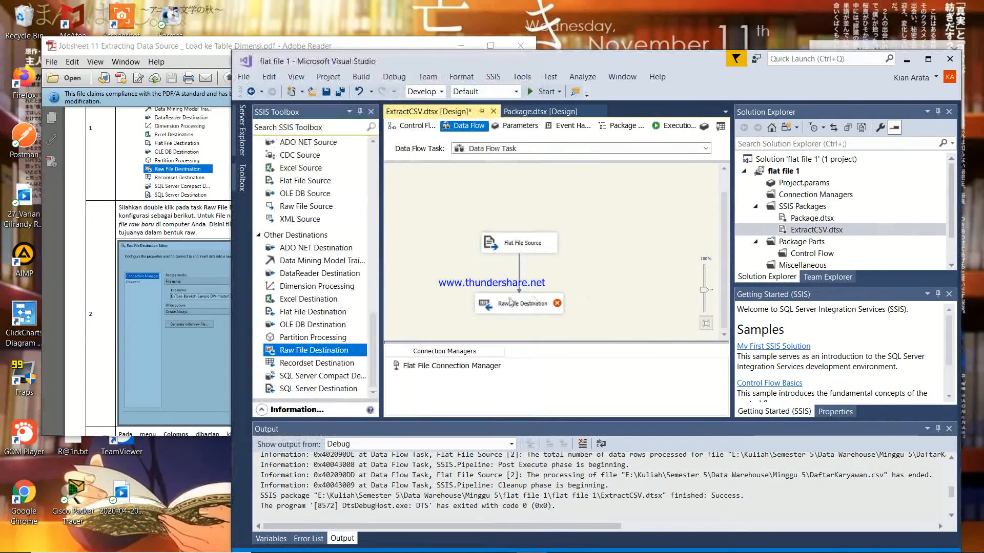
double_click(510, 302)
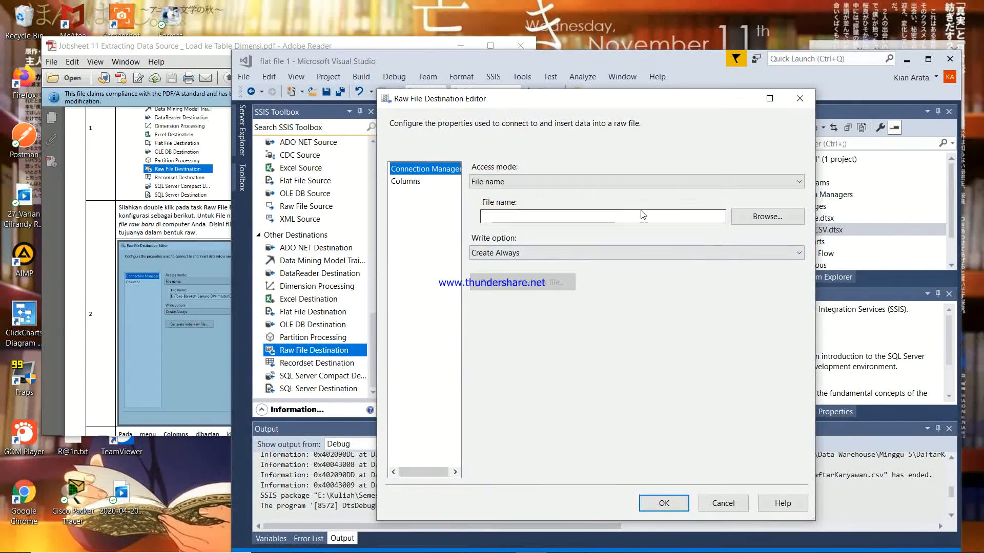
Step: Set the raw file destination's file name to DataKaryawan1.raw in the flat file 1 folder under Minggu 5
left_click(739, 218)
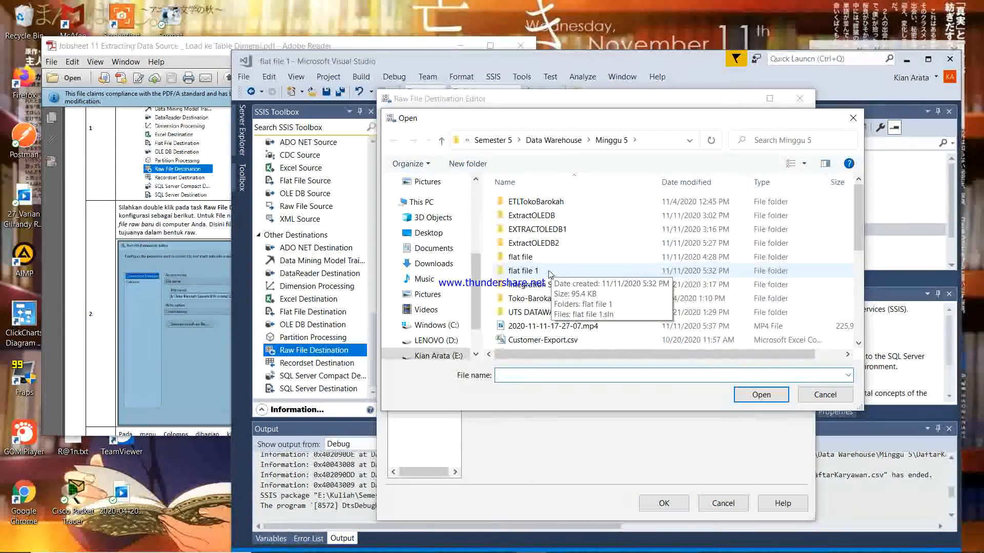
double_click(523, 271)
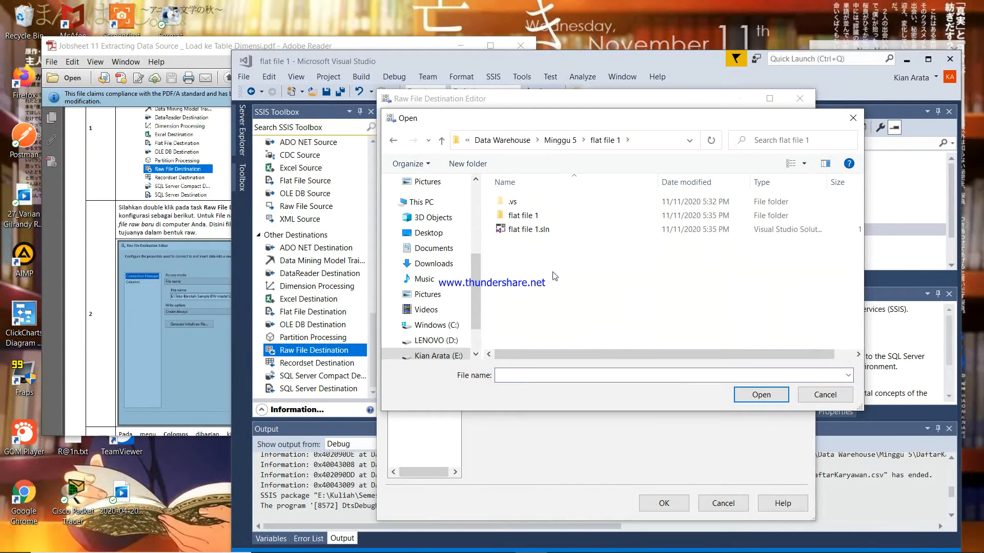
left_click(529, 378)
type("DataK")
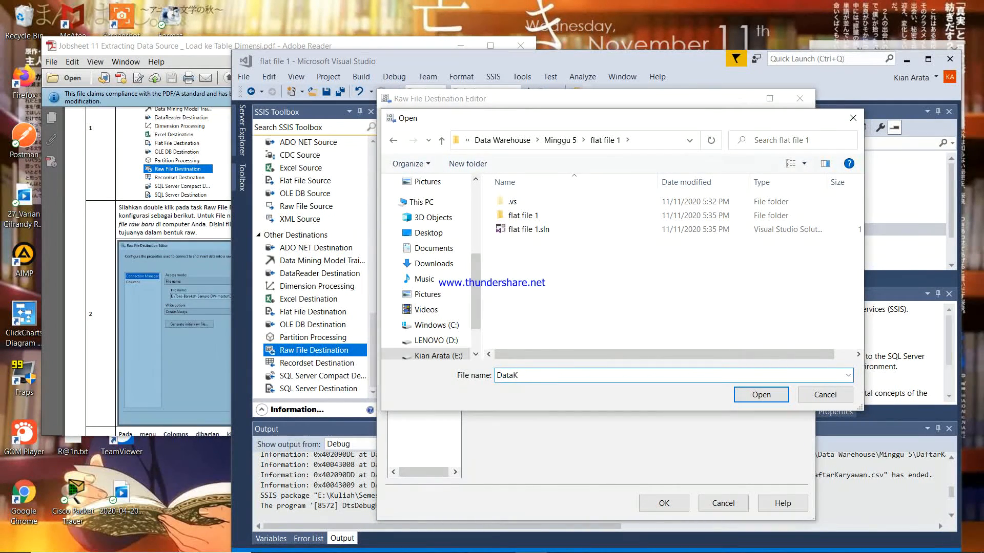
type("aryawan1.raw")
left_click(760, 395)
left_click(674, 221)
key("End")
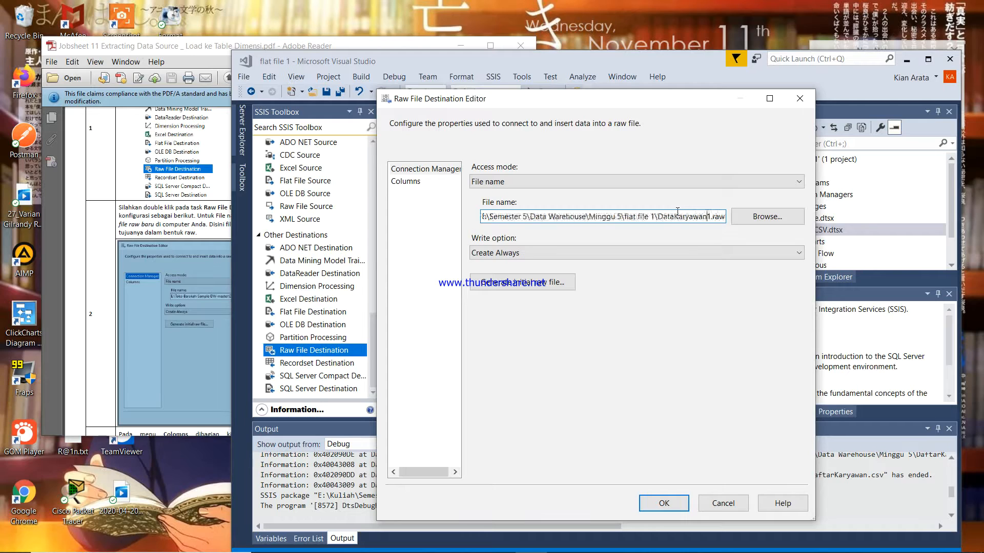
Step: Read jobsheet step 3 in Adobe Reader and select all available input columns for the raw file destination in Visual Studio
key("alt+Tab")
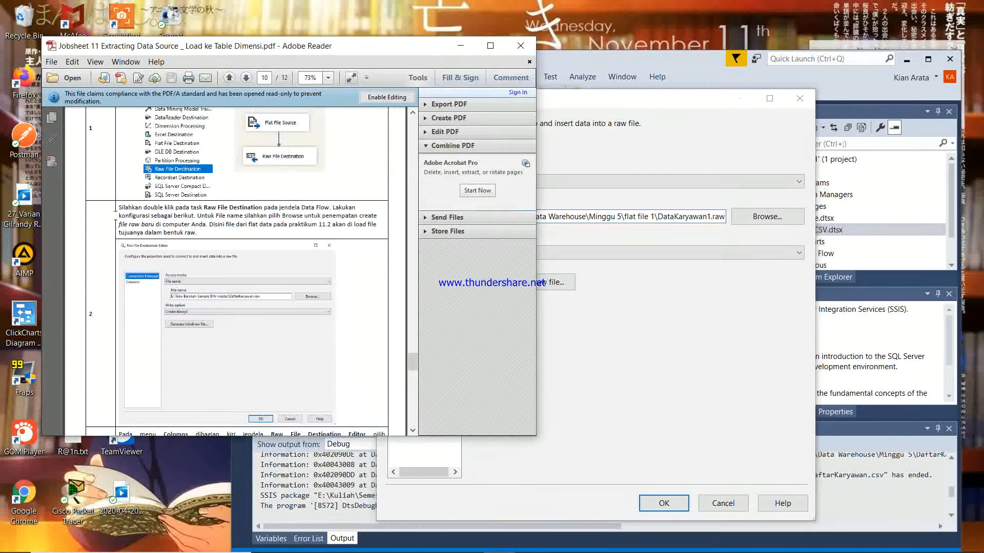
scroll(243, 203, "down", 3)
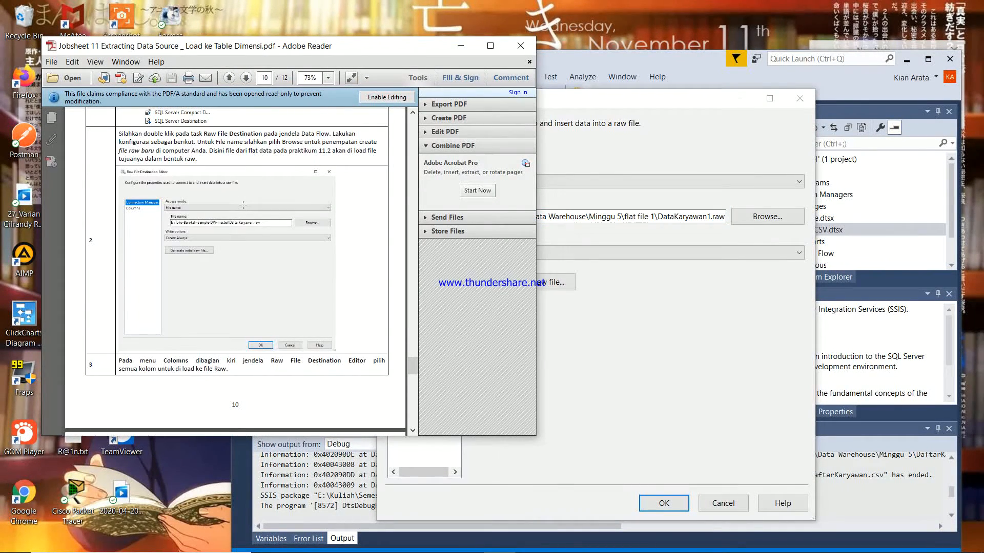
scroll(243, 205, "down", 1)
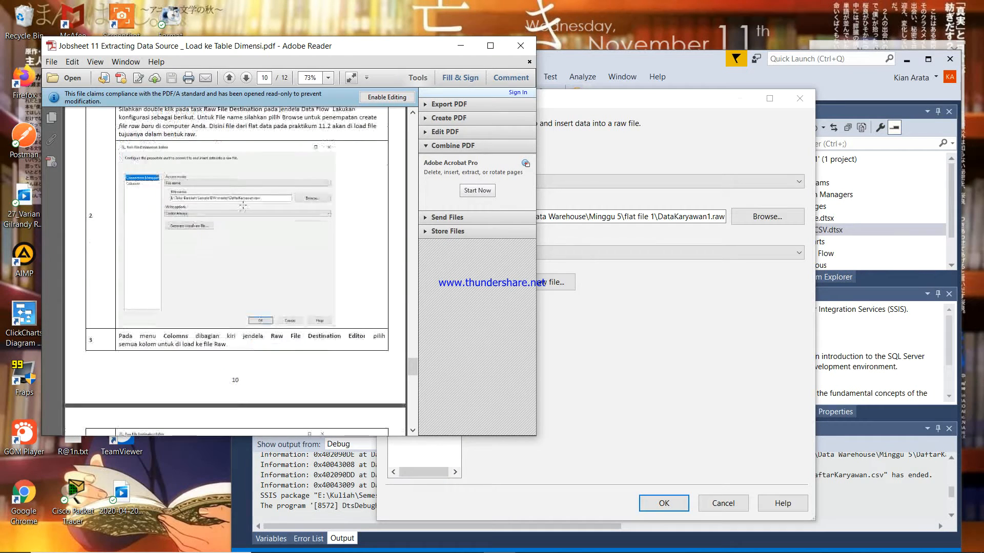
scroll(252, 209, "down", 6)
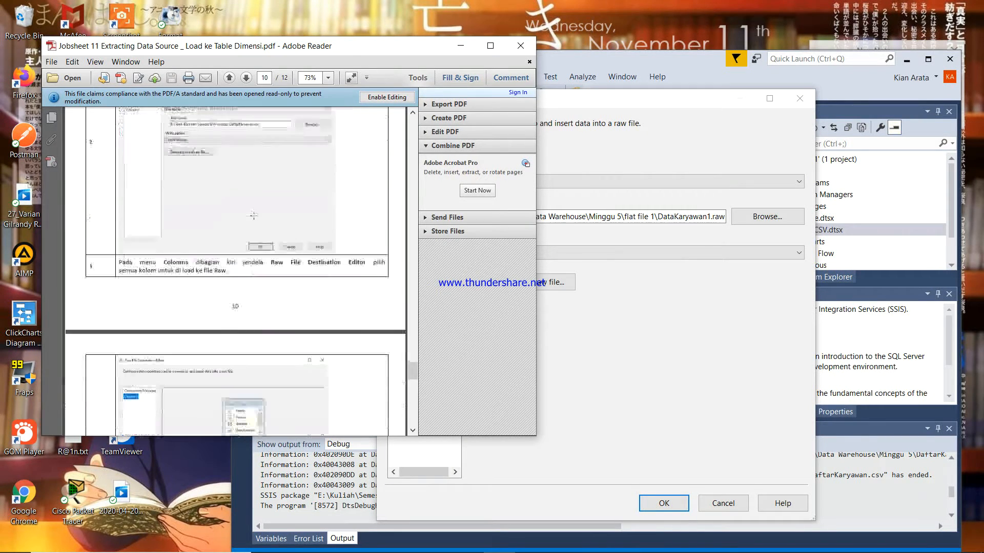
left_click(636, 150)
left_click(410, 182)
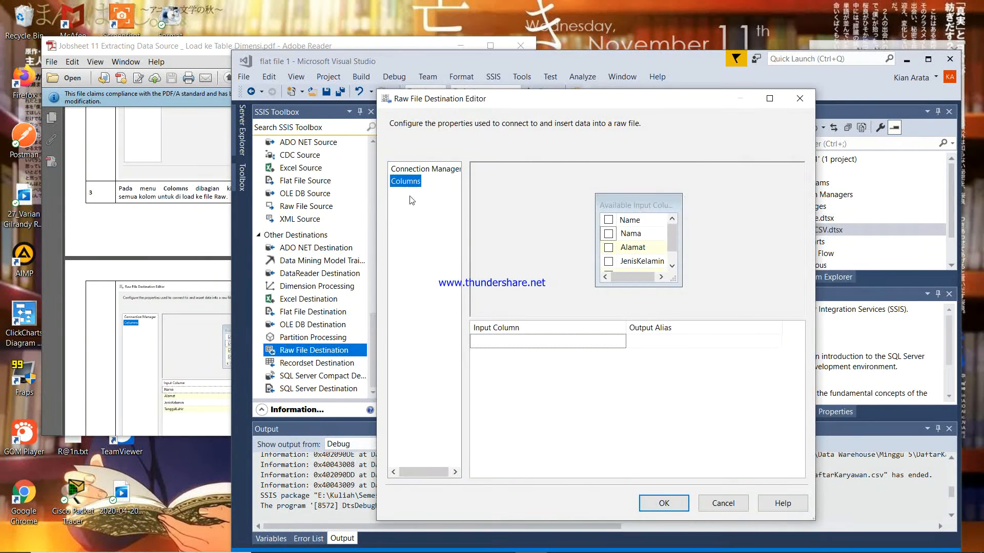
left_click(629, 222)
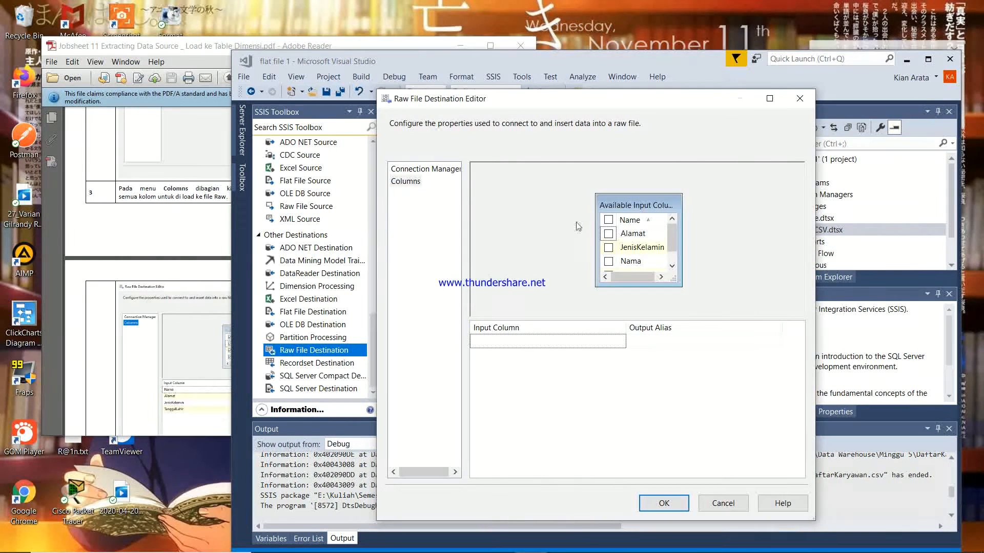
left_click(609, 220)
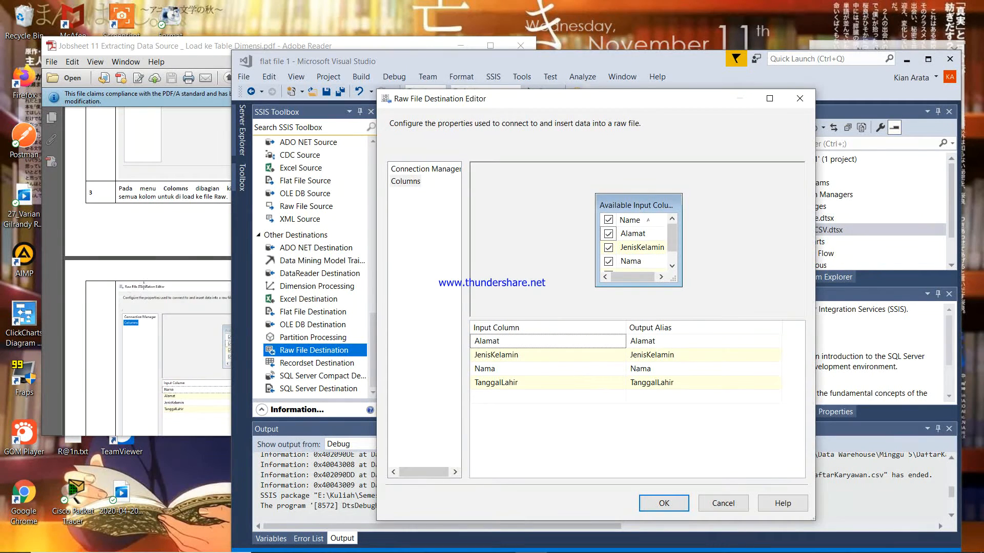
Step: Check the jobsheet's column selection example in Adobe Reader and reposition the Raw File Destination Editor in Visual Studio
left_click(171, 259)
scroll(171, 259, "down", 3)
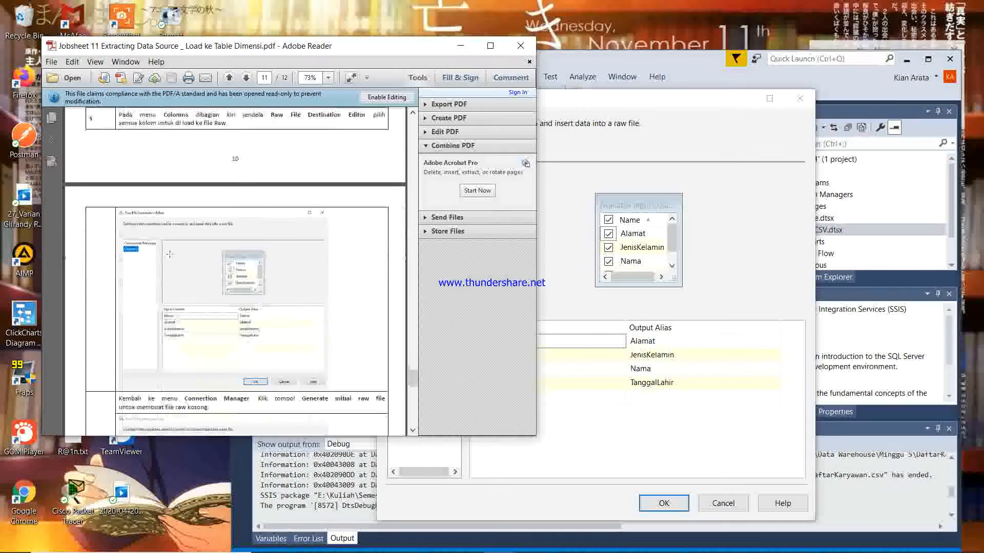
left_click_drag(627, 103, 670, 87)
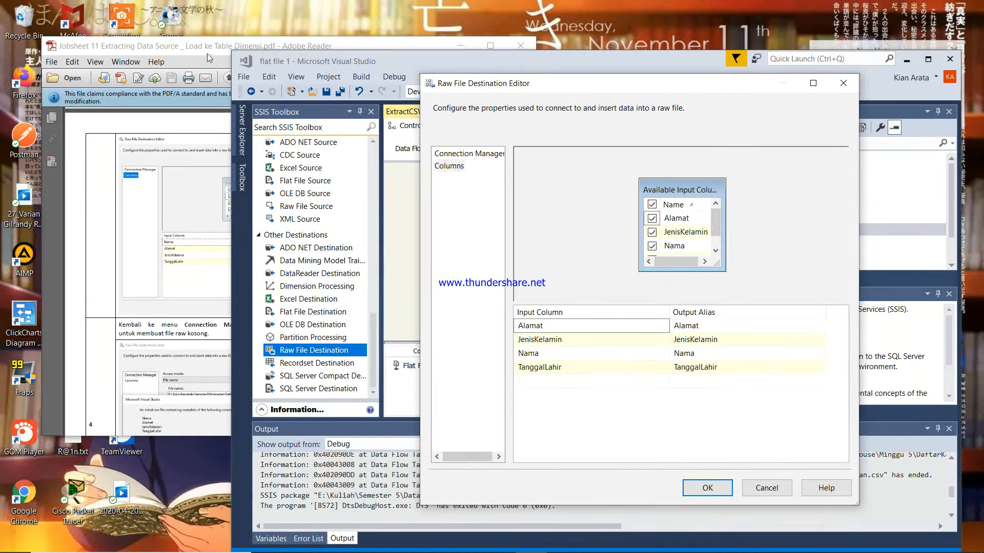
left_click(209, 57)
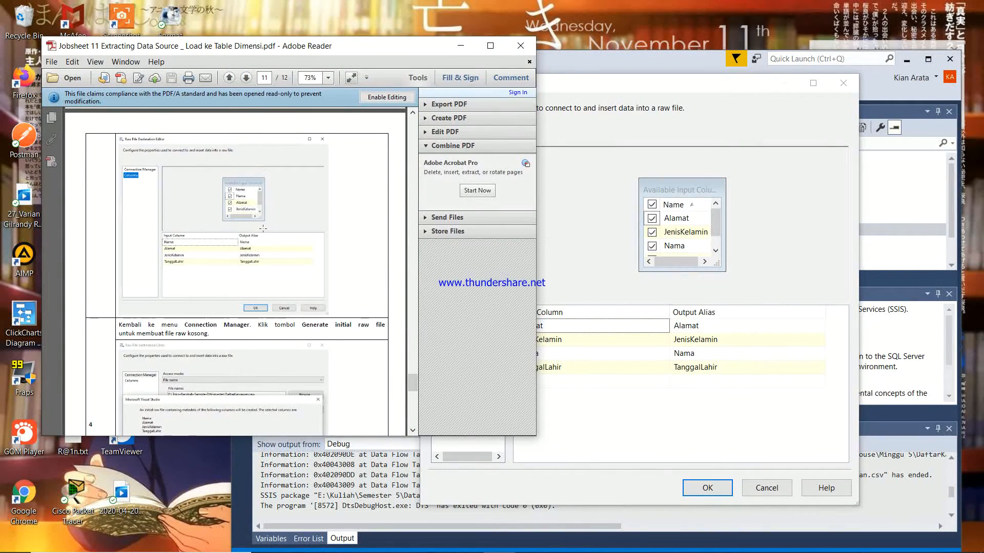
left_click_drag(631, 87, 640, 86)
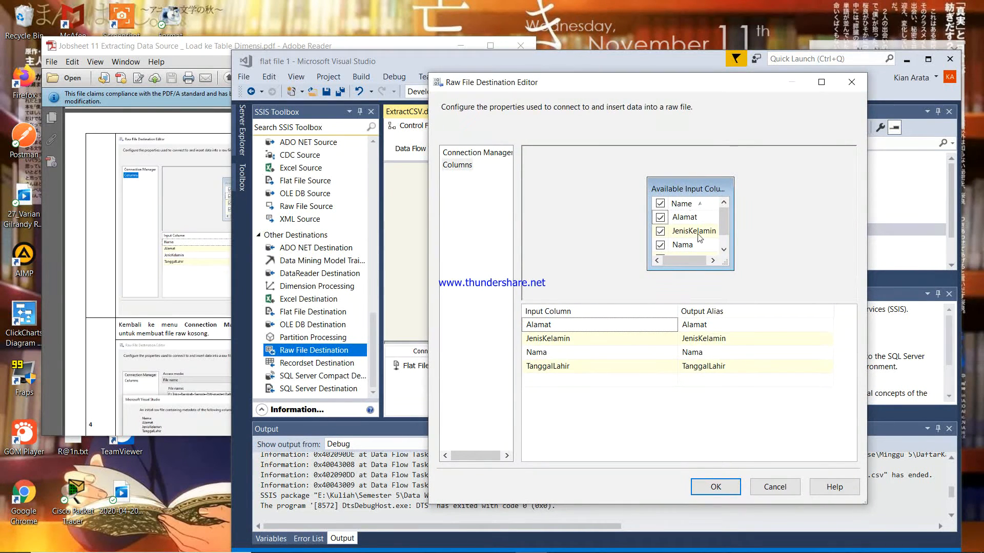
Step: Sort the available input columns by name in descending order and compare the list with the jobsheet's example in Adobe Reader
left_click(703, 205)
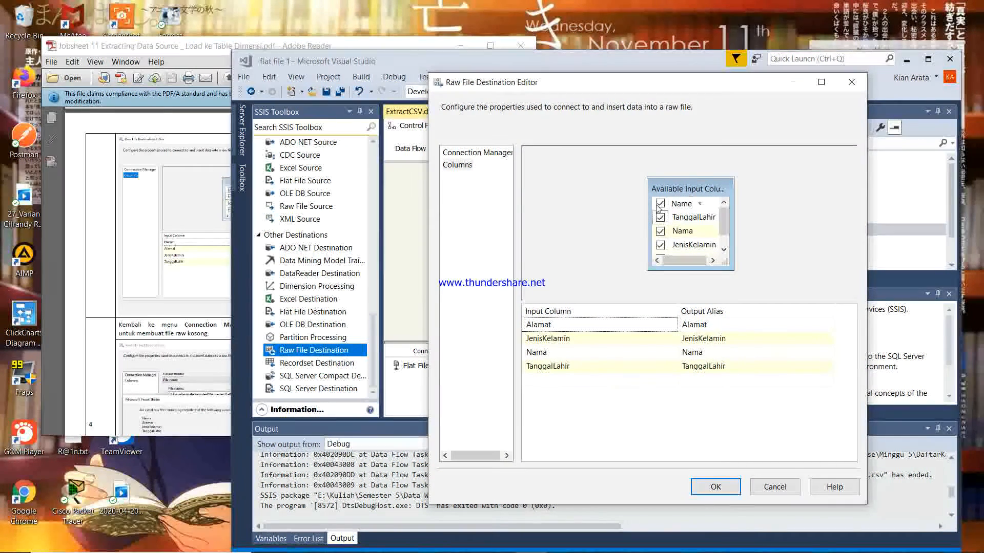
left_click(150, 278)
left_click(338, 274)
scroll(336, 298, "up", 4)
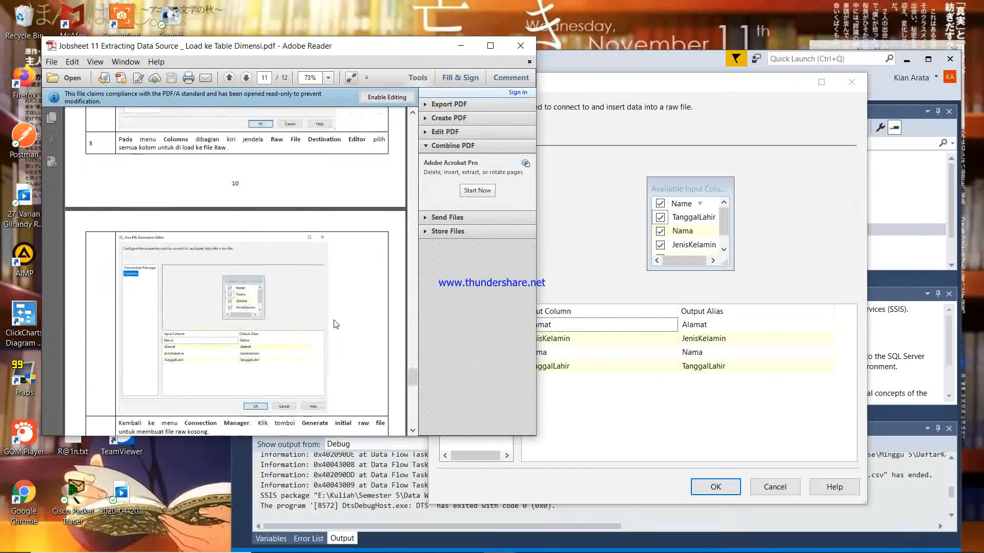
Step: Review the raw file destination's column and connection settings in Visual Studio and read jobsheet step 4 in Adobe Reader
left_click(634, 222)
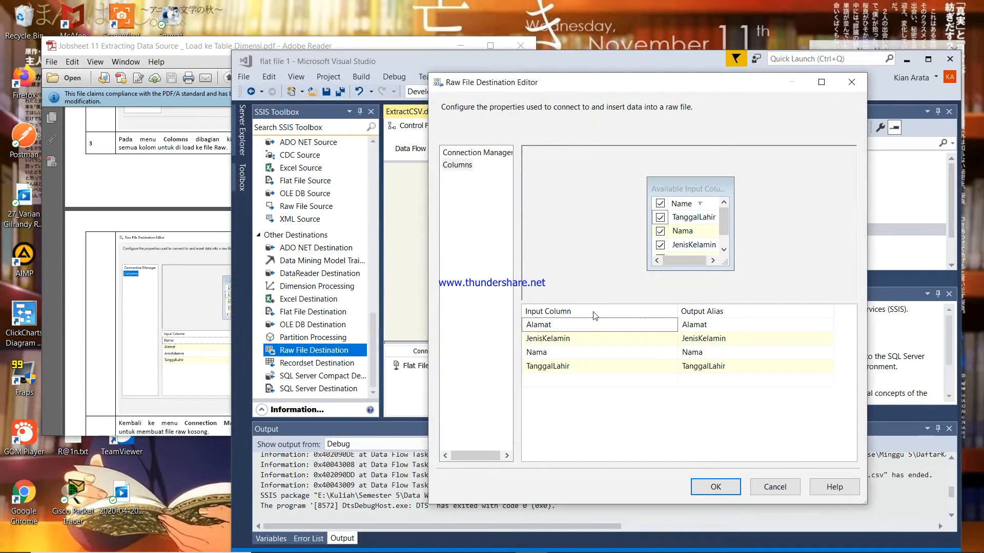
left_click(479, 152)
left_click(465, 166)
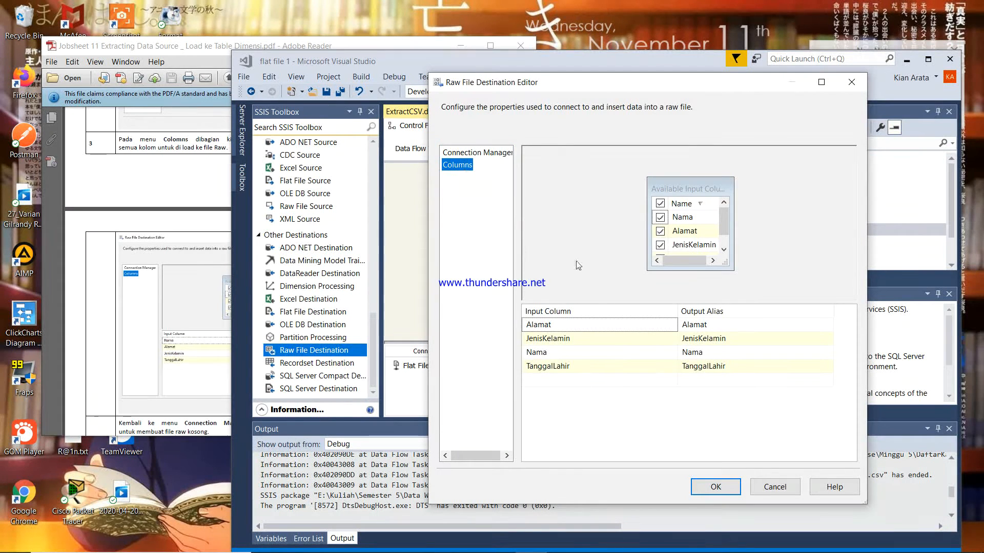
left_click(477, 153)
left_click(726, 201)
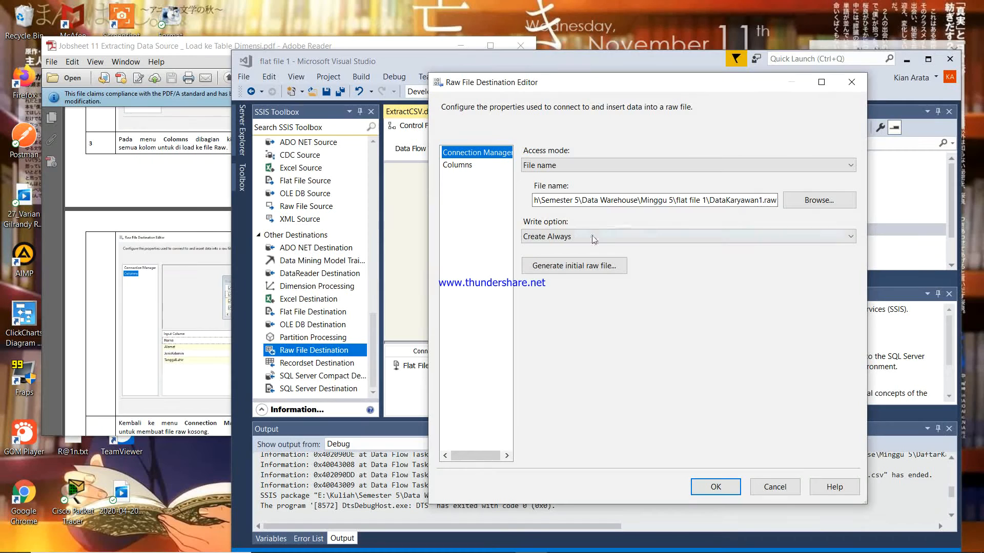
left_click(165, 207)
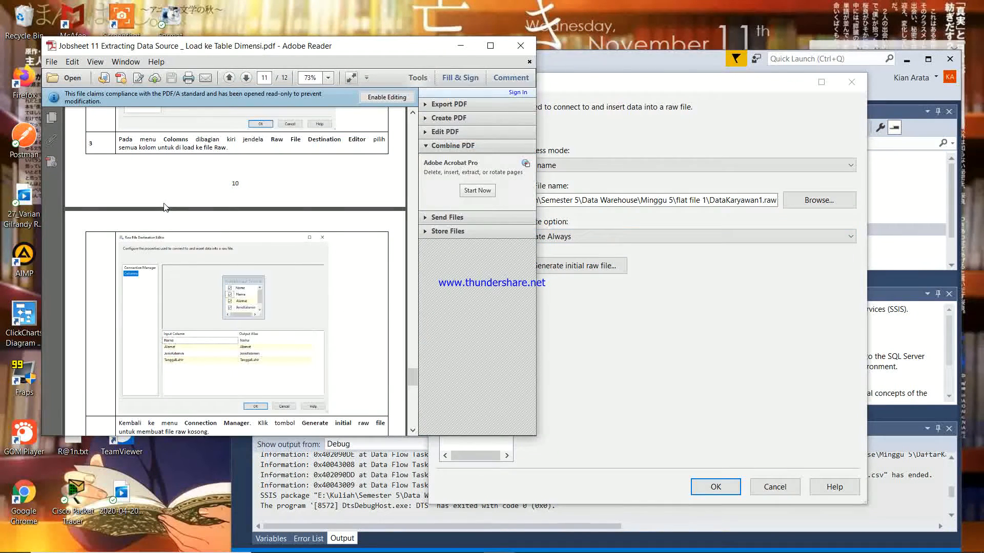
scroll(165, 207, "down", 3)
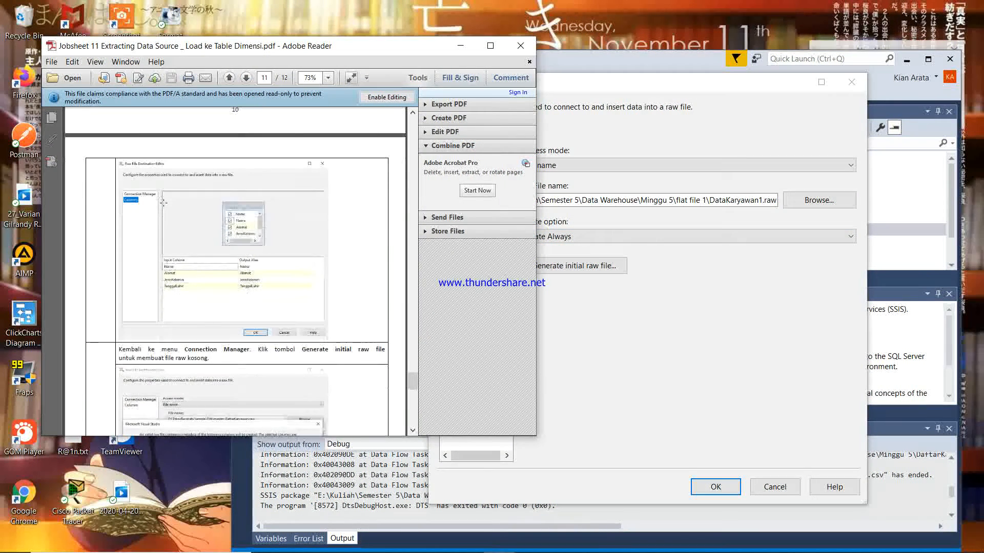
Step: Read jobsheet step 4 in Adobe Reader and view the raw file destination's input columns in Visual Studio
scroll(164, 203, "down", 9)
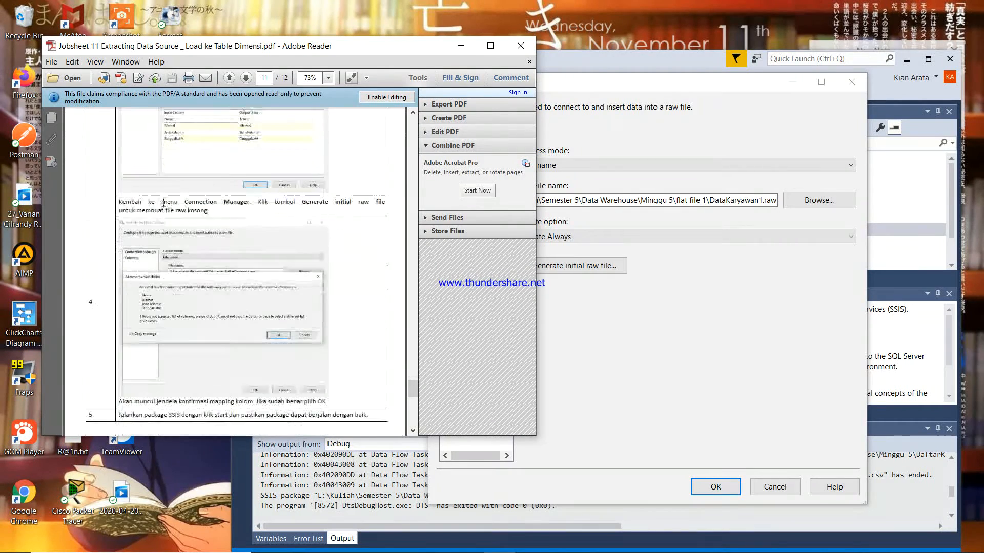
left_click(700, 150)
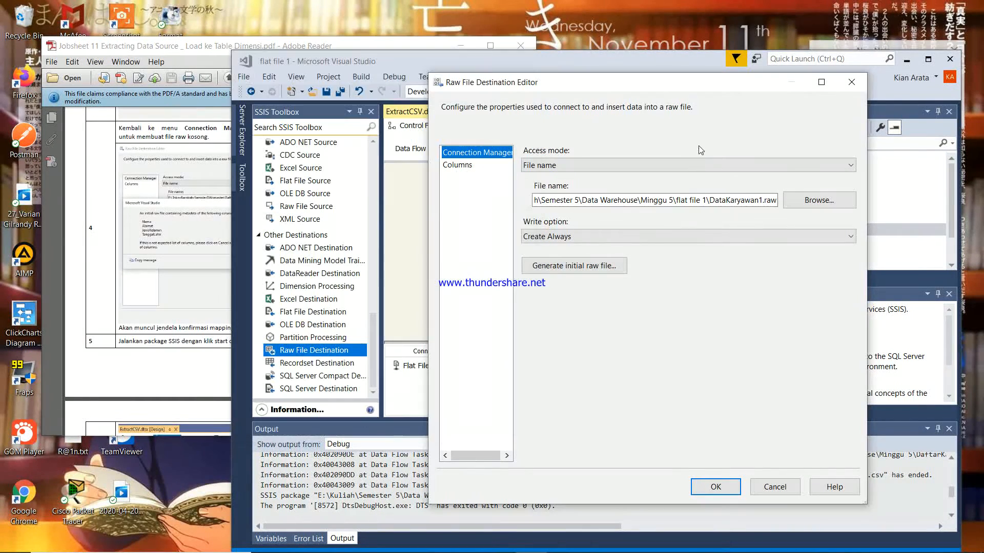
left_click(459, 166)
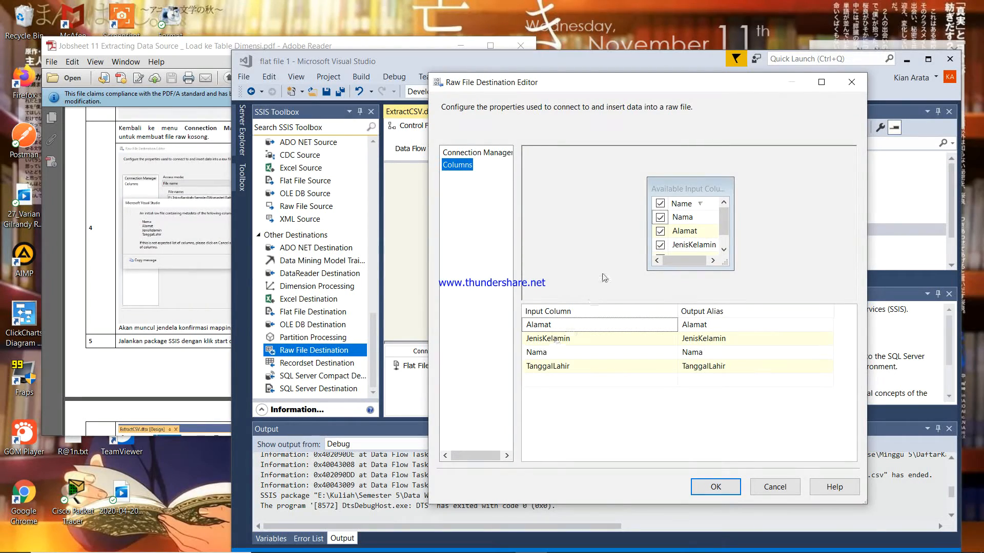
Step: Switch to the Jobsheet11 report in Word and examine the step 4 screenshot of the column confirmation at full-window size
mouse_move(508, 551)
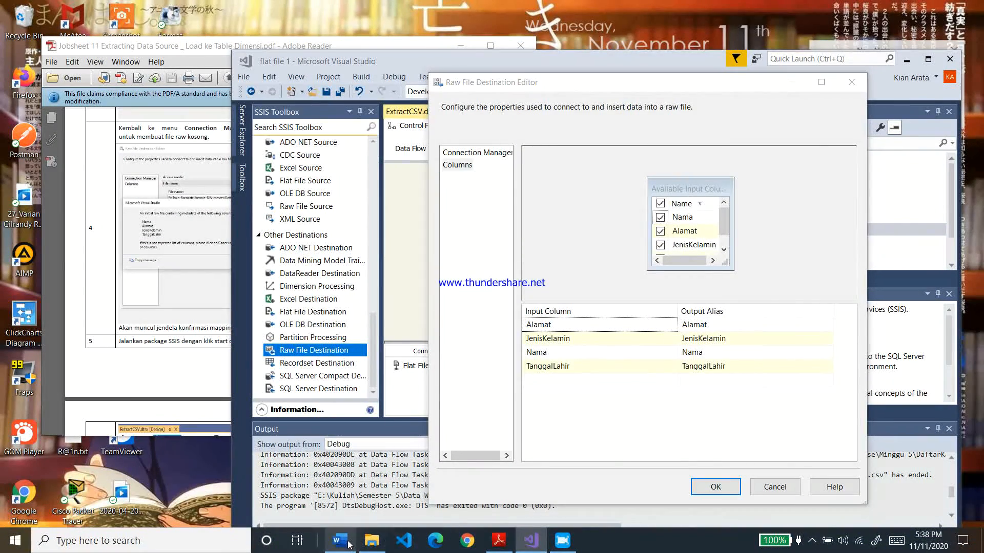
left_click(348, 542)
scroll(408, 287, "up", 6)
scroll(409, 287, "up", 15)
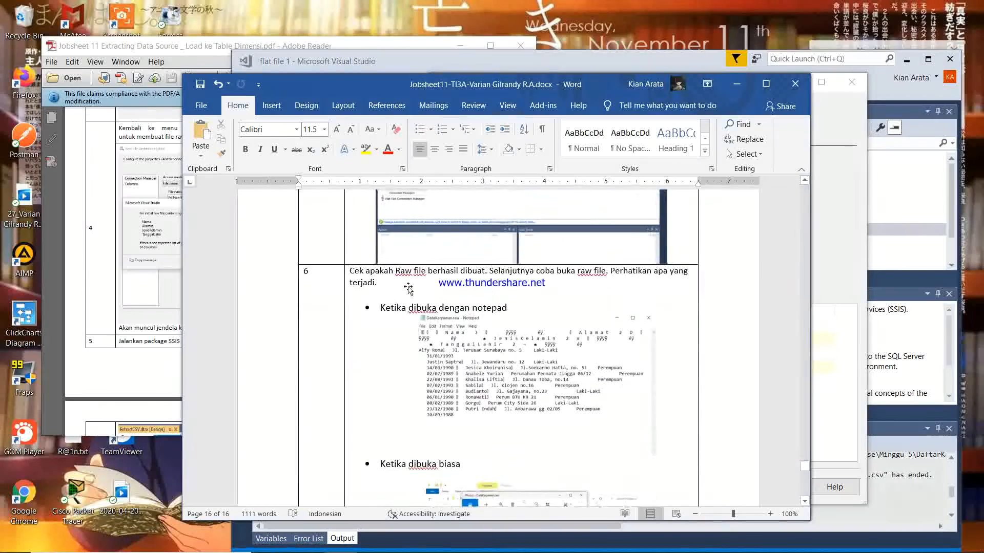
scroll(408, 287, "up", 5)
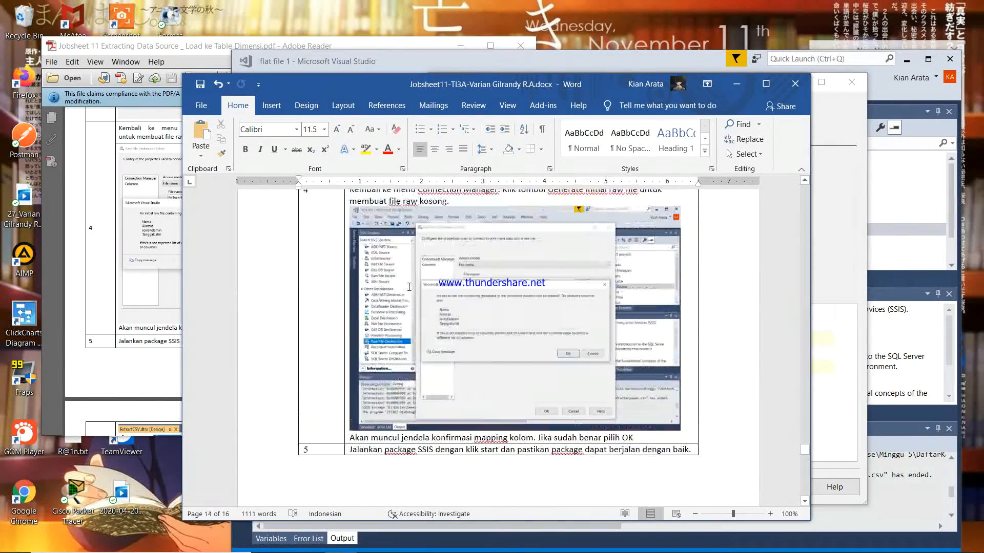
scroll(461, 295, "down", 3)
left_click(517, 302)
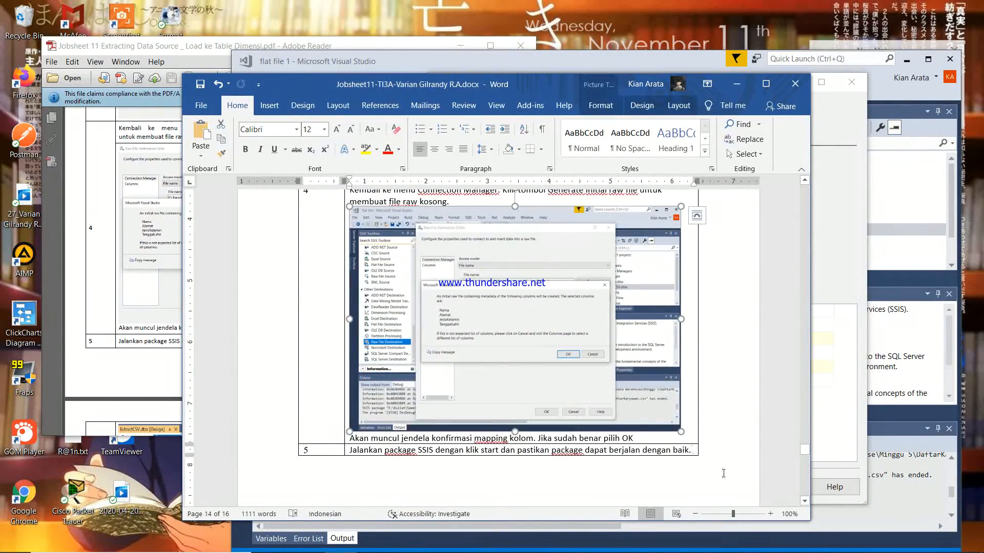
mouse_move(733, 514)
left_mouse_down()
mouse_move(748, 514)
mouse_move(733, 514)
left_mouse_up()
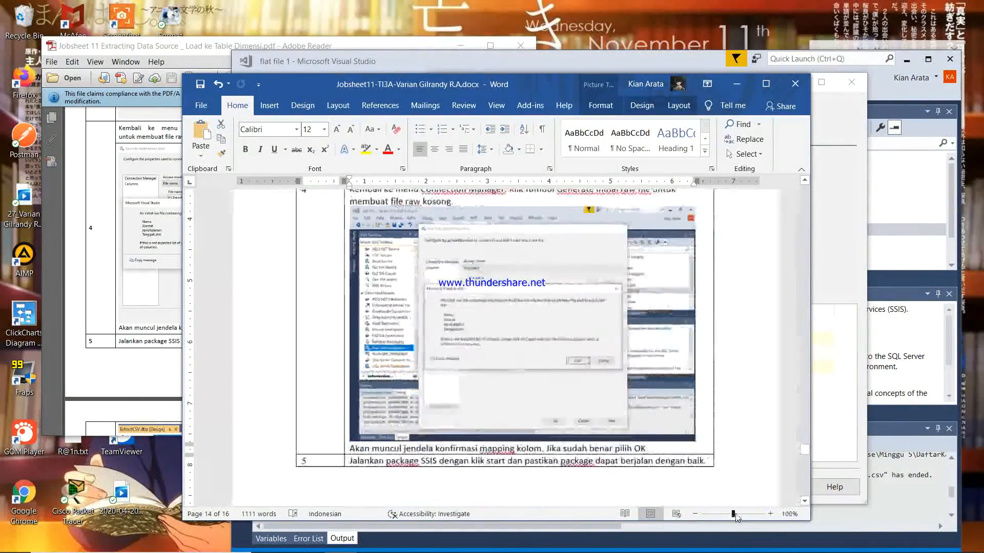
left_click(759, 88)
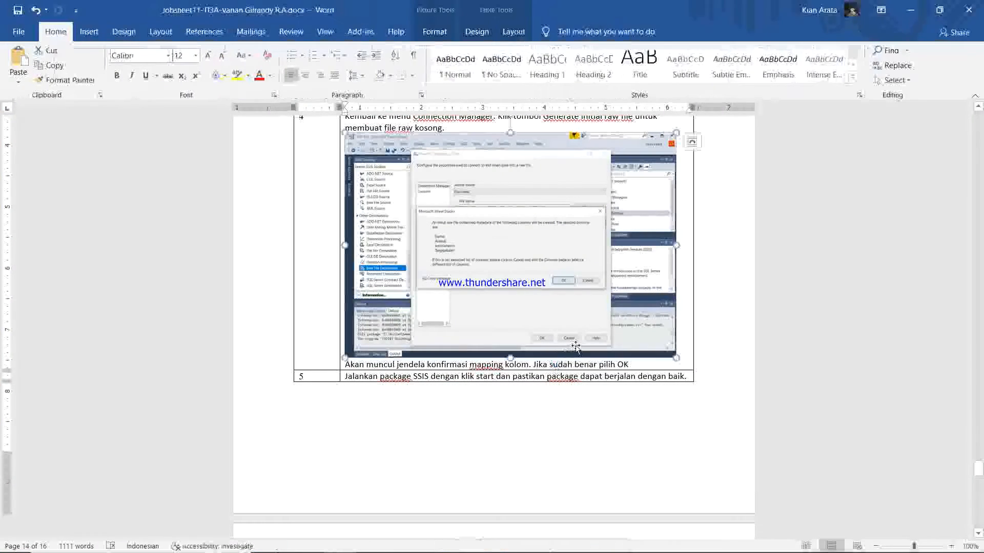
left_click_drag(913, 547, 920, 548)
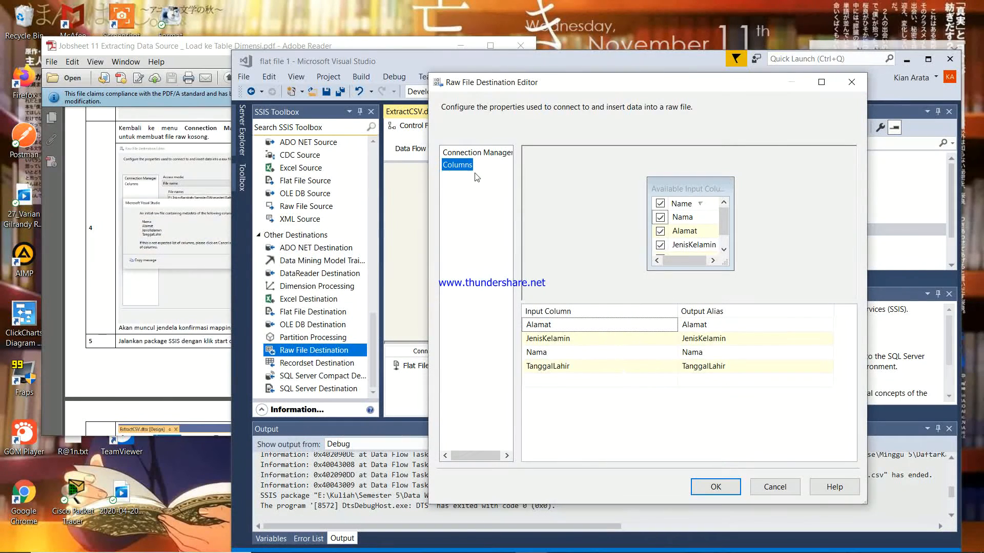
Step: In Visual Studio, deselect and reselect all available input columns of the raw file destination and apply the settings
left_click_drag(723, 221, 721, 263)
scroll(722, 231, "up", 1)
left_click(660, 204)
left_click(660, 203)
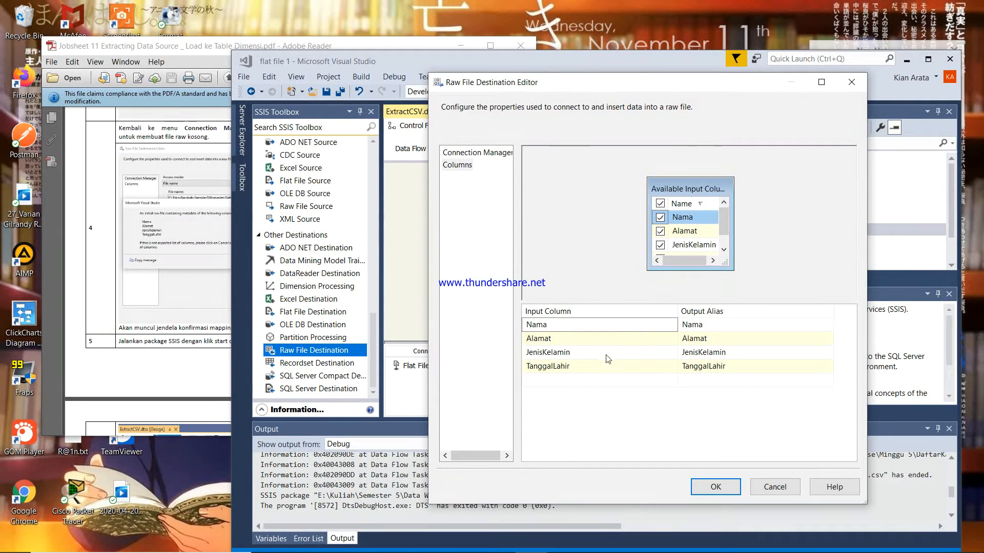
left_click(709, 491)
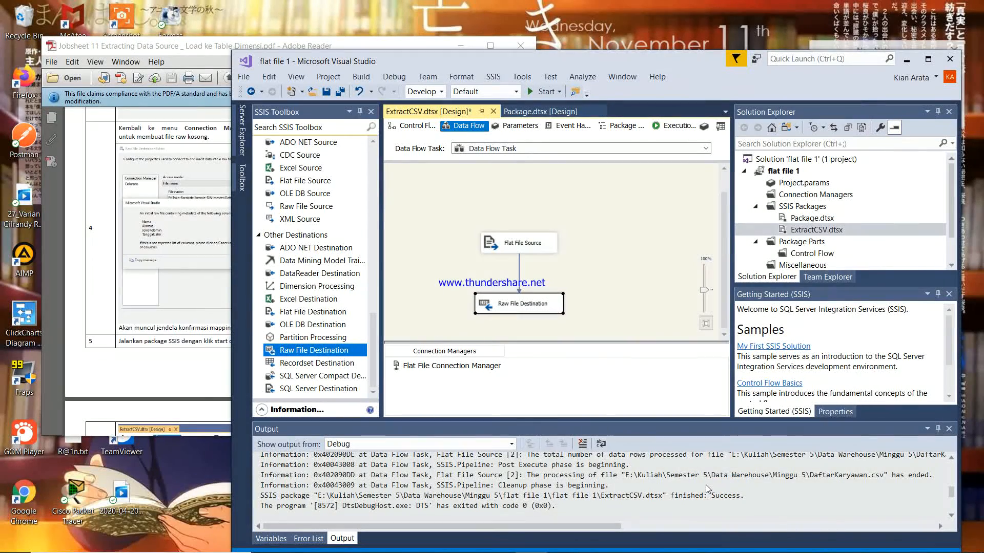
Step: Reopen the raw file destination's settings, generate the initial raw file with the Nama, Alamat, JenisKelamin and TanggalLahir columns, and accept the settings
mouse_move(490, 551)
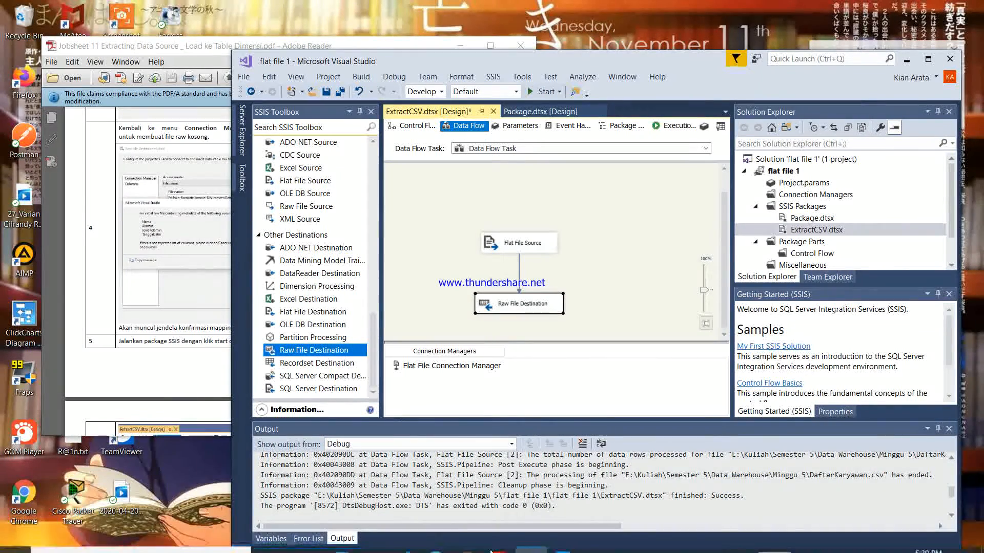
double_click(532, 307)
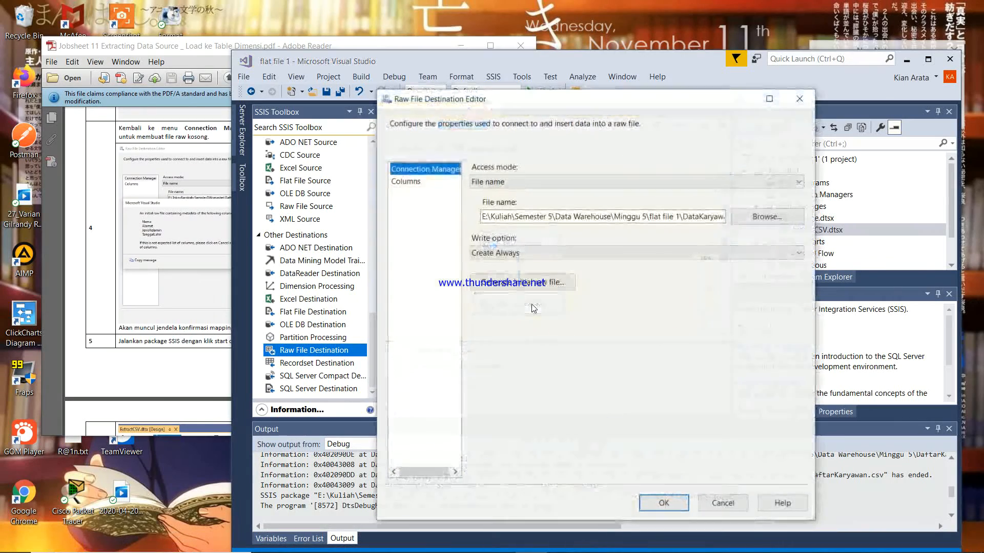
left_click(412, 182)
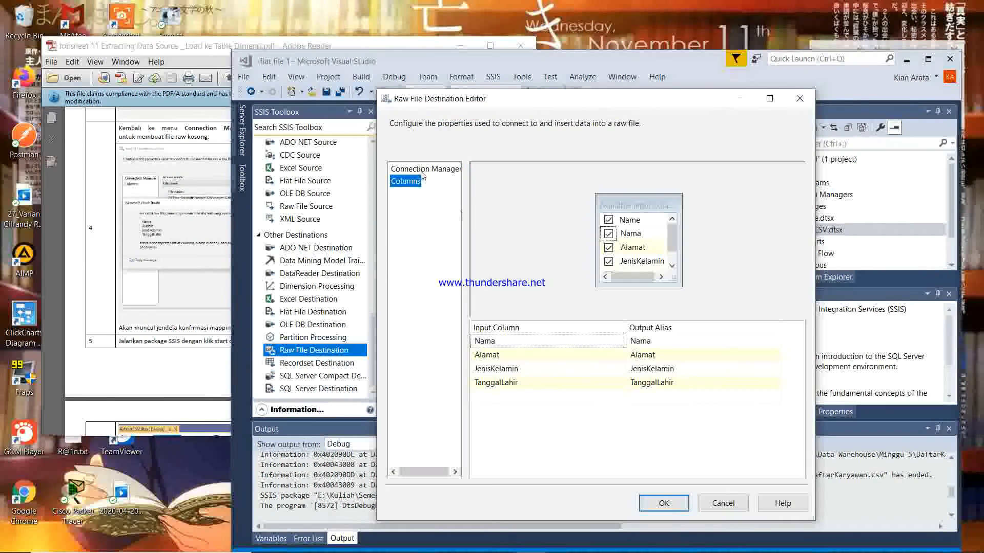
left_click(422, 171)
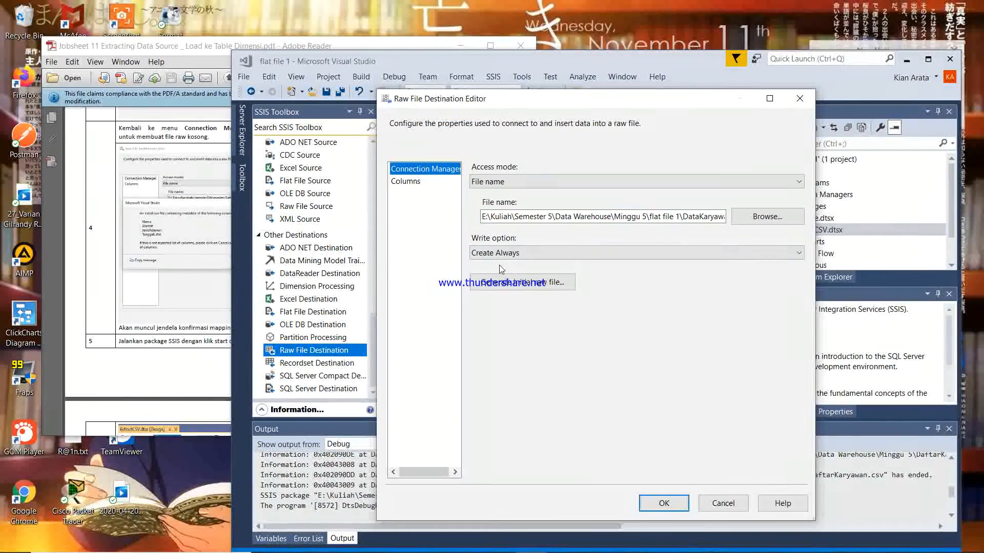
left_click(521, 283)
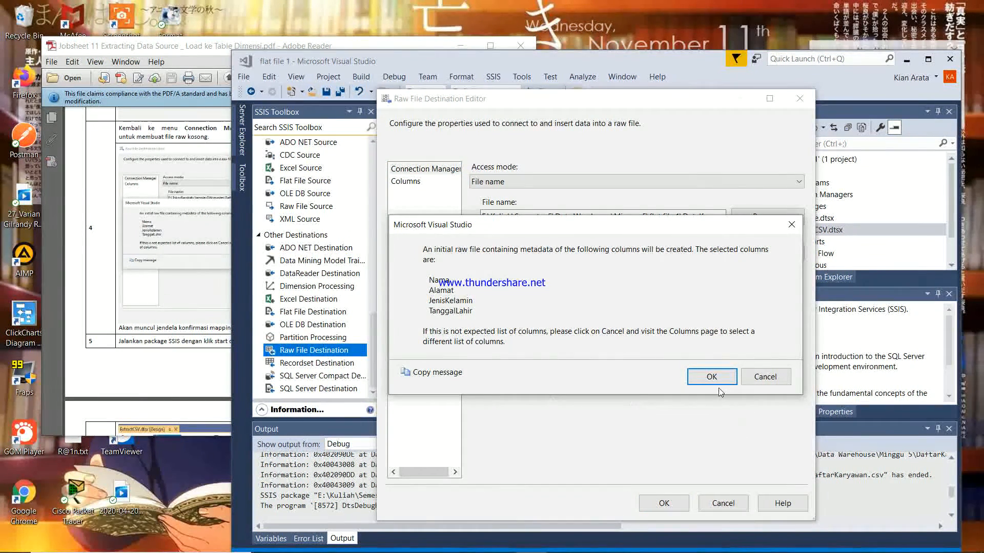
left_click(707, 373)
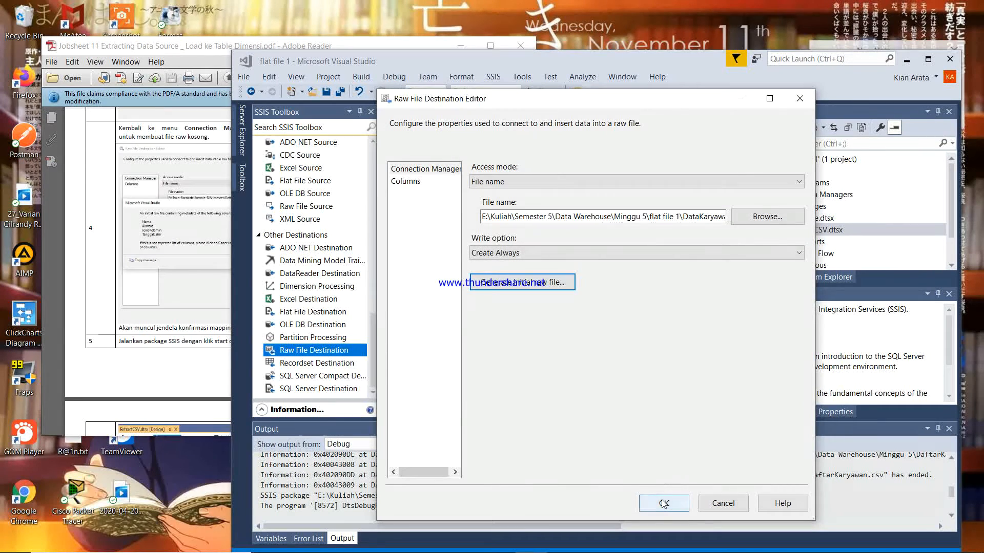
left_click(662, 503)
Step: Read jobsheet step 5 in Adobe Reader and run the ExtractCSV package in Visual Studio
left_click(221, 253)
scroll(205, 256, "down", 10)
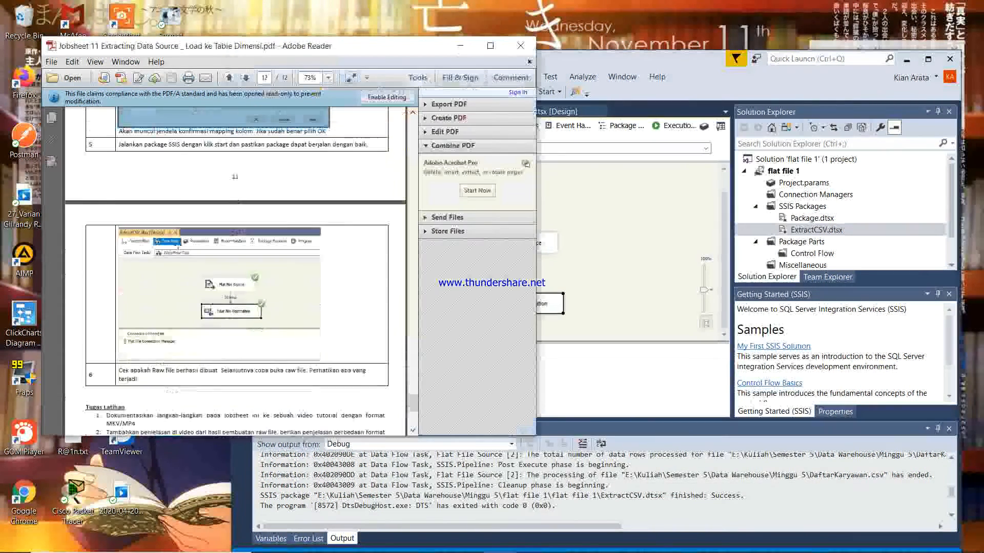
scroll(227, 261, "up", 3)
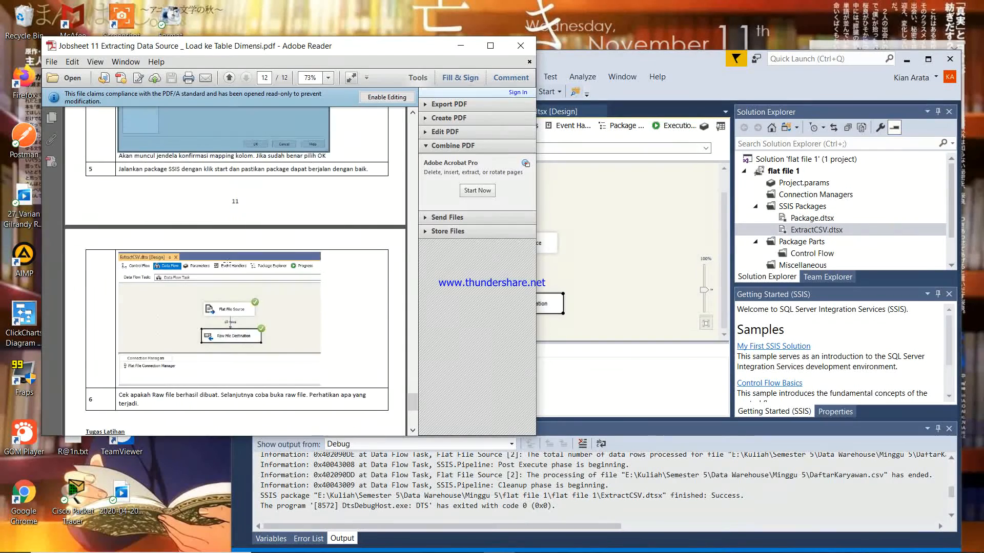
scroll(227, 262, "down", 3)
left_click(558, 228)
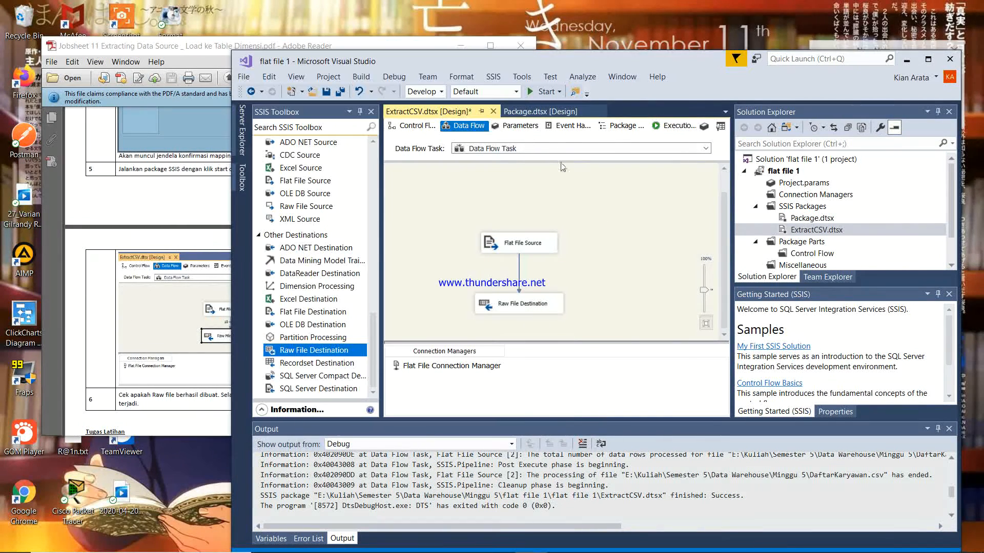
key("F5")
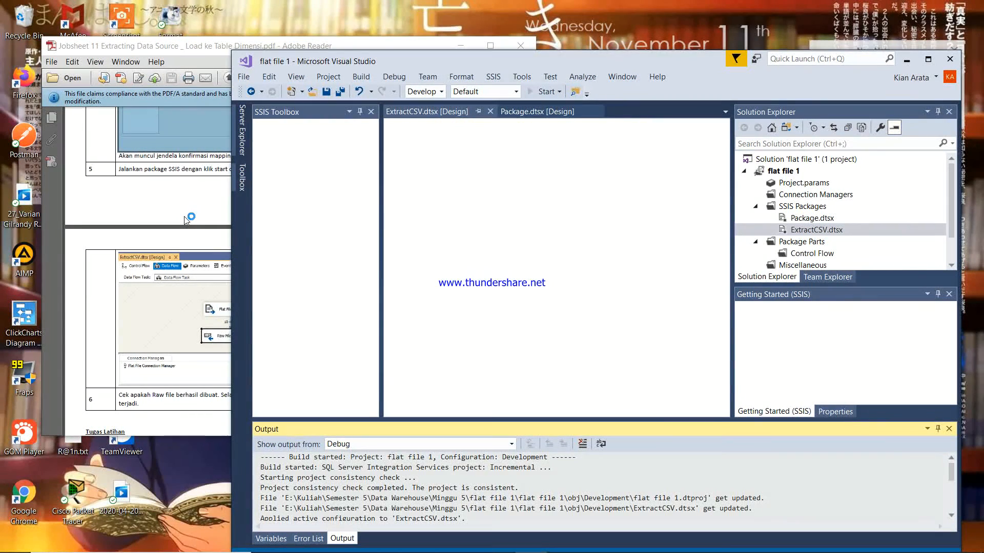
Step: Read jobsheet step 6 in Adobe Reader and check the package's execution result in the Visual Studio data flow
left_click(186, 221)
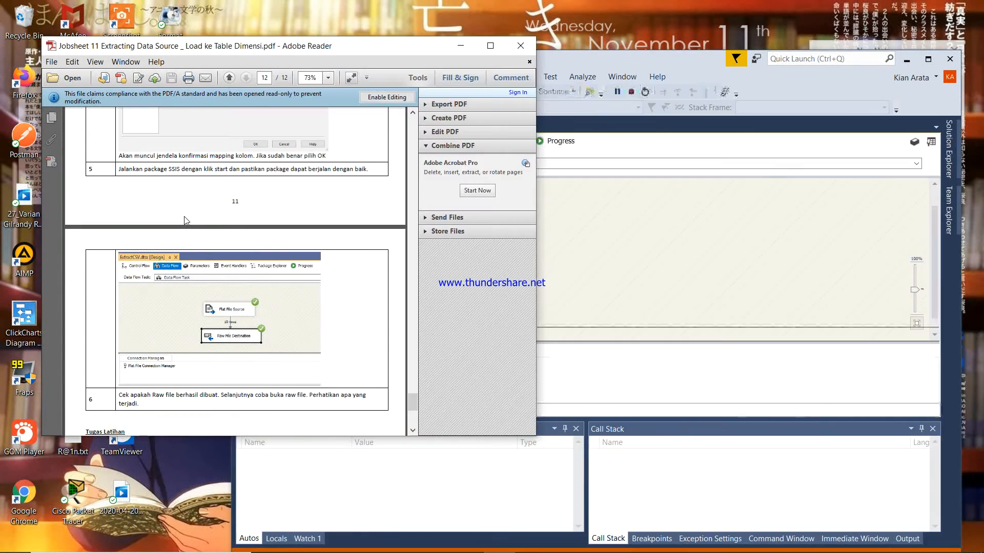
scroll(184, 218, "down", 5)
scroll(184, 217, "up", 3)
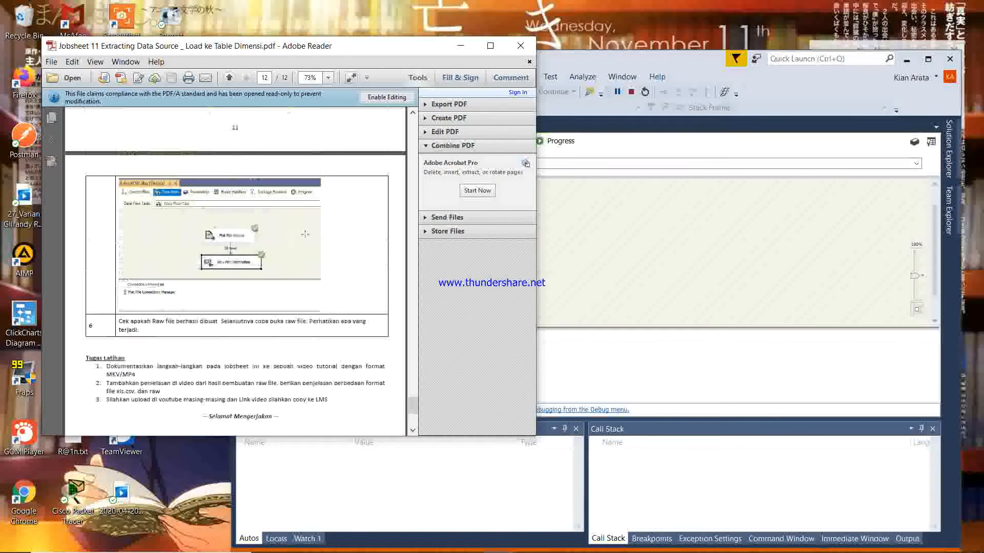
left_click(680, 62)
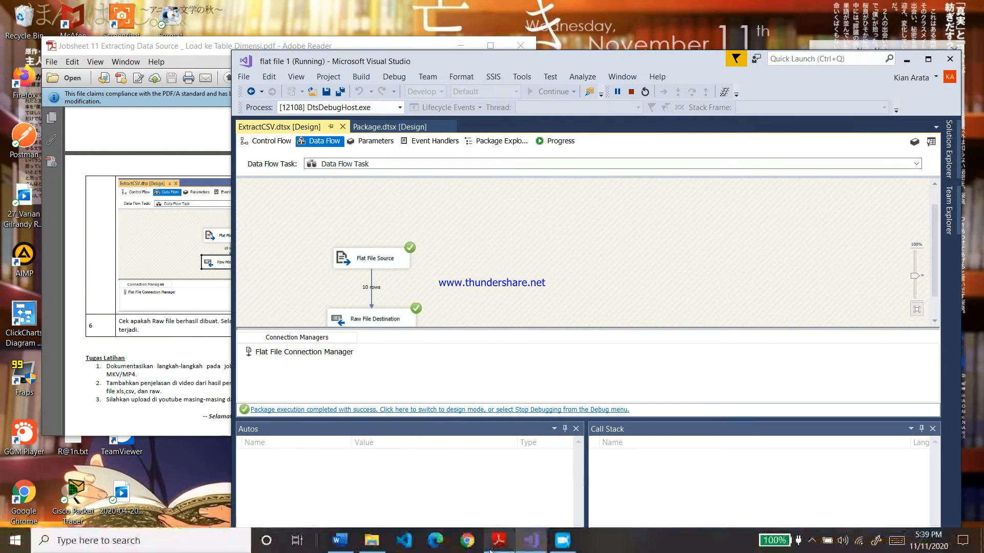
Step: In File Explorer, open DataKaryawan1.raw from the flat file 1 folder with its default viewer and close it
left_click(371, 546)
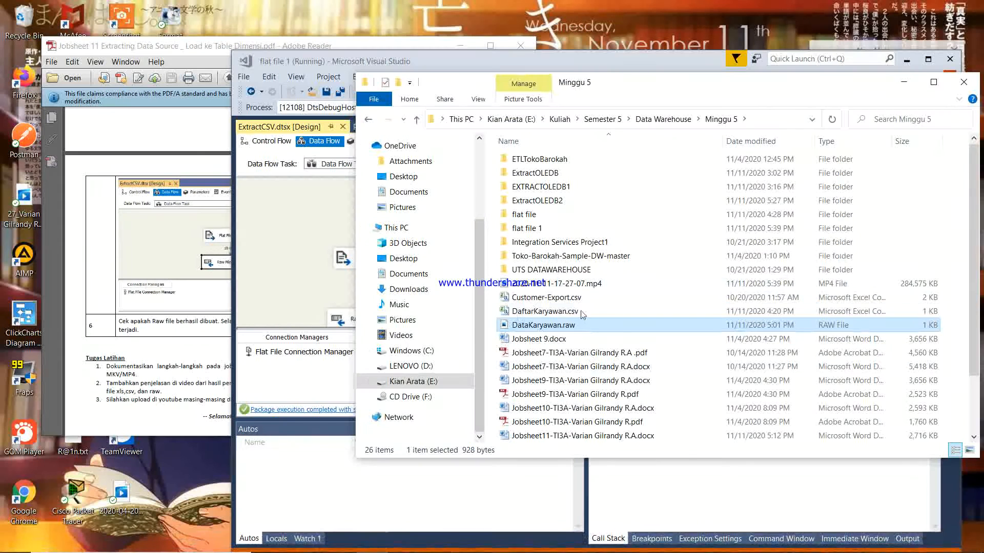
double_click(567, 229)
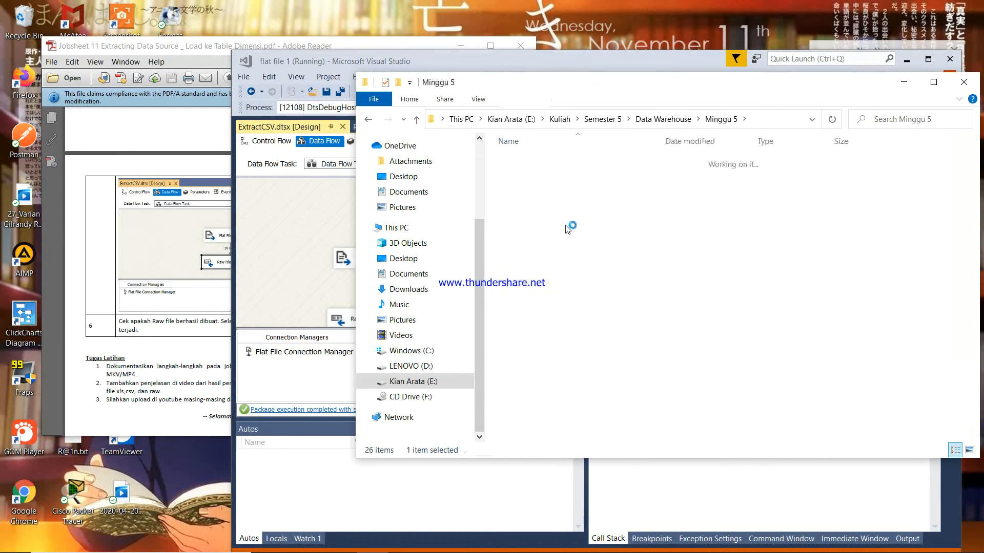
left_click(556, 190)
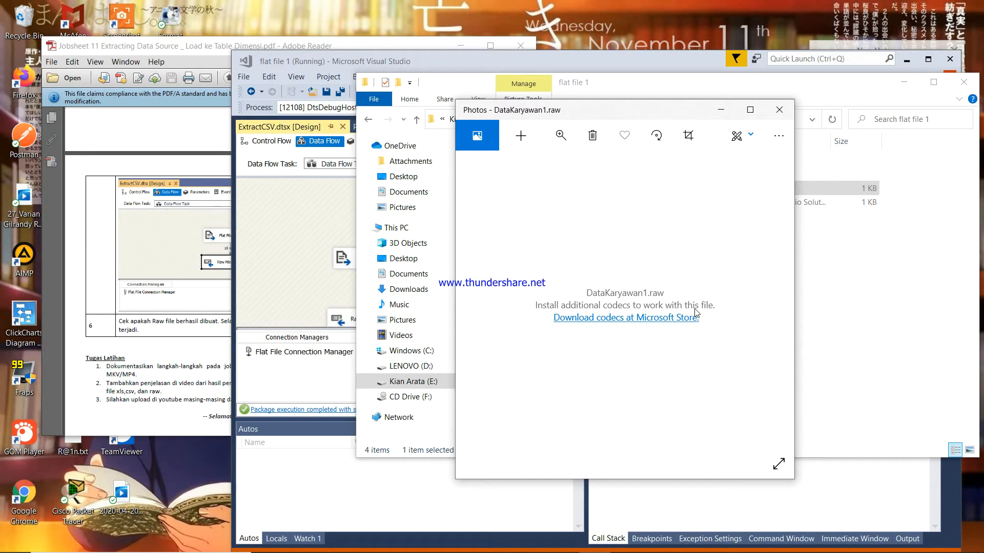
left_click(778, 110)
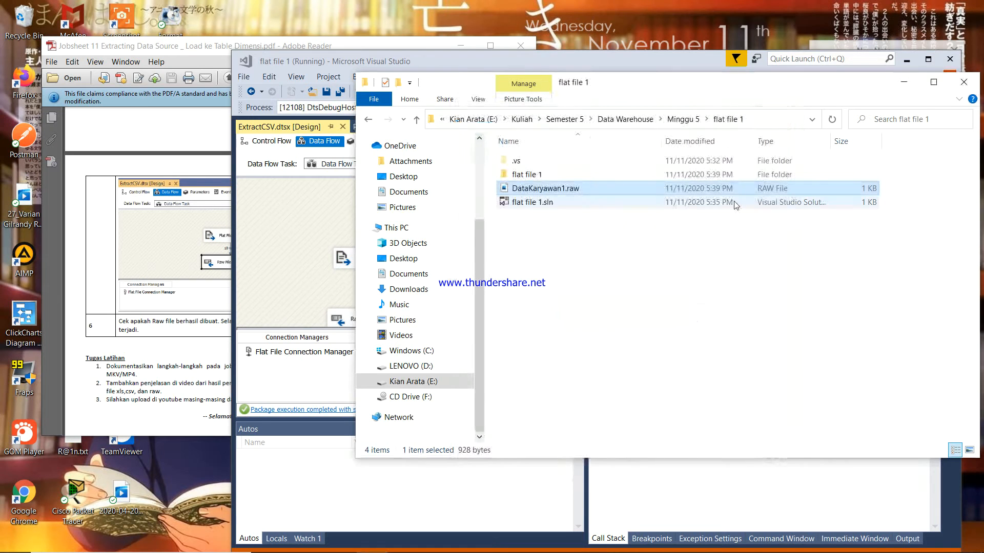
Step: Open DataKaryawan1.raw in Notepad to inspect its contents, close it and minimize File Explorer
right_click(719, 188)
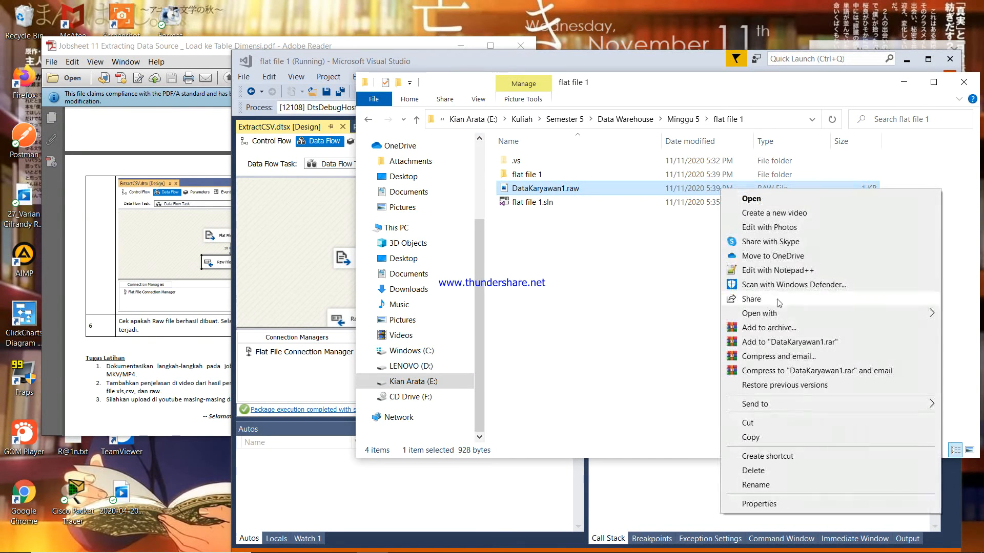
mouse_move(784, 313)
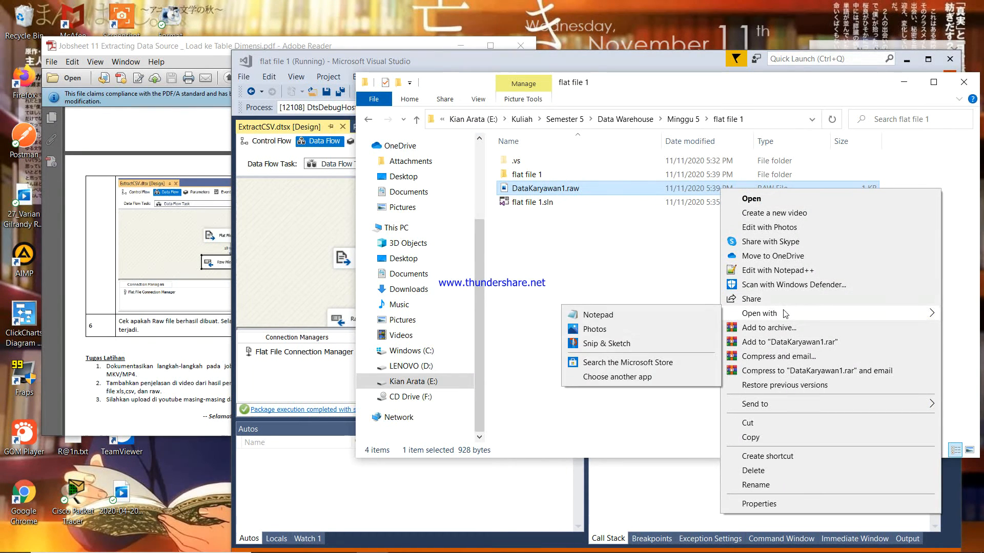
left_click(609, 315)
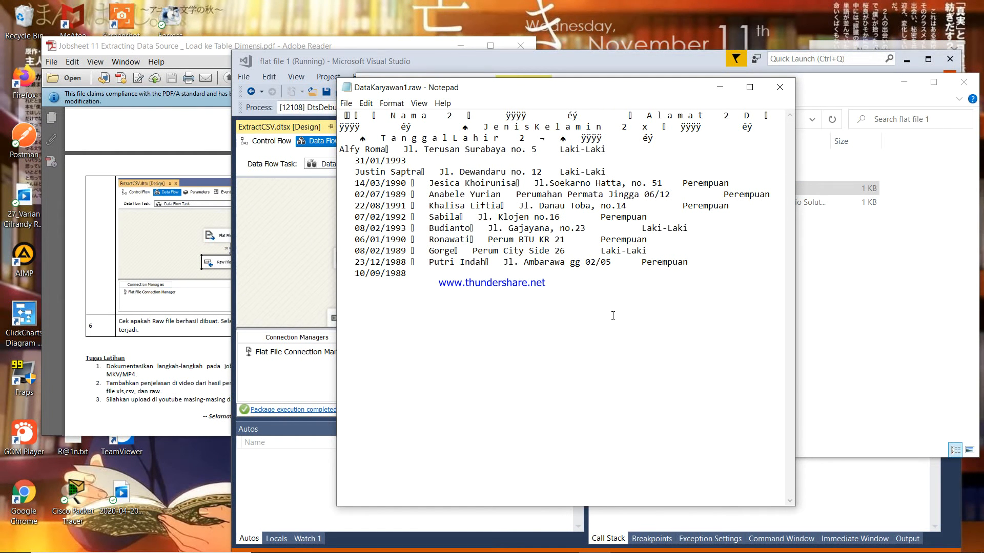
left_click(779, 88)
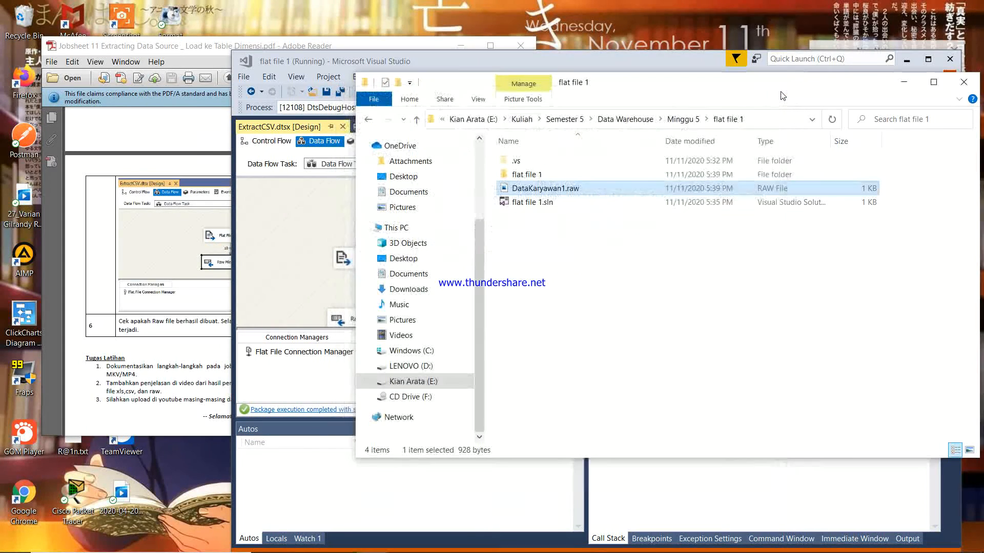
left_click(905, 84)
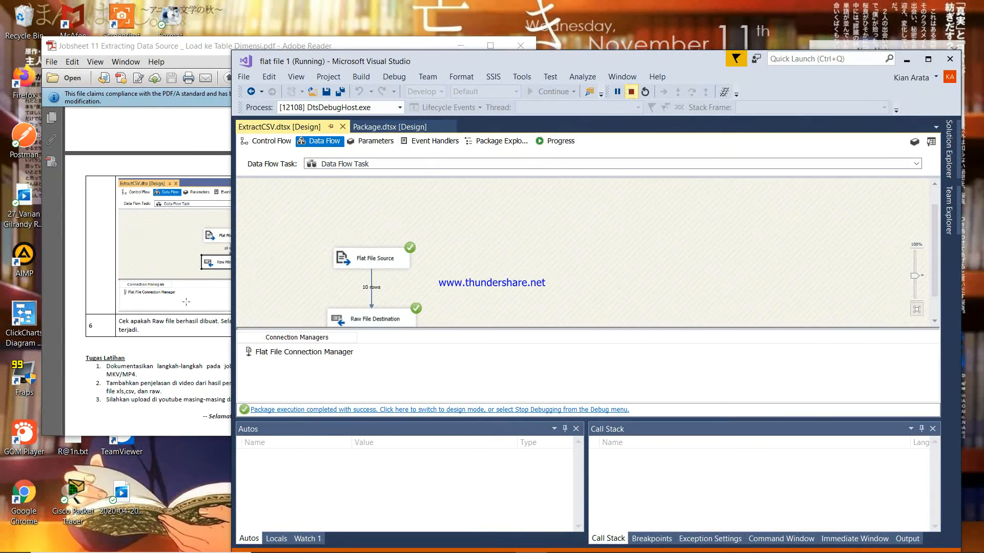
Step: Stop debugging the package in Visual Studio and read the Tugas Latihan exercises in Adobe Reader
left_click(631, 92)
left_click(186, 303)
scroll(109, 332, "down", 2)
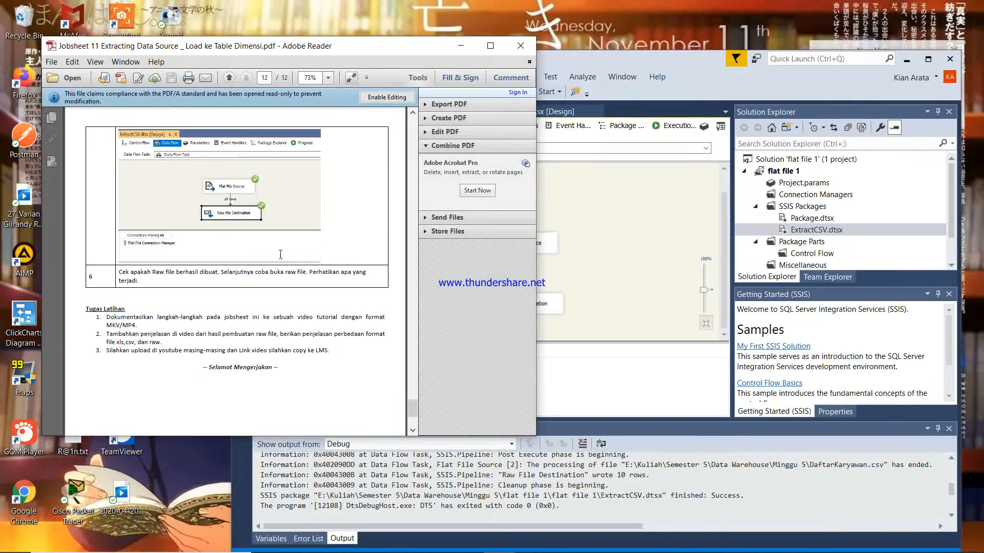
Step: Minimize Adobe Reader, switch to the Jobsheet11 report in Word and view its step 6 and Tugas Latihan pages at 85% zoom
left_click(460, 45)
left_click_drag(603, 63, 539, 45)
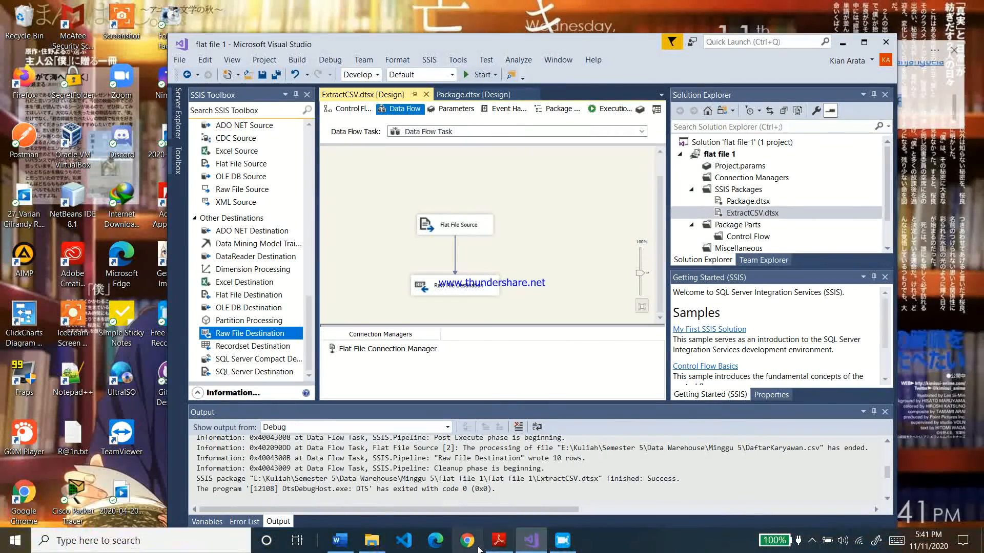
left_click(339, 541)
scroll(462, 363, "up", 3)
scroll(462, 359, "down", 8)
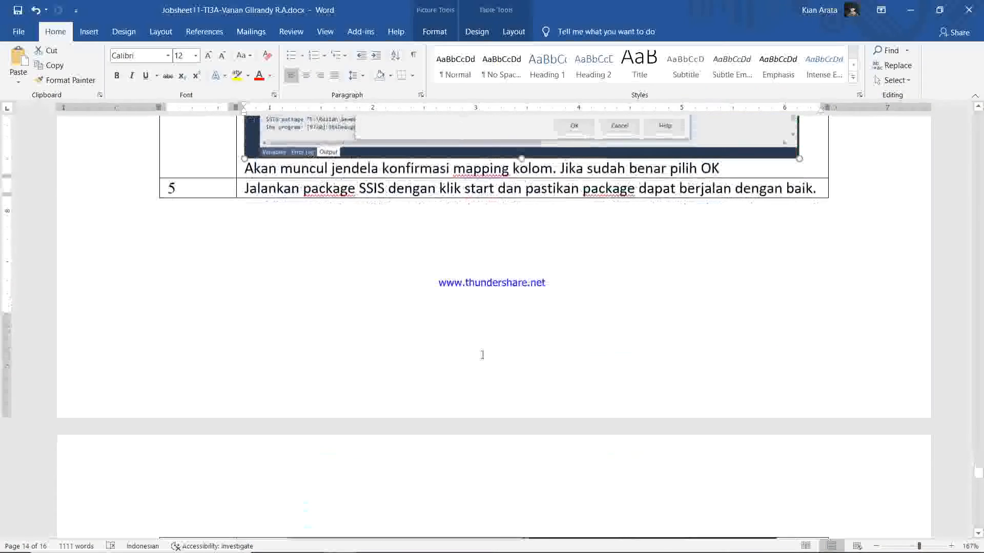
left_click(910, 546)
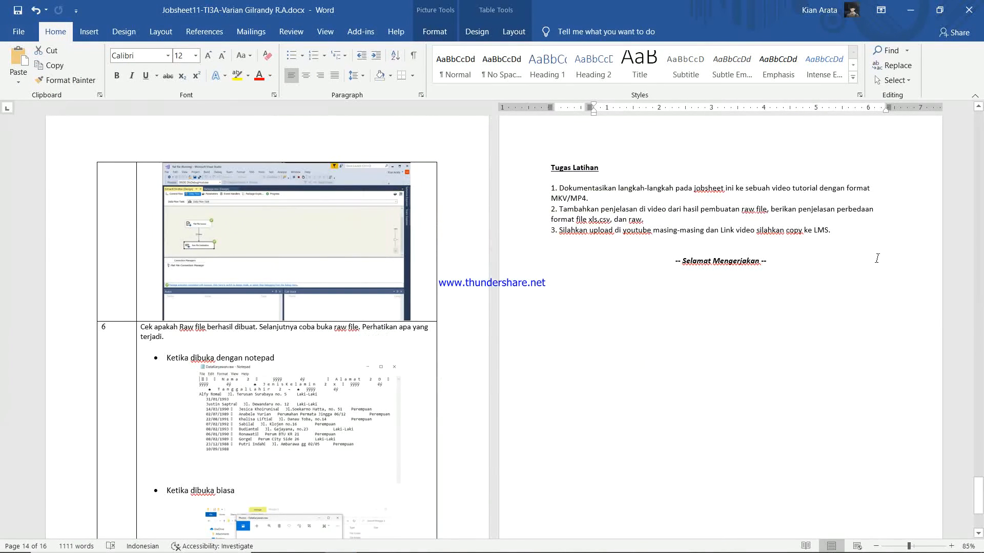
Step: Look over the report's cover and Pendahuluan pages from the start of the document and restore the Word window to a smaller size
scroll(510, 284, "up", 5)
scroll(510, 283, "up", 5)
left_click_drag(977, 451, 978, 121)
scroll(493, 241, "down", 3)
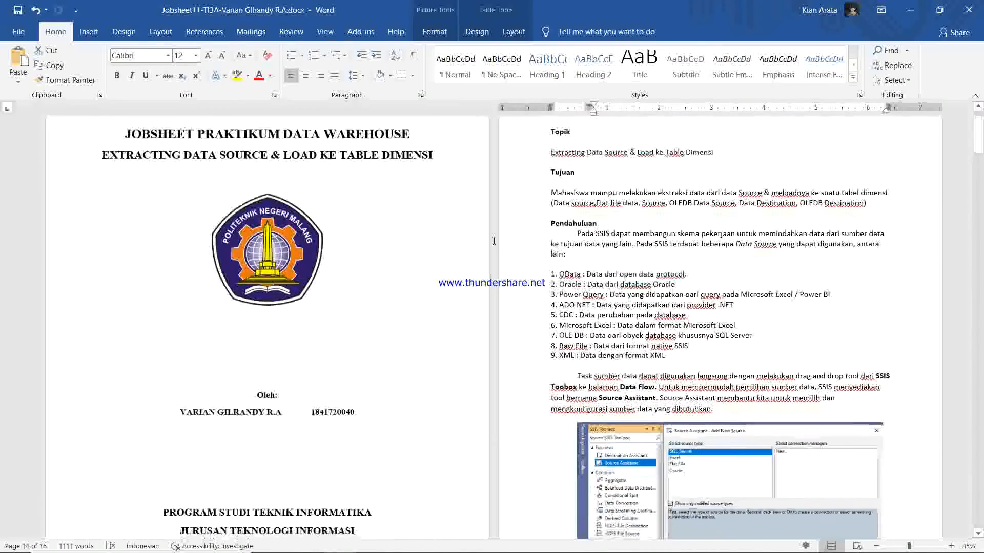
scroll(494, 241, "down", 4)
scroll(493, 241, "up", 7)
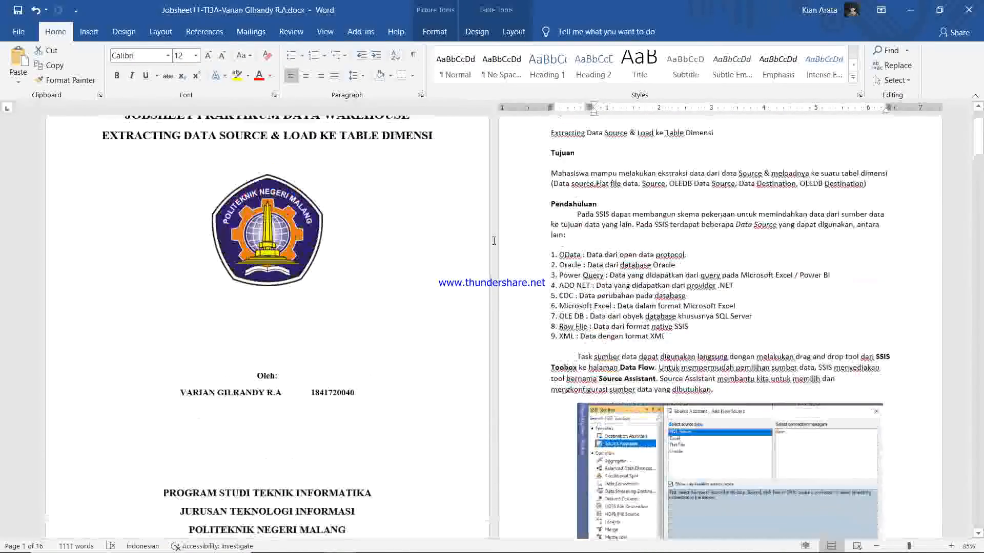
scroll(494, 241, "down", 1)
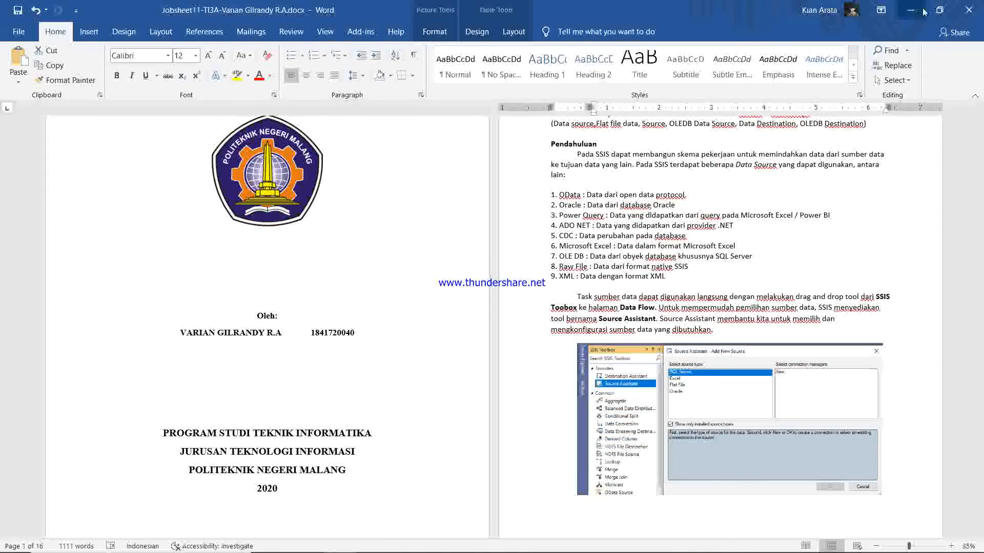
left_click(939, 9)
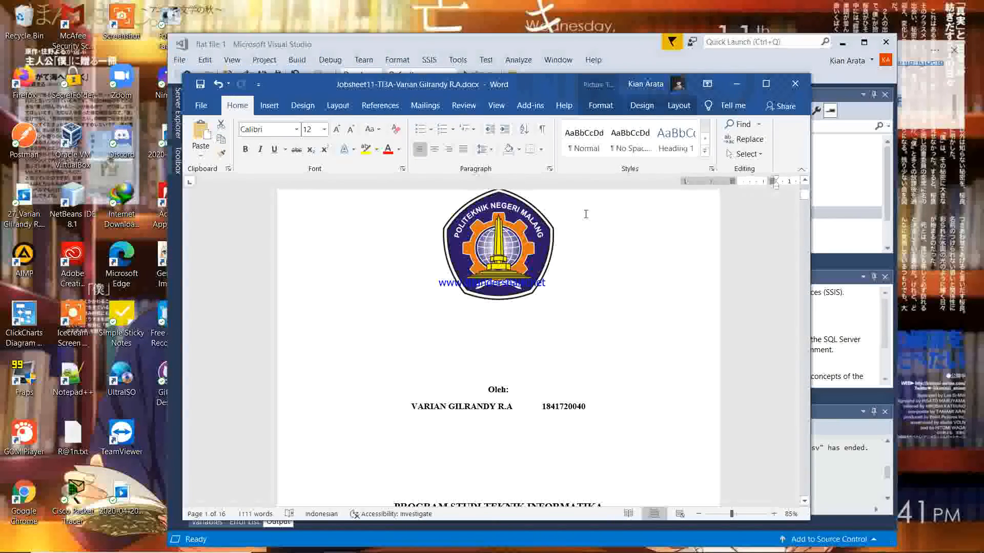